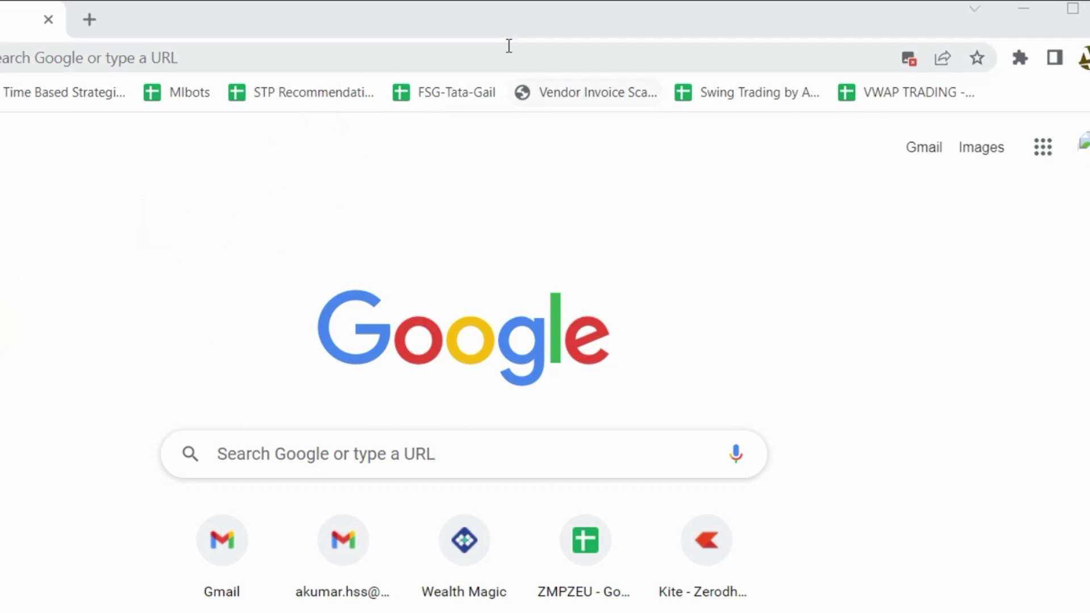
Go to mfuindia.com by entering it in Chrome's address bar.
{"action": "left_click", "coordinate": [522, 59]}
{"action": "type", "text": "m"}
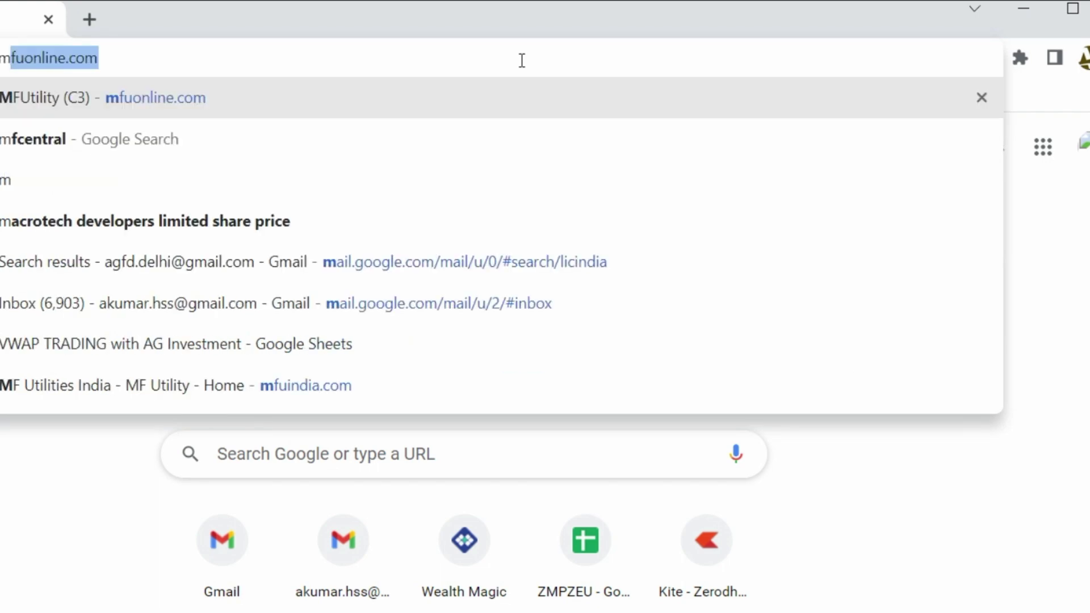
{"action": "type", "text": "fuind"}
{"action": "key", "text": "Return"}
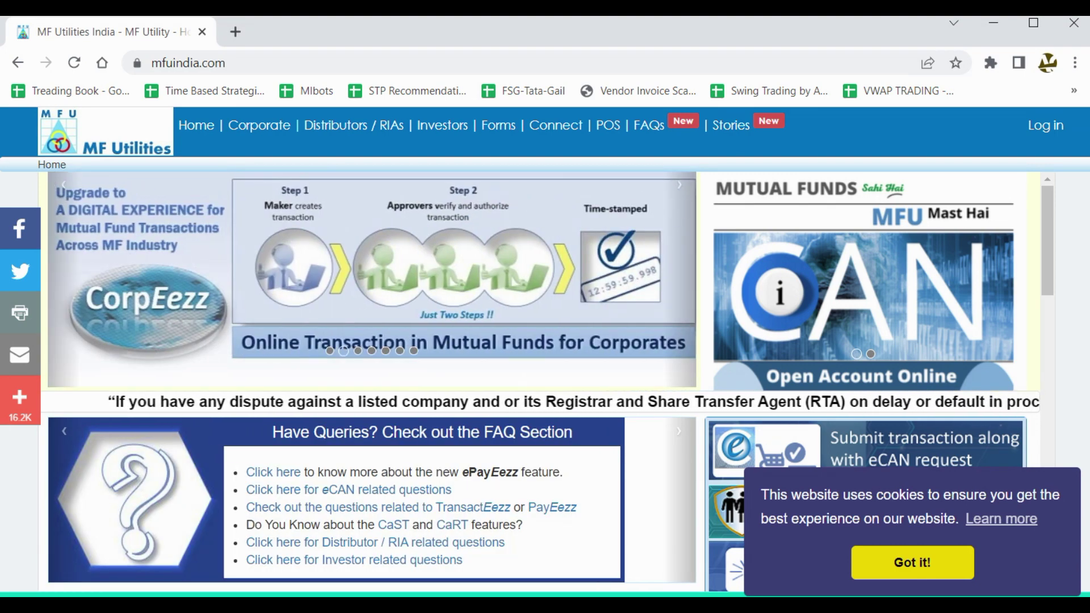
Highlight the eCAN 'Open Account Online' banner, then open it.
{"action": "mouse_move", "coordinate": [990, 165]}
{"action": "left_mouse_down"}
{"action": "mouse_move", "coordinate": [791, 175]}
{"action": "mouse_move", "coordinate": [885, 392]}
{"action": "mouse_move", "coordinate": [1025, 347]}
{"action": "mouse_move", "coordinate": [845, 205]}
{"action": "left_mouse_up"}
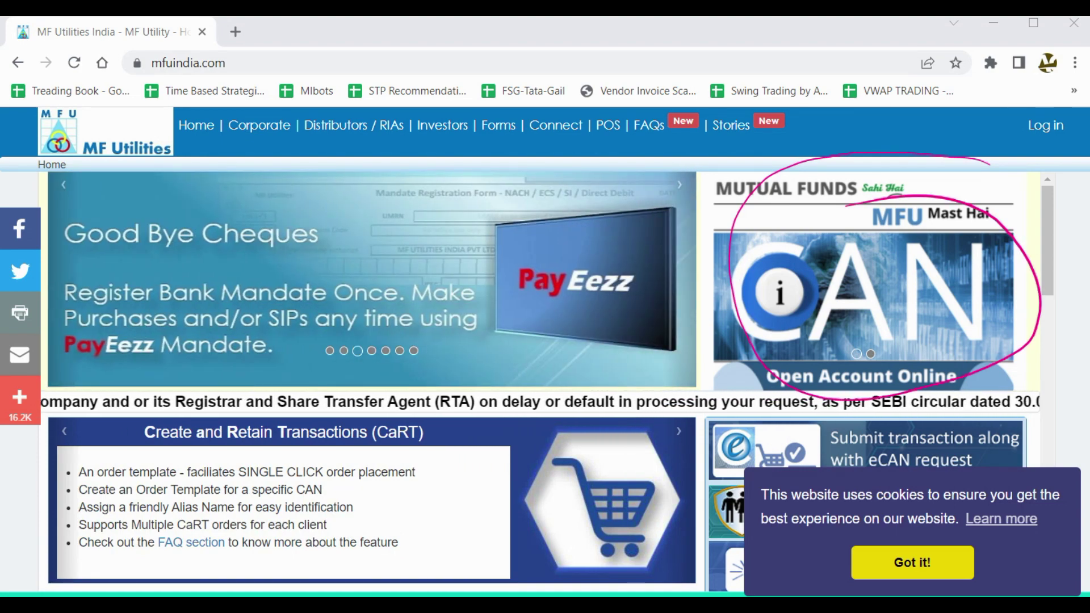
{"action": "key", "text": "Escape"}
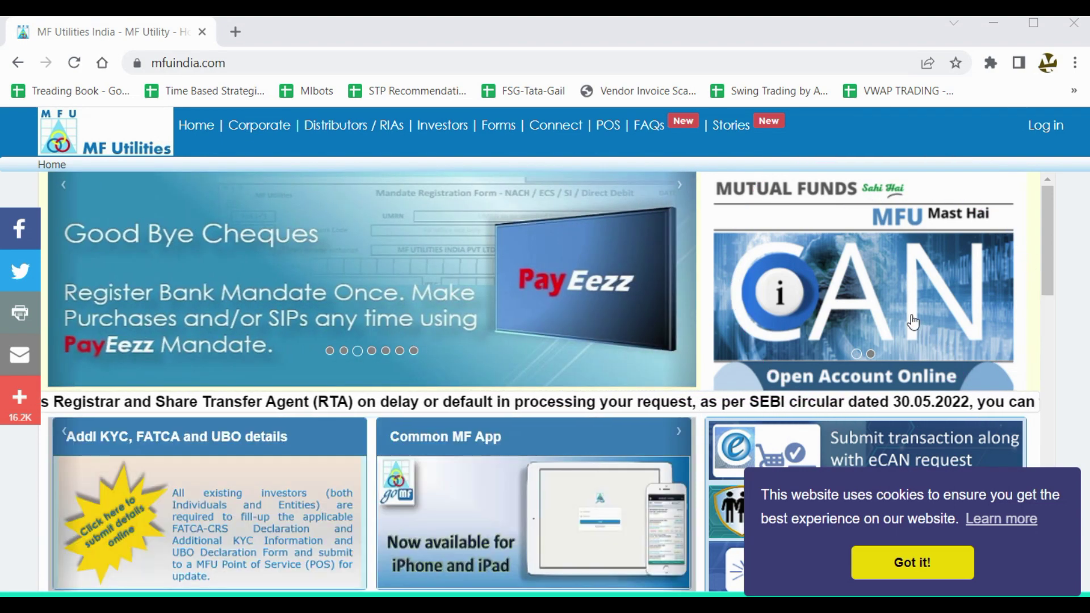
{"action": "left_click", "coordinate": [814, 311]}
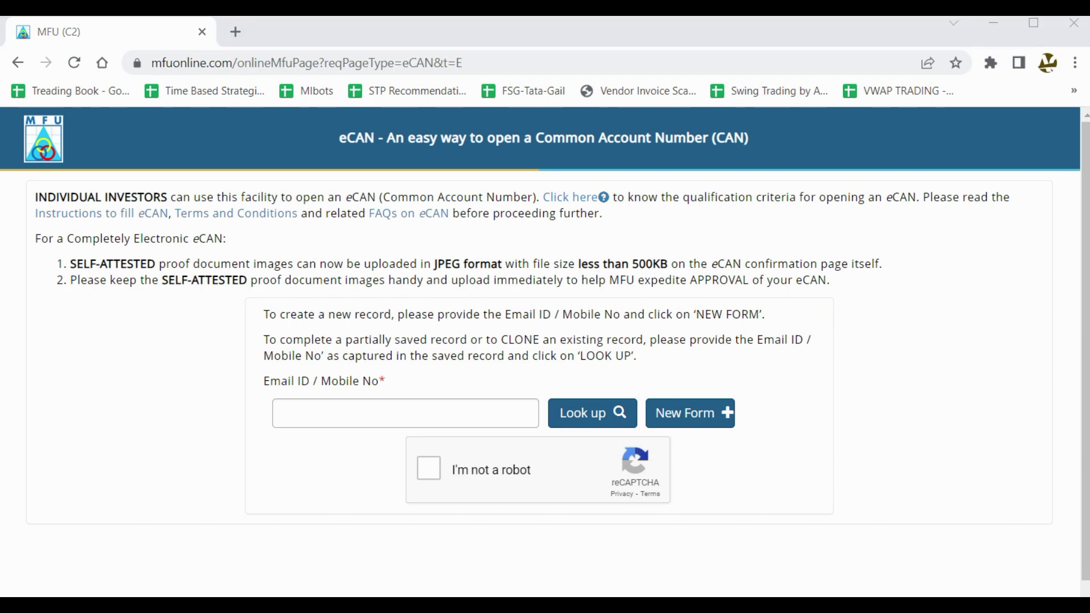
Enter a test number in Email ID / Mobile No and tick reCAPTCHA 'I'm not a robot'.
{"action": "mouse_move", "coordinate": [293, 406]}
{"action": "left_mouse_down"}
{"action": "mouse_move", "coordinate": [349, 416]}
{"action": "mouse_move", "coordinate": [399, 397]}
{"action": "left_mouse_up"}
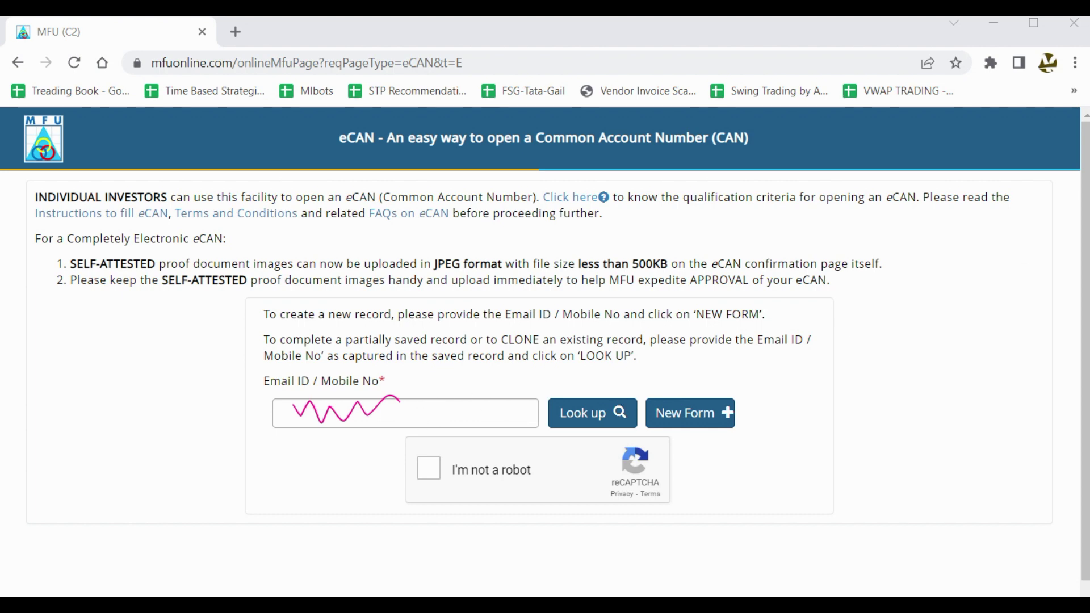
{"action": "key", "text": "Escape"}
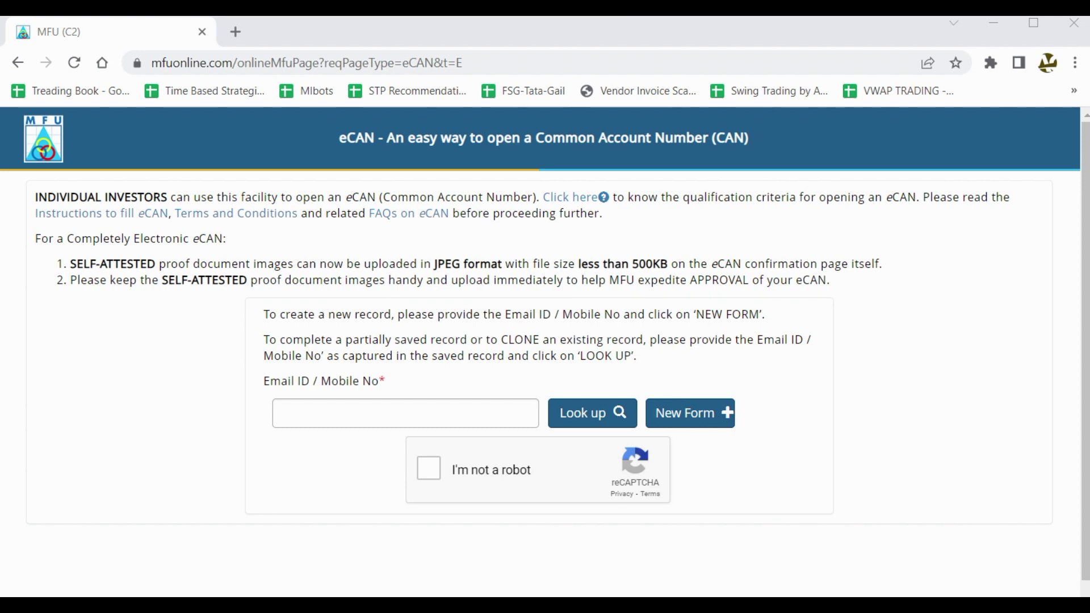
{"action": "left_click", "coordinate": [399, 423]}
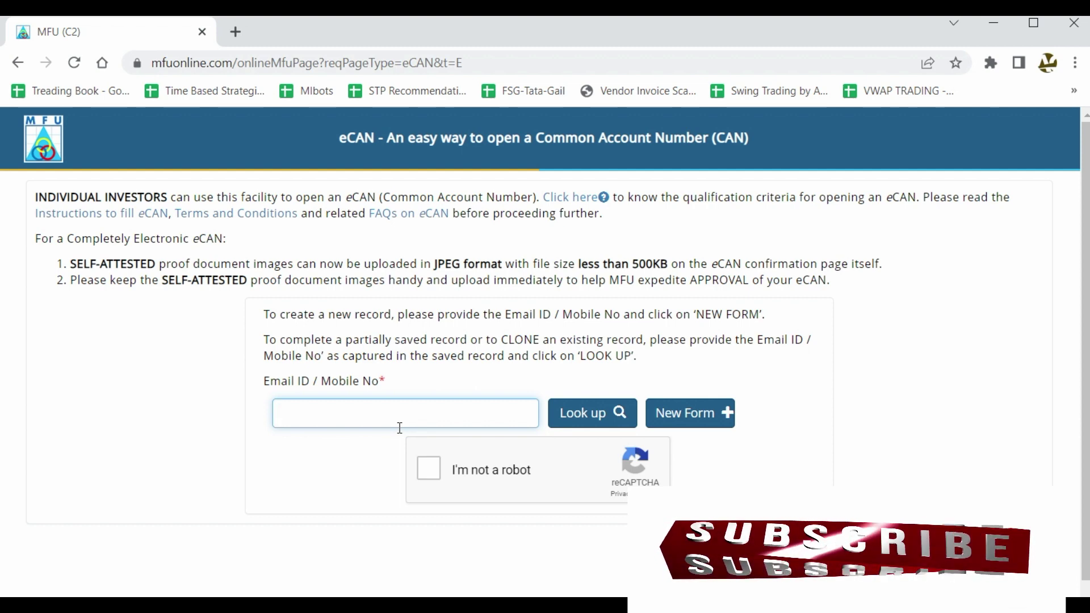
{"action": "type", "text": "1234567"}
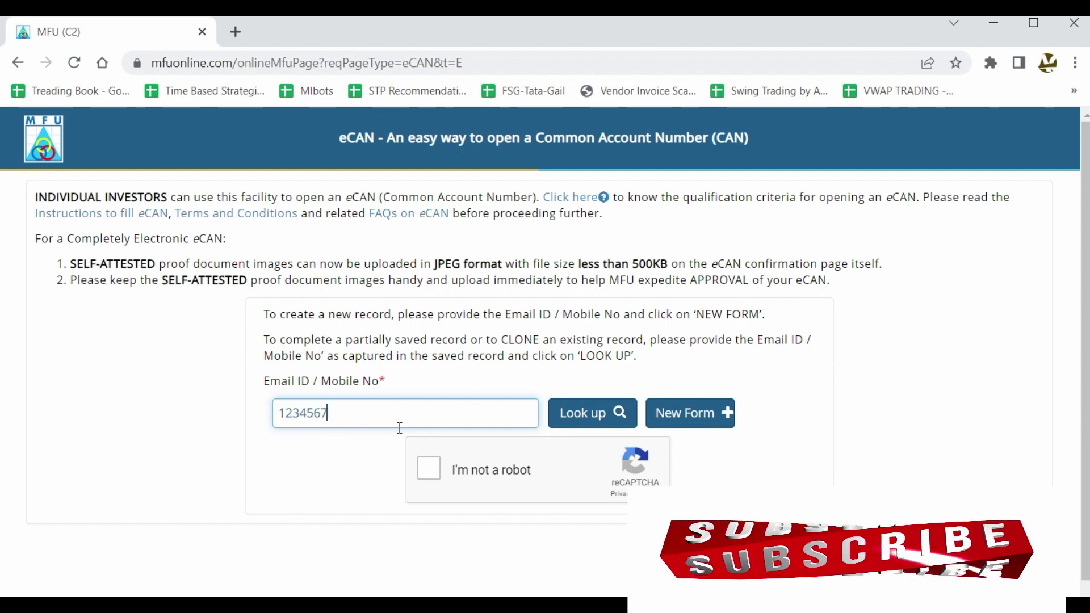
{"action": "type", "text": "89"}
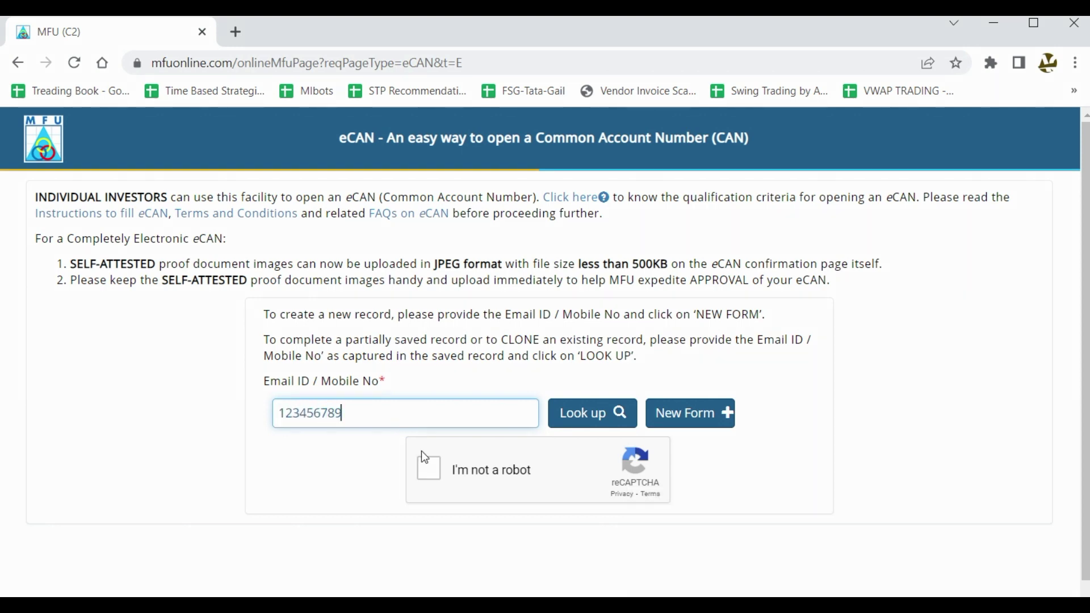
{"action": "left_click", "coordinate": [425, 470]}
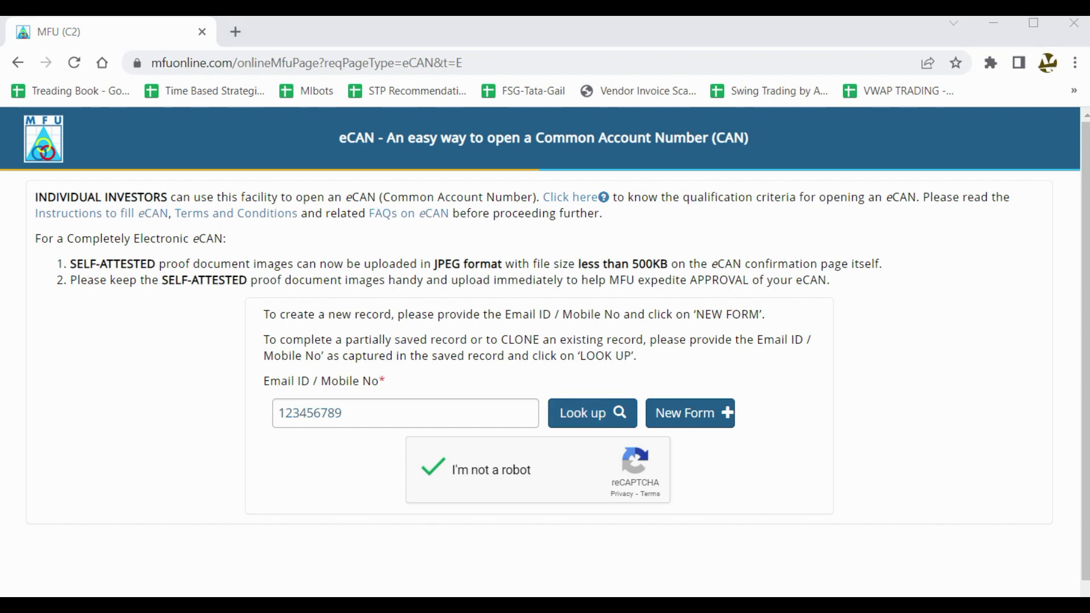
{"action": "mouse_move", "coordinate": [607, 373]}
{"action": "left_mouse_down"}
{"action": "mouse_move", "coordinate": [548, 395]}
{"action": "mouse_move", "coordinate": [612, 451]}
{"action": "mouse_move", "coordinate": [606, 370]}
{"action": "left_mouse_up"}
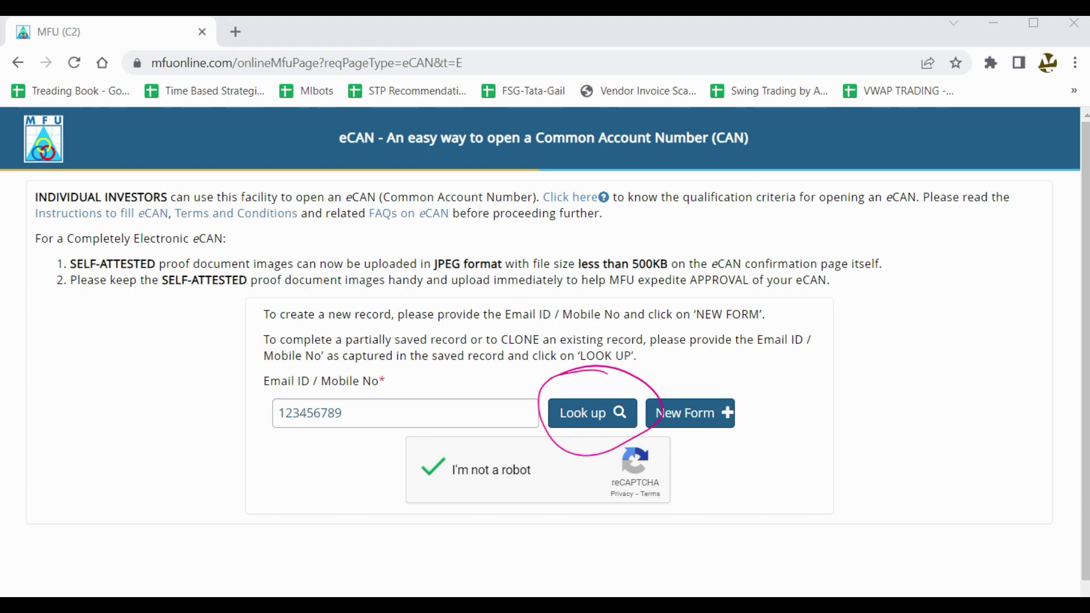
After New Form rejects the number, replace it with a valid 10-digit mobile number and start New Form.
{"action": "left_click", "coordinate": [685, 423]}
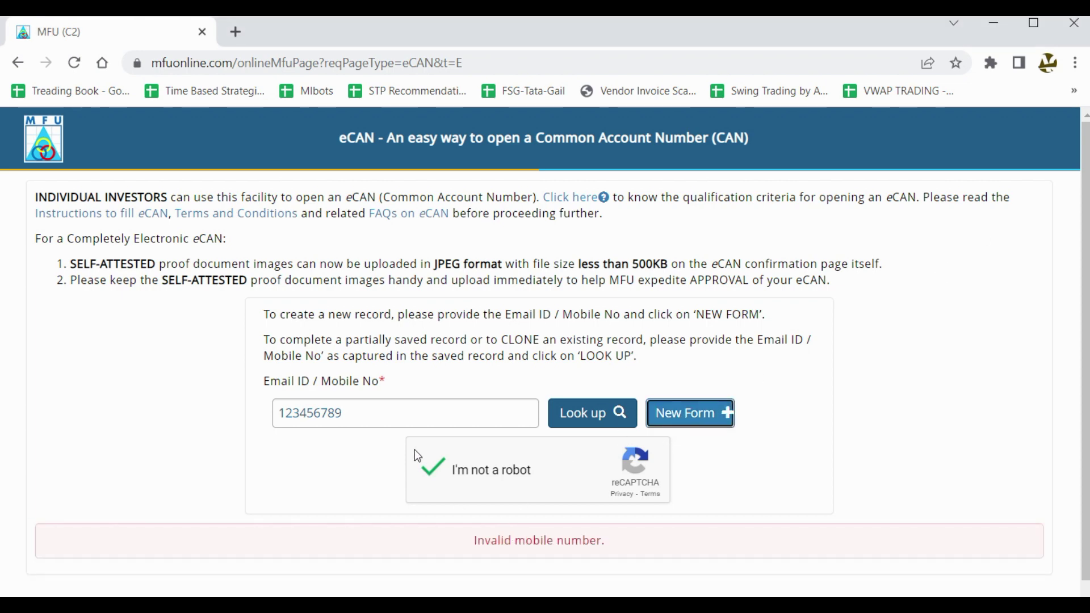
{"action": "left_click", "coordinate": [397, 416]}
{"action": "key", "text": "ctrl+a"}
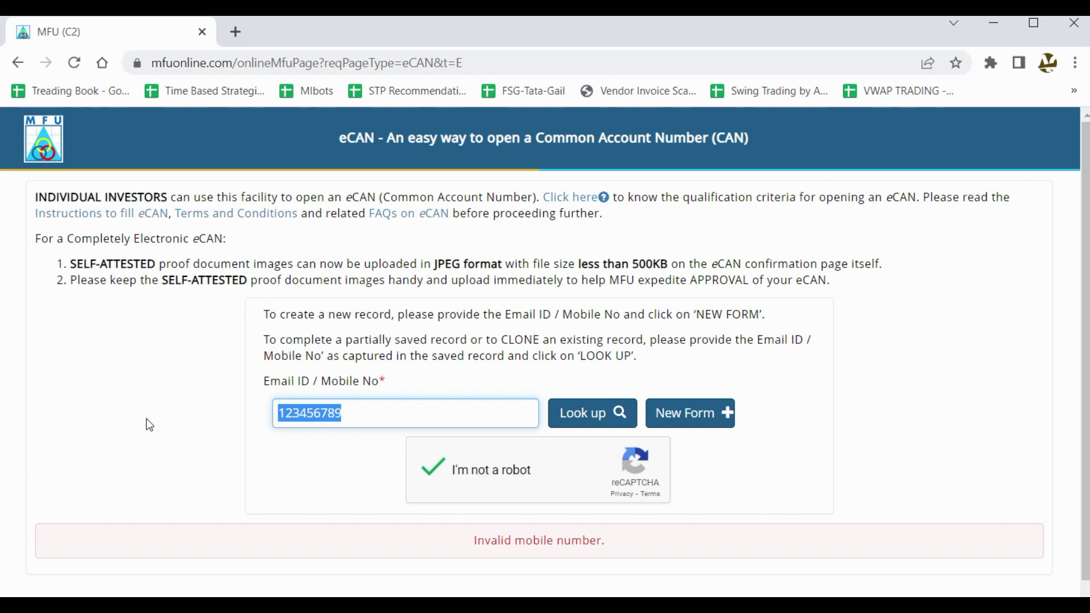
{"action": "key", "text": "BackSpace"}
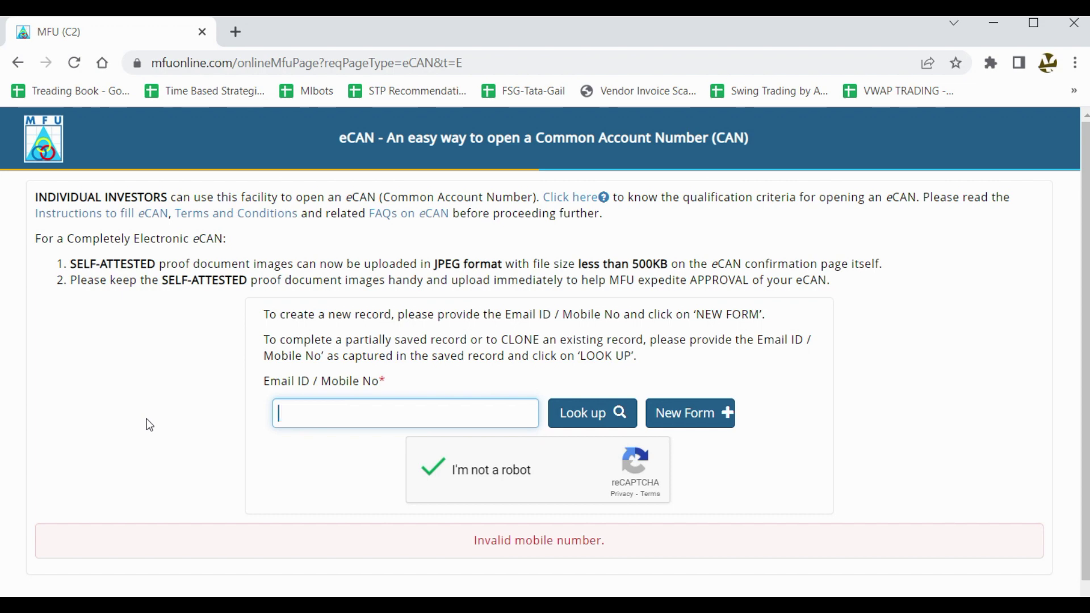
{"action": "left_click", "coordinate": [711, 425]}
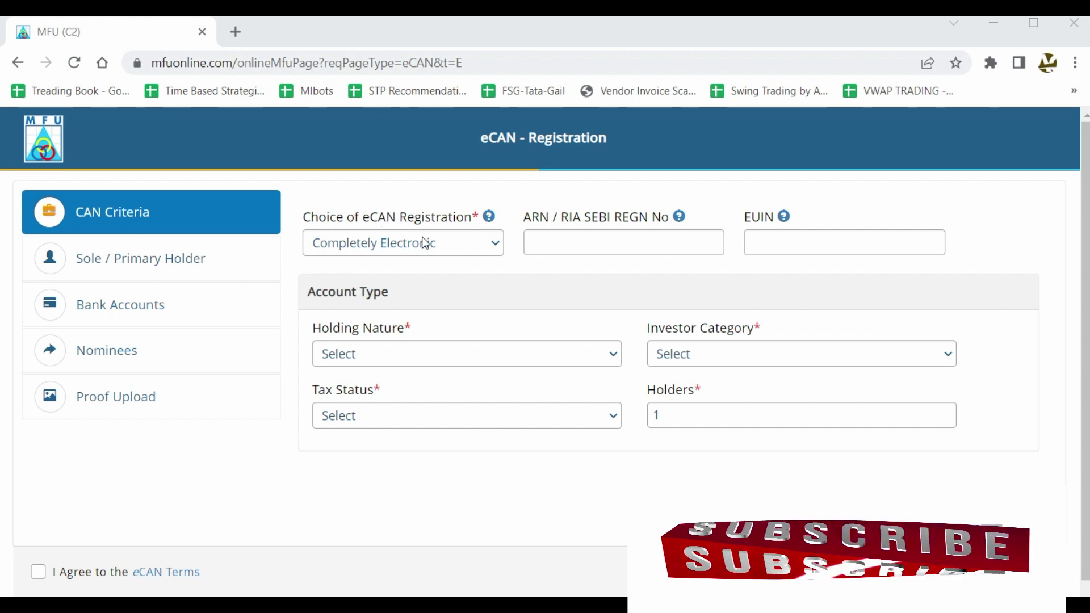
{"action": "left_click", "coordinate": [366, 246]}
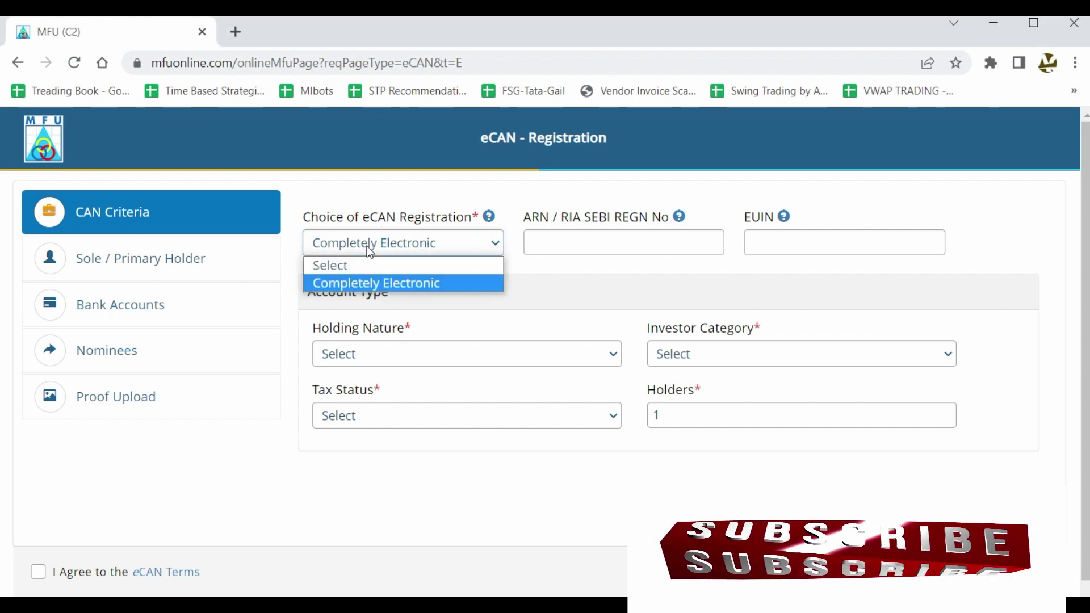
{"action": "left_click", "coordinate": [501, 287]}
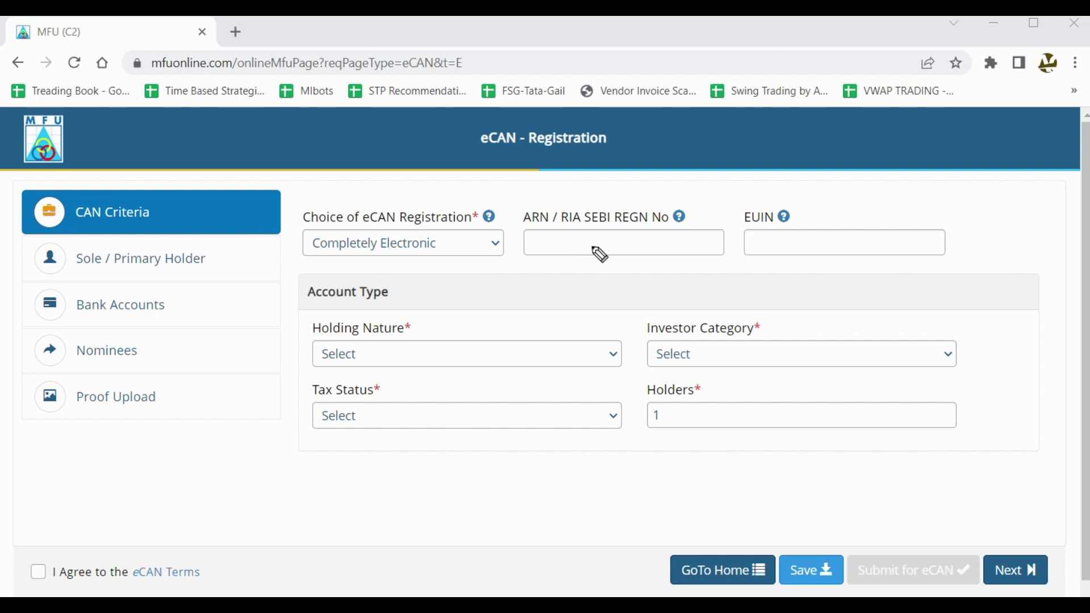
{"action": "mouse_move", "coordinate": [706, 201]}
{"action": "left_mouse_down"}
{"action": "mouse_move", "coordinate": [643, 186]}
{"action": "mouse_move", "coordinate": [547, 192]}
{"action": "mouse_move", "coordinate": [515, 243]}
{"action": "mouse_move", "coordinate": [611, 267]}
{"action": "mouse_move", "coordinate": [725, 214]}
{"action": "mouse_move", "coordinate": [684, 185]}
{"action": "left_mouse_up"}
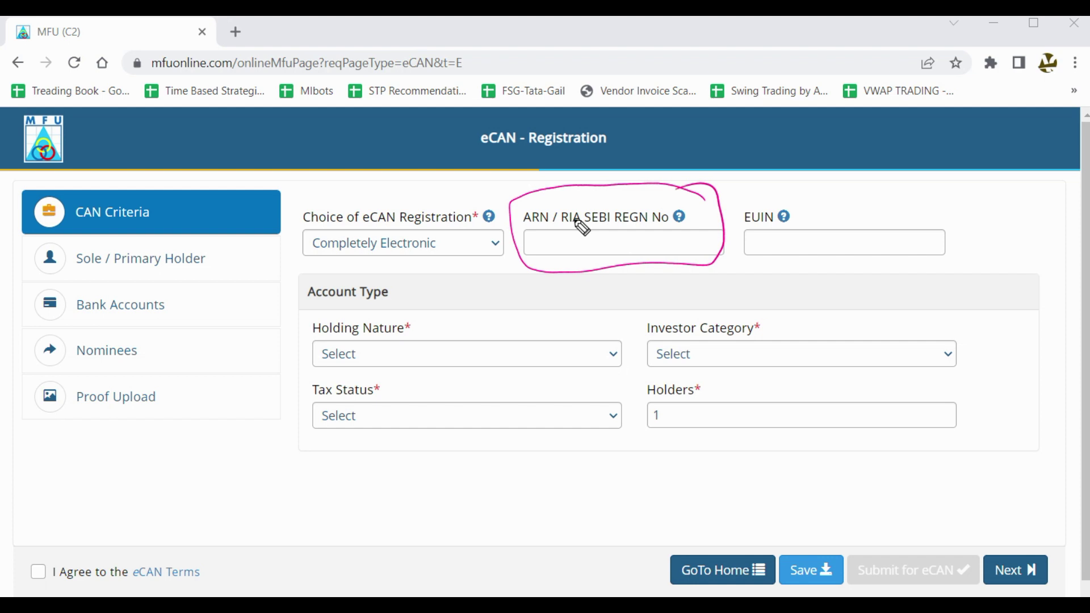
{"action": "mouse_move", "coordinate": [884, 205]}
{"action": "left_mouse_down"}
{"action": "mouse_move", "coordinate": [830, 189]}
{"action": "mouse_move", "coordinate": [733, 202]}
{"action": "mouse_move", "coordinate": [796, 279]}
{"action": "mouse_move", "coordinate": [990, 241]}
{"action": "mouse_move", "coordinate": [822, 196]}
{"action": "left_mouse_up"}
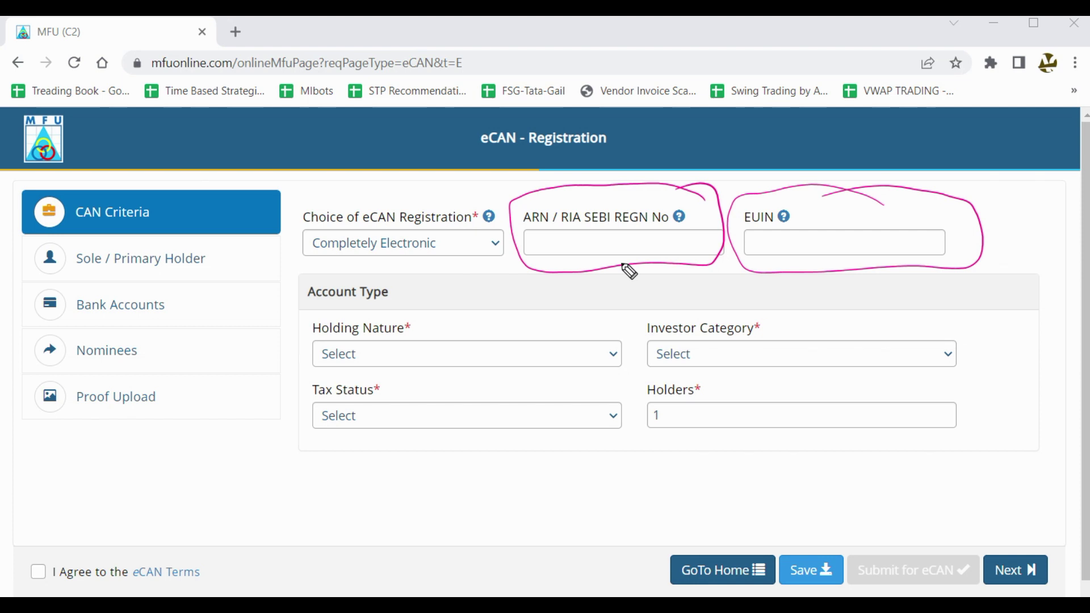
{"action": "key", "text": "e"}
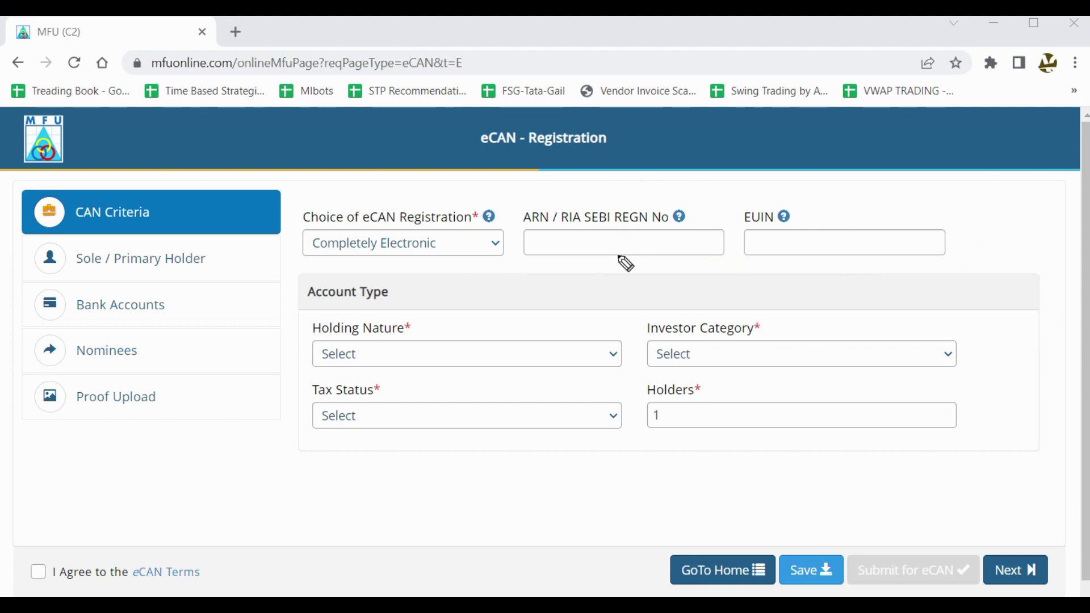
{"action": "mouse_move", "coordinate": [637, 226]}
{"action": "left_mouse_down"}
{"action": "mouse_move", "coordinate": [613, 267]}
{"action": "mouse_move", "coordinate": [664, 265]}
{"action": "left_mouse_up"}
{"action": "mouse_move", "coordinate": [869, 218]}
{"action": "left_mouse_down"}
{"action": "mouse_move", "coordinate": [848, 260]}
{"action": "mouse_move", "coordinate": [908, 264]}
{"action": "left_mouse_up"}
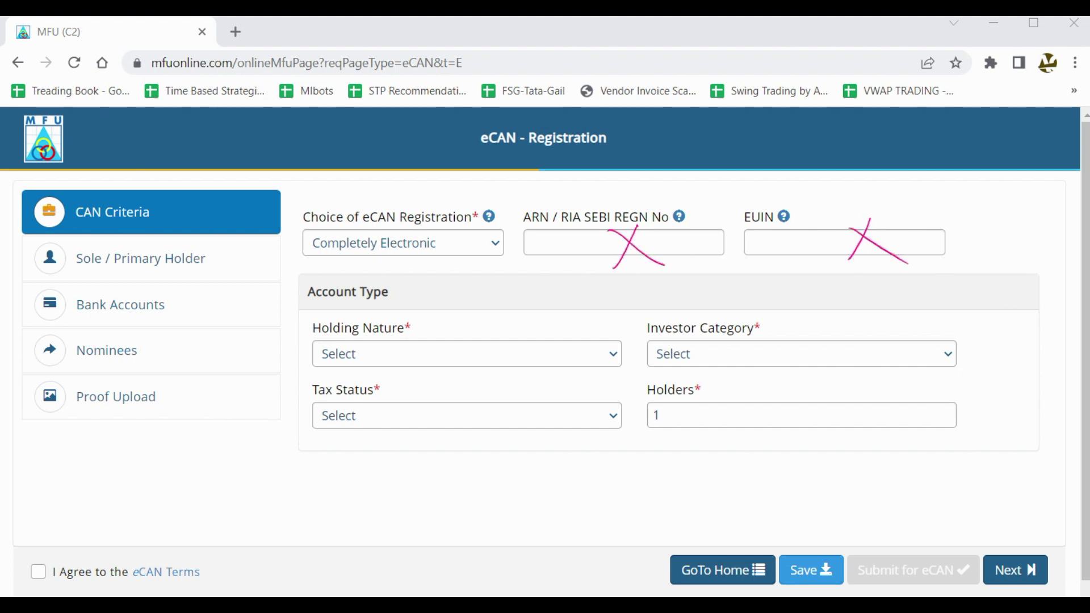
{"action": "key", "text": "Escape"}
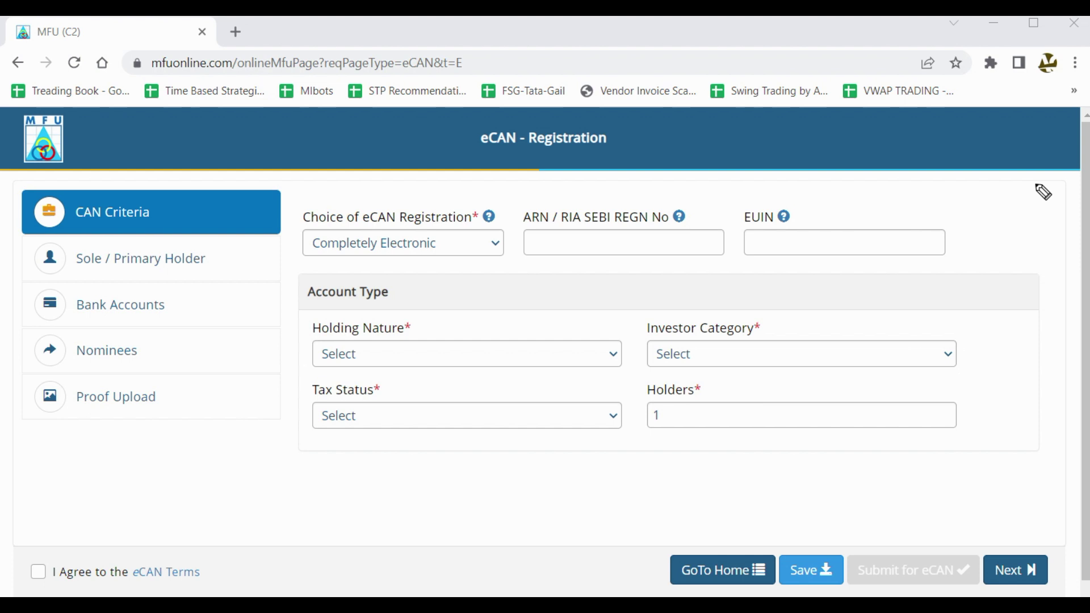
{"action": "left_click_drag", "start_coordinate": [532, 256], "coordinate": [612, 250]}
{"action": "mouse_move", "coordinate": [382, 487]}
{"action": "left_mouse_down"}
{"action": "mouse_move", "coordinate": [376, 479]}
{"action": "mouse_move", "coordinate": [477, 457]}
{"action": "mouse_move", "coordinate": [499, 431]}
{"action": "mouse_move", "coordinate": [571, 445]}
{"action": "mouse_move", "coordinate": [566, 408]}
{"action": "mouse_move", "coordinate": [713, 384]}
{"action": "left_mouse_up"}
{"action": "left_click_drag", "start_coordinate": [376, 509], "coordinate": [711, 383]}
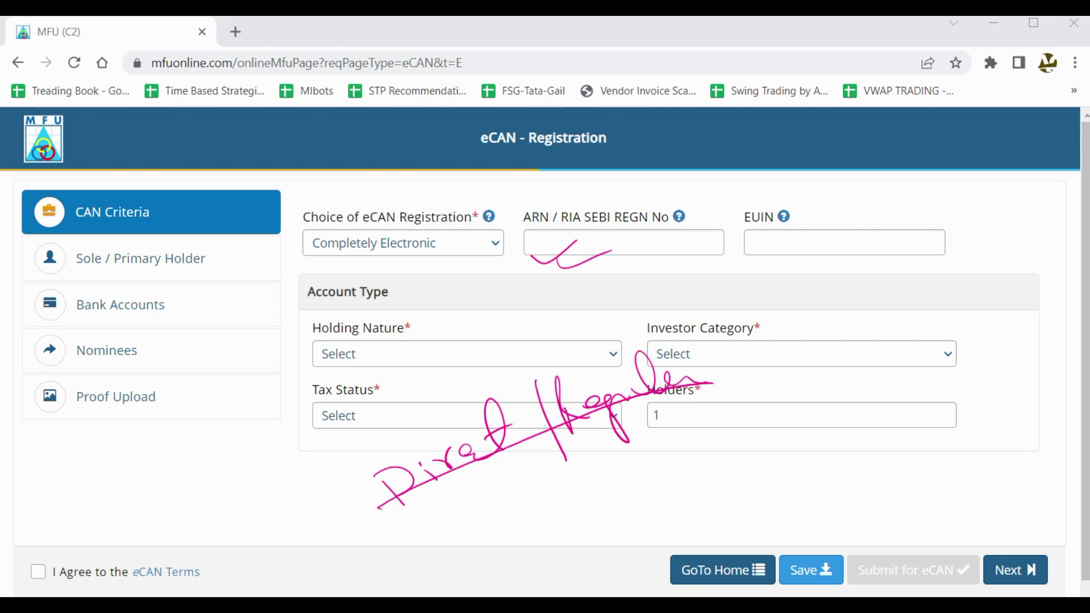
{"action": "key", "text": "Delete"}
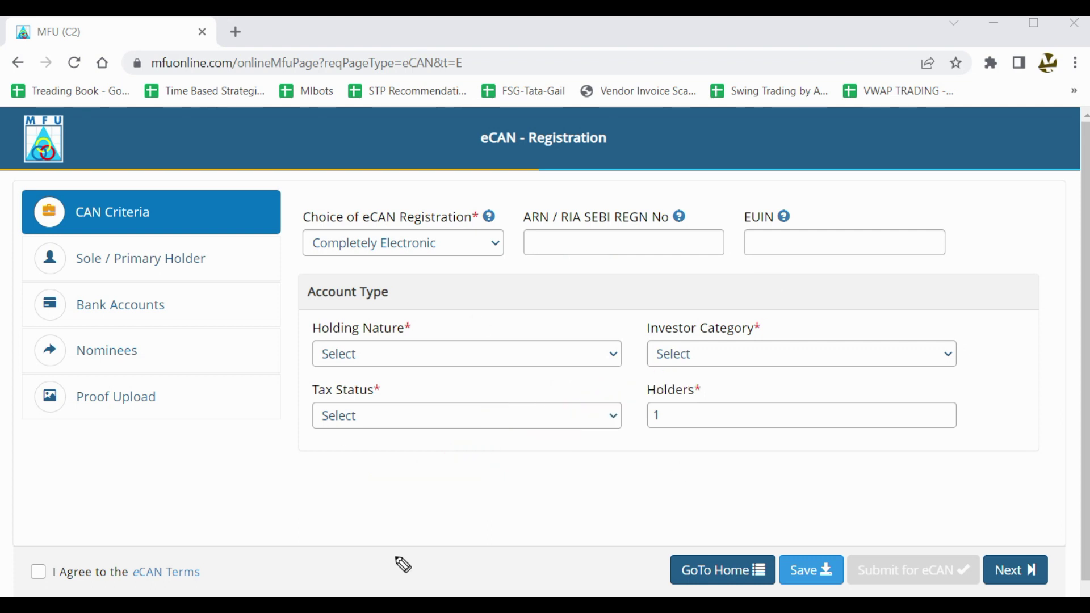
{"action": "mouse_move", "coordinate": [454, 460]}
{"action": "left_mouse_down"}
{"action": "mouse_move", "coordinate": [458, 493]}
{"action": "mouse_move", "coordinate": [472, 491]}
{"action": "mouse_move", "coordinate": [501, 480]}
{"action": "mouse_move", "coordinate": [498, 463]}
{"action": "mouse_move", "coordinate": [576, 453]}
{"action": "mouse_move", "coordinate": [591, 423]}
{"action": "mouse_move", "coordinate": [514, 502]}
{"action": "mouse_move", "coordinate": [628, 481]}
{"action": "mouse_move", "coordinate": [688, 428]}
{"action": "mouse_move", "coordinate": [729, 444]}
{"action": "left_mouse_up"}
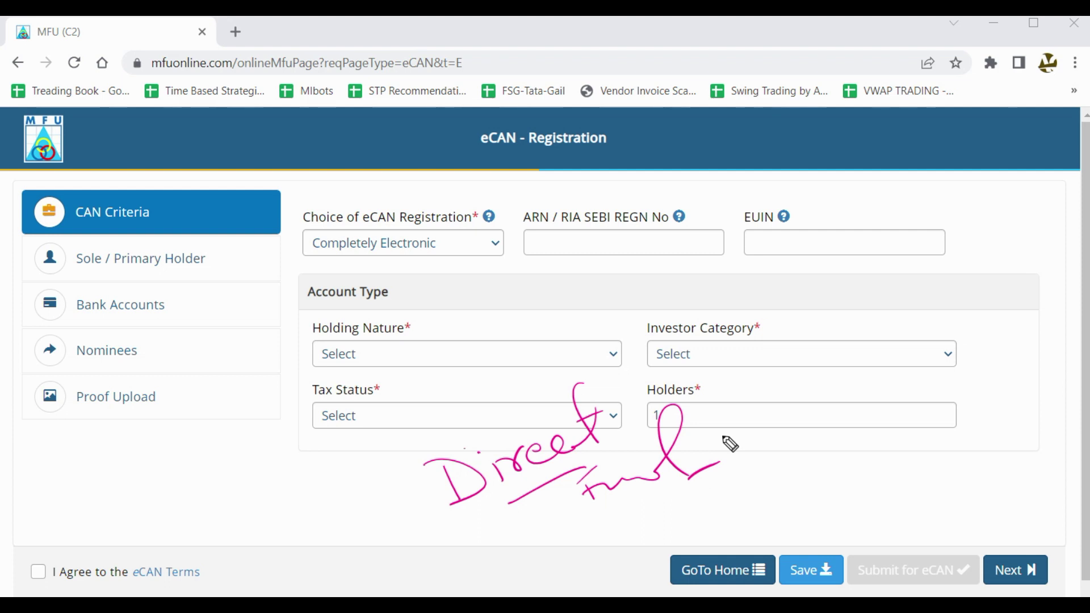
{"action": "mouse_move", "coordinate": [620, 386]}
{"action": "left_mouse_down"}
{"action": "mouse_move", "coordinate": [639, 407]}
{"action": "mouse_move", "coordinate": [712, 340]}
{"action": "left_mouse_up"}
{"action": "left_click_drag", "start_coordinate": [716, 420], "coordinate": [785, 384]}
{"action": "left_click_drag", "start_coordinate": [752, 306], "coordinate": [824, 456]}
{"action": "mouse_move", "coordinate": [461, 411]}
{"action": "left_mouse_down"}
{"action": "mouse_move", "coordinate": [389, 462]}
{"action": "mouse_move", "coordinate": [518, 523]}
{"action": "left_mouse_up"}
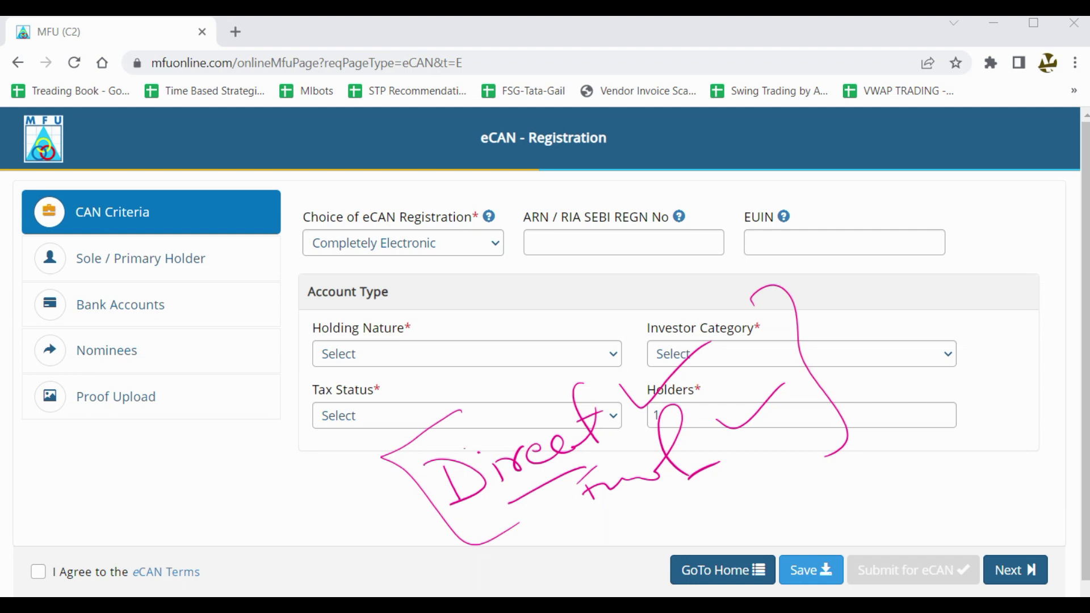
{"action": "key", "text": "Escape"}
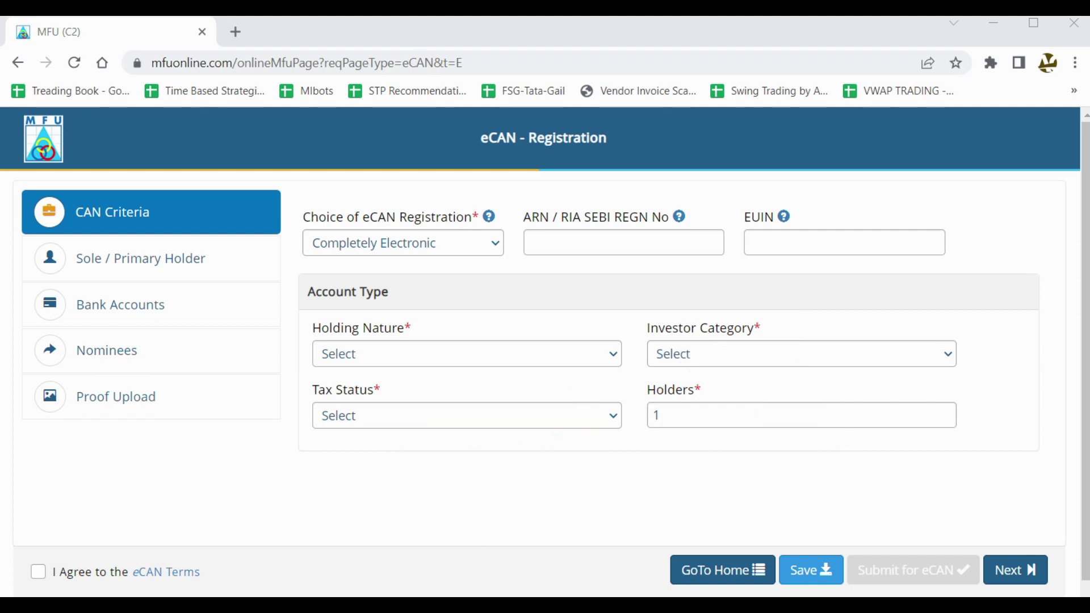
{"action": "left_click_drag", "start_coordinate": [582, 240], "coordinate": [616, 232]}
Expand the Holding Nature dropdown showing Single, Joint and Anyone or Survivor.
{"action": "left_click_drag", "start_coordinate": [812, 241], "coordinate": [852, 230]}
{"action": "key", "text": "Escape"}
{"action": "left_click", "coordinate": [418, 361]}
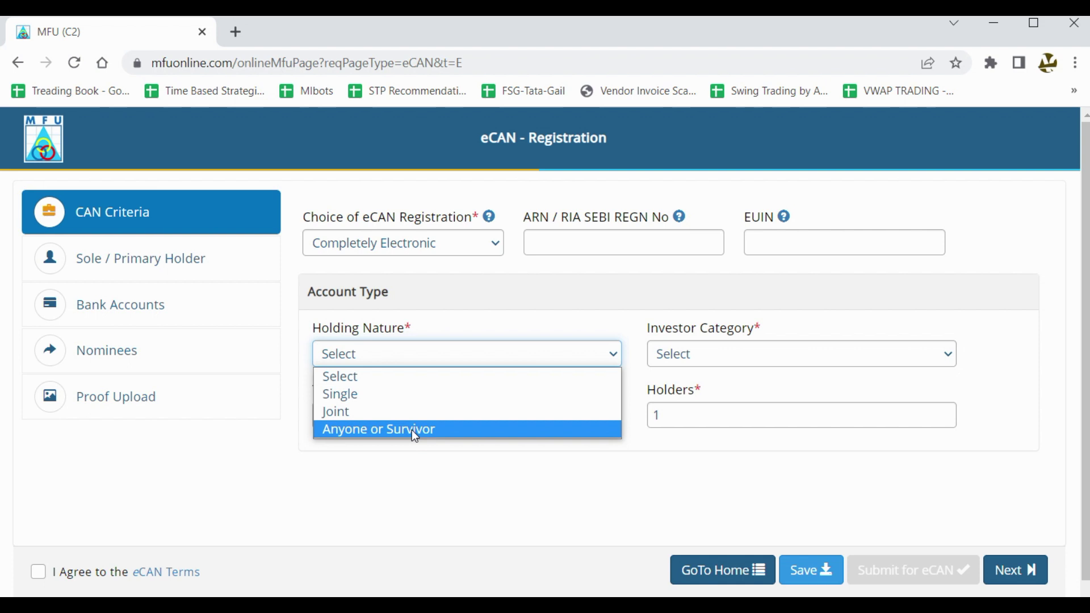
Choose Anyone or Survivor holding, keeping Individual as the investor category.
{"action": "left_click", "coordinate": [415, 432]}
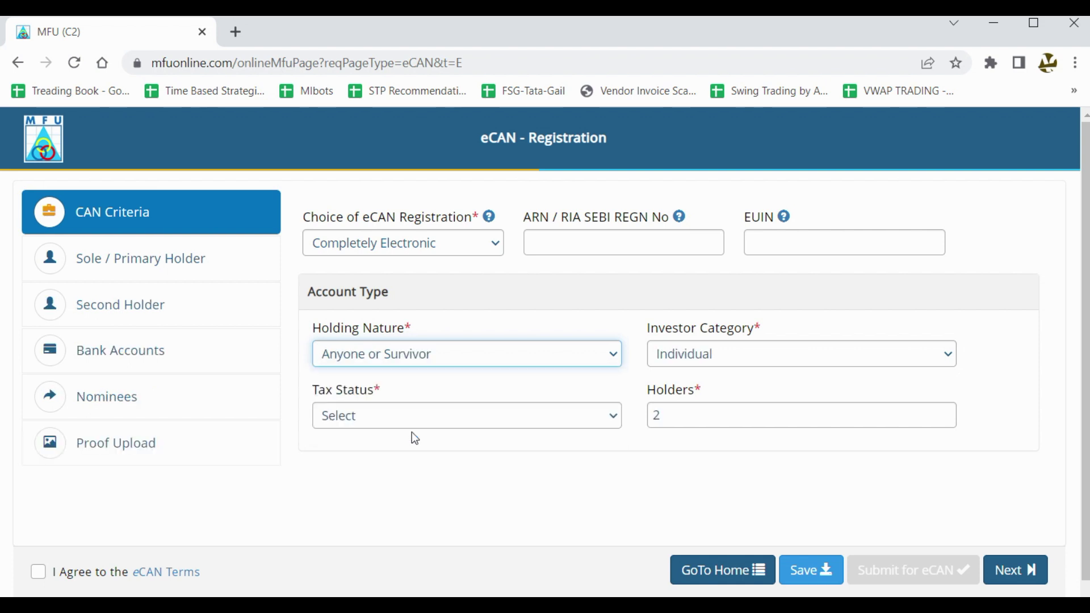
{"action": "left_click", "coordinate": [709, 358]}
{"action": "left_click", "coordinate": [550, 454]}
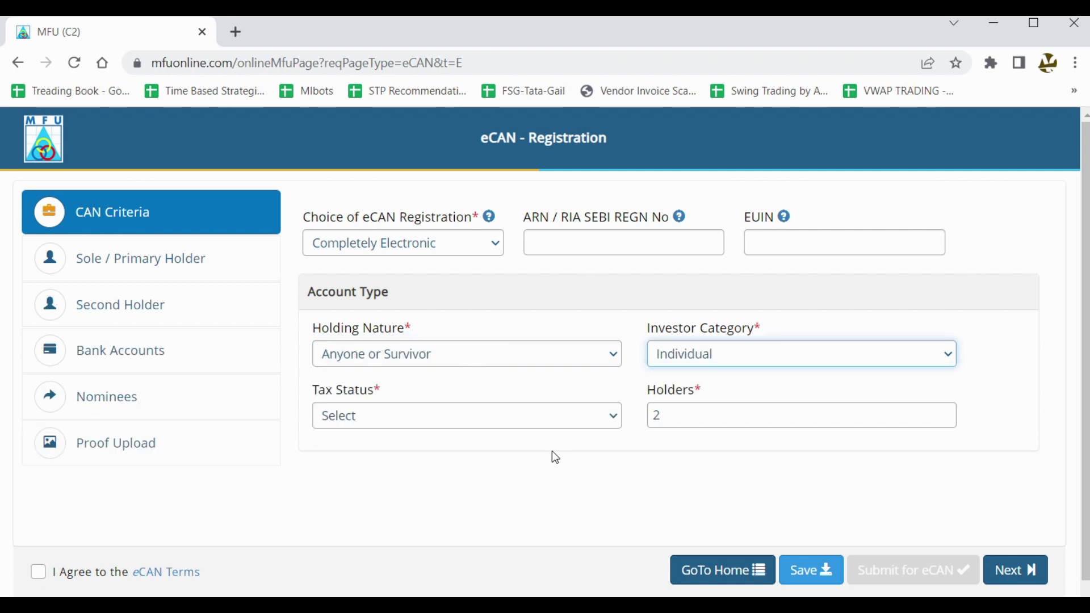
{"action": "left_click", "coordinate": [529, 420]}
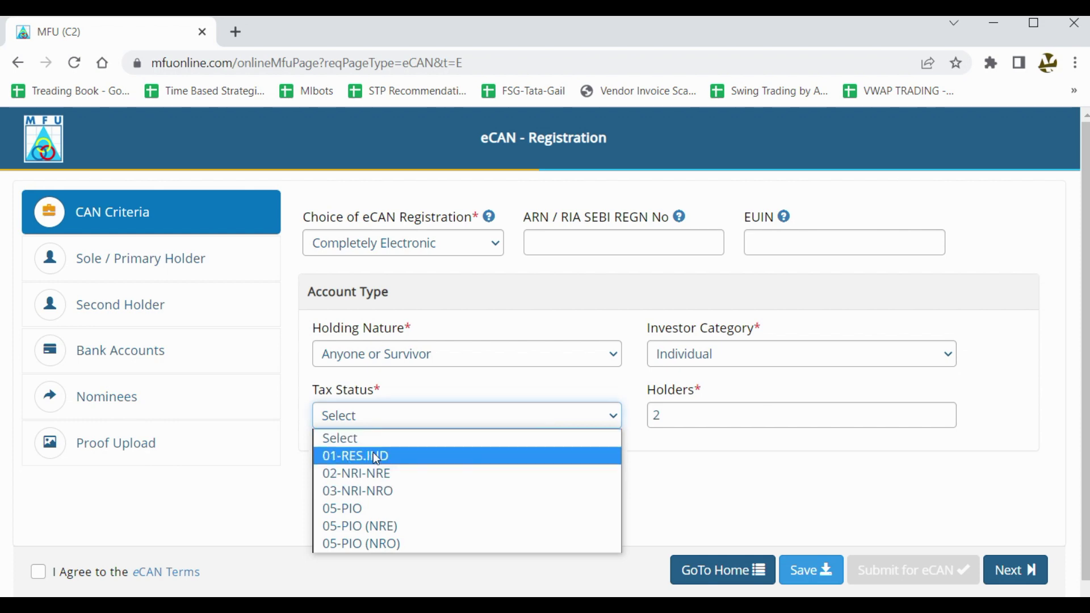
{"action": "left_click", "coordinate": [720, 416]}
Set Holders to 3, then back to 2, leaving Primary and Second Holder sections.
{"action": "left_click_drag", "start_coordinate": [718, 416], "coordinate": [608, 416]}
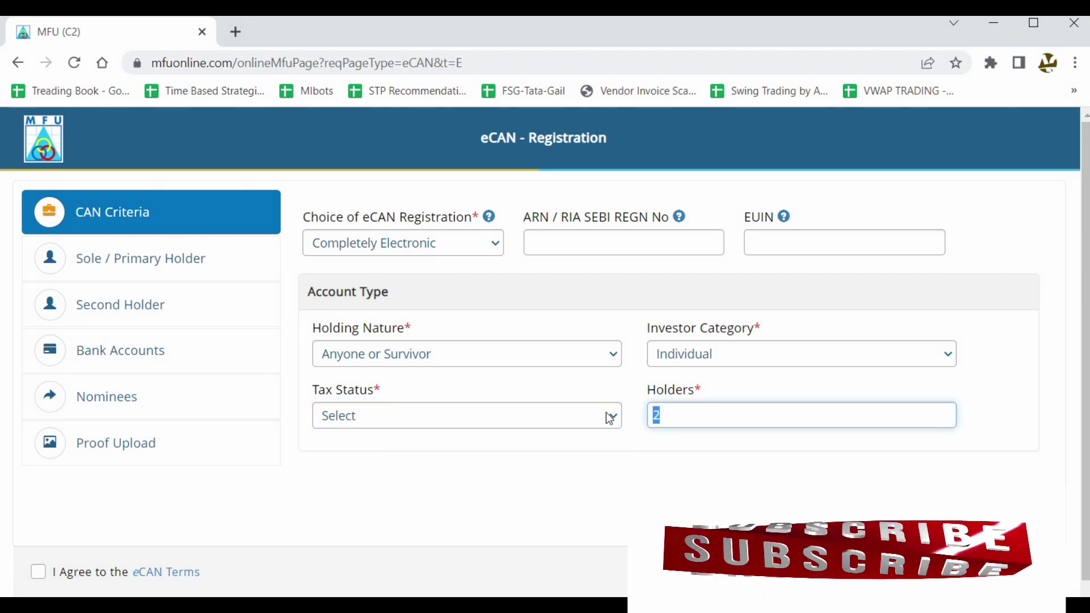
{"action": "type", "text": "3"}
{"action": "triple_click", "coordinate": [943, 484]}
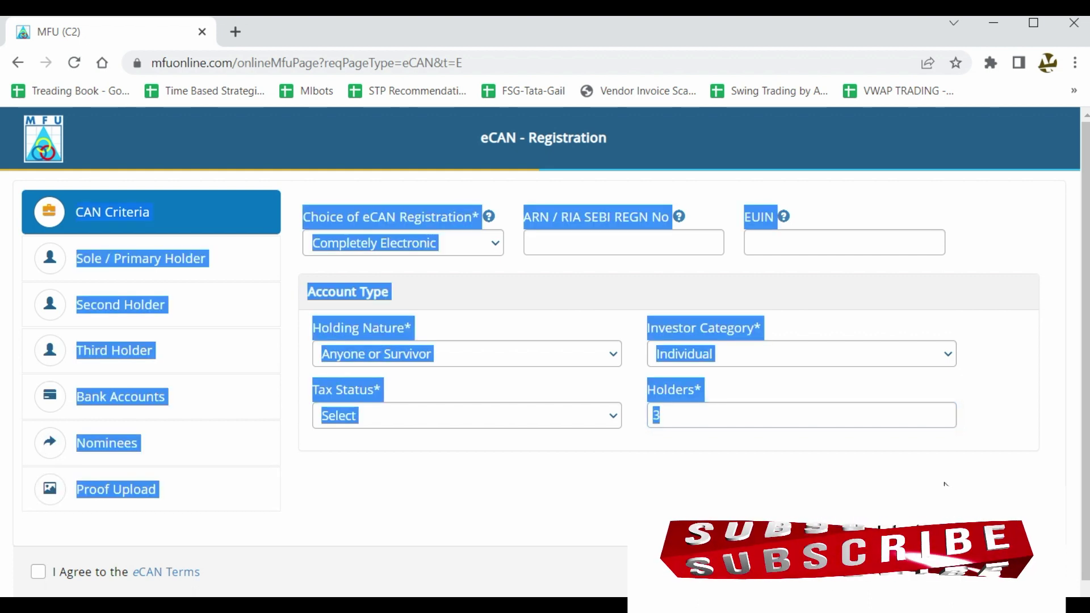
{"action": "left_click", "coordinate": [721, 488]}
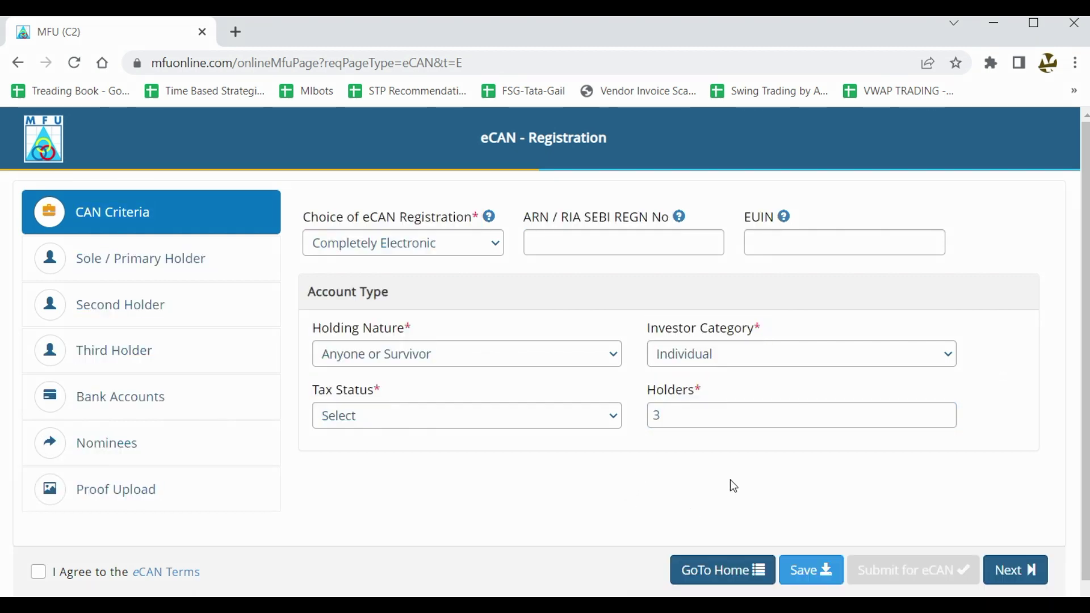
{"action": "double_click", "coordinate": [673, 414]}
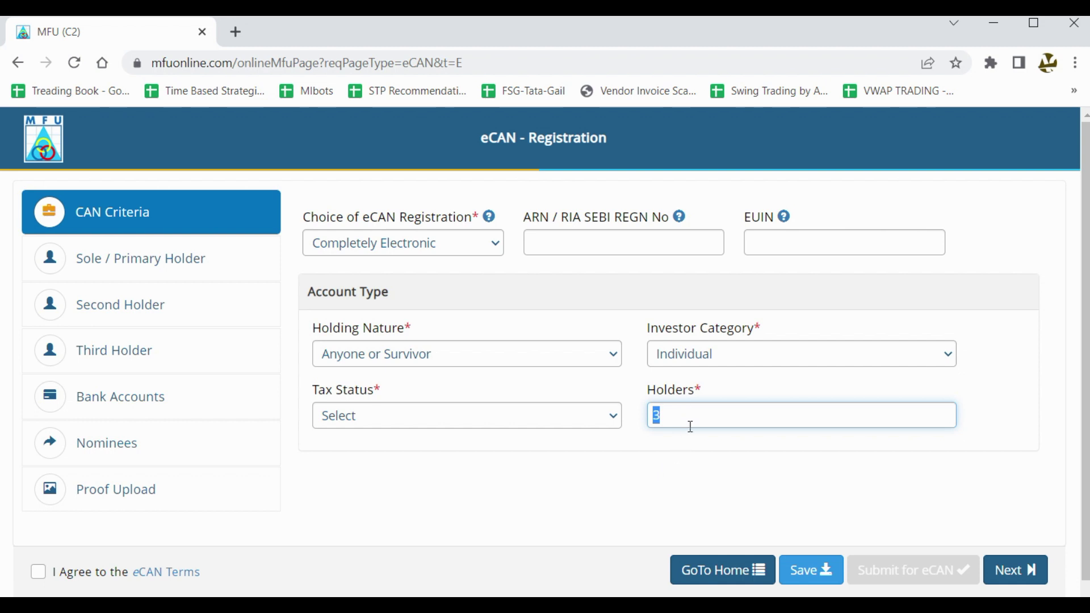
{"action": "left_click", "coordinate": [673, 419]}
{"action": "key", "text": "BackSpace"}
{"action": "type", "text": "2"}
{"action": "key", "text": "Tab"}
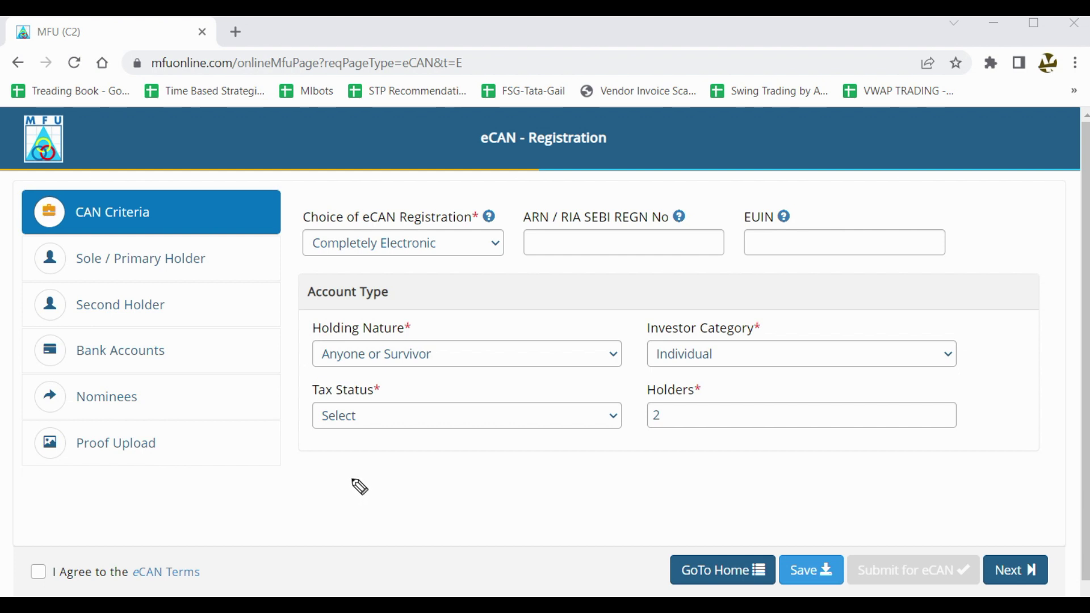
Switch Holding Nature to Joint, then back to Single.
{"action": "mouse_move", "coordinate": [350, 479]}
{"action": "left_mouse_down"}
{"action": "mouse_move", "coordinate": [358, 497]}
{"action": "mouse_move", "coordinate": [341, 481]}
{"action": "mouse_move", "coordinate": [369, 489]}
{"action": "mouse_move", "coordinate": [445, 426]}
{"action": "mouse_move", "coordinate": [474, 425]}
{"action": "mouse_move", "coordinate": [483, 367]}
{"action": "mouse_move", "coordinate": [580, 332]}
{"action": "left_mouse_up"}
{"action": "mouse_move", "coordinate": [350, 525]}
{"action": "left_mouse_down"}
{"action": "mouse_move", "coordinate": [568, 399]}
{"action": "mouse_move", "coordinate": [429, 507]}
{"action": "left_mouse_up"}
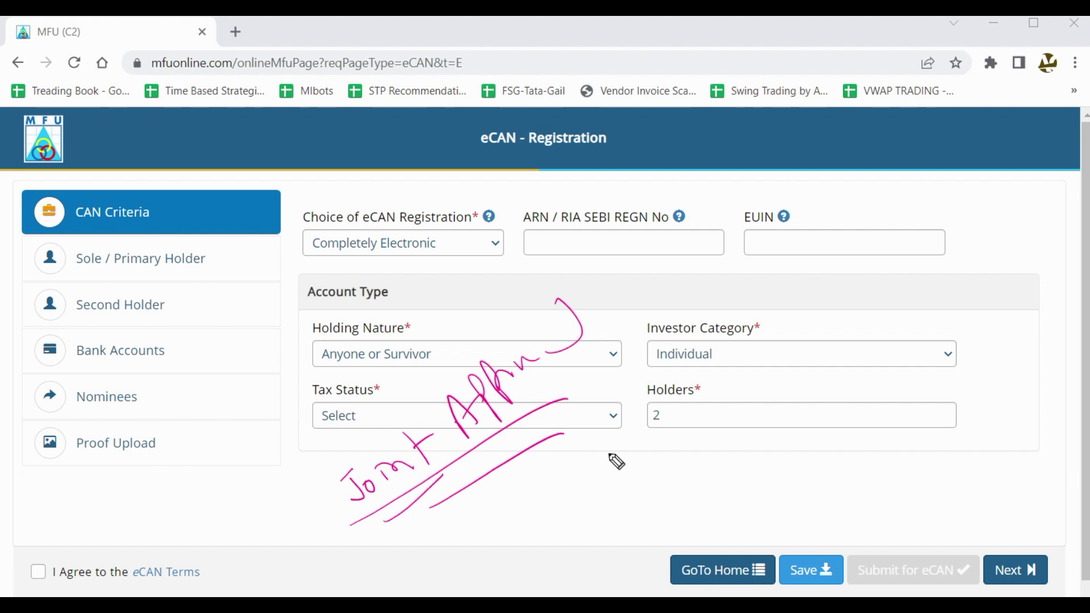
{"action": "mouse_move", "coordinate": [576, 431]}
{"action": "left_mouse_down"}
{"action": "mouse_move", "coordinate": [627, 445]}
{"action": "mouse_move", "coordinate": [664, 425]}
{"action": "mouse_move", "coordinate": [696, 467]}
{"action": "mouse_move", "coordinate": [738, 449]}
{"action": "mouse_move", "coordinate": [724, 481]}
{"action": "mouse_move", "coordinate": [783, 452]}
{"action": "left_mouse_up"}
{"action": "left_click_drag", "start_coordinate": [707, 487], "coordinate": [739, 474]}
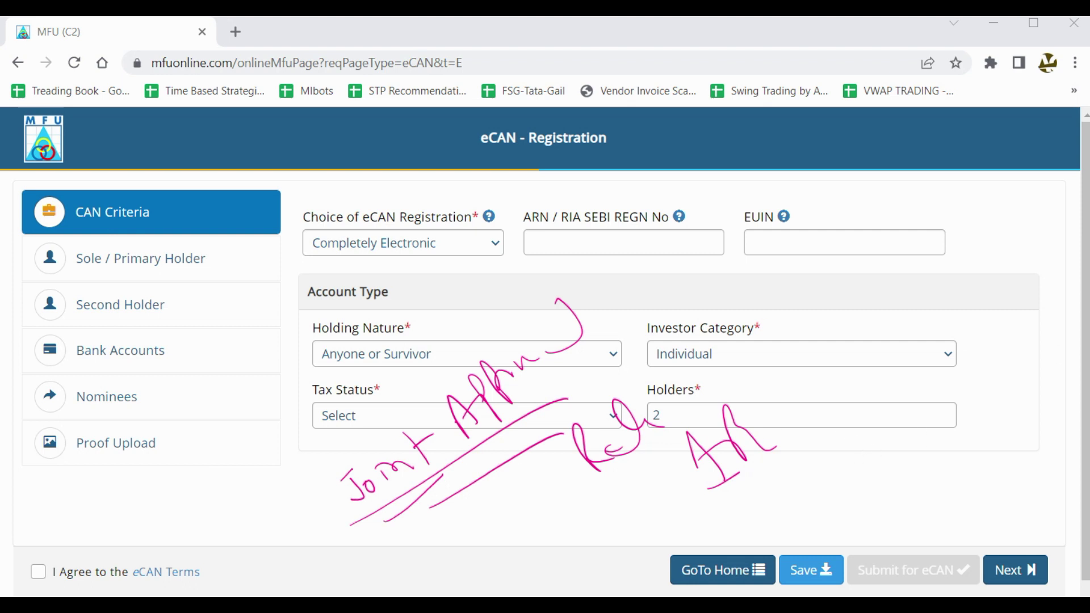
{"action": "key", "text": "e"}
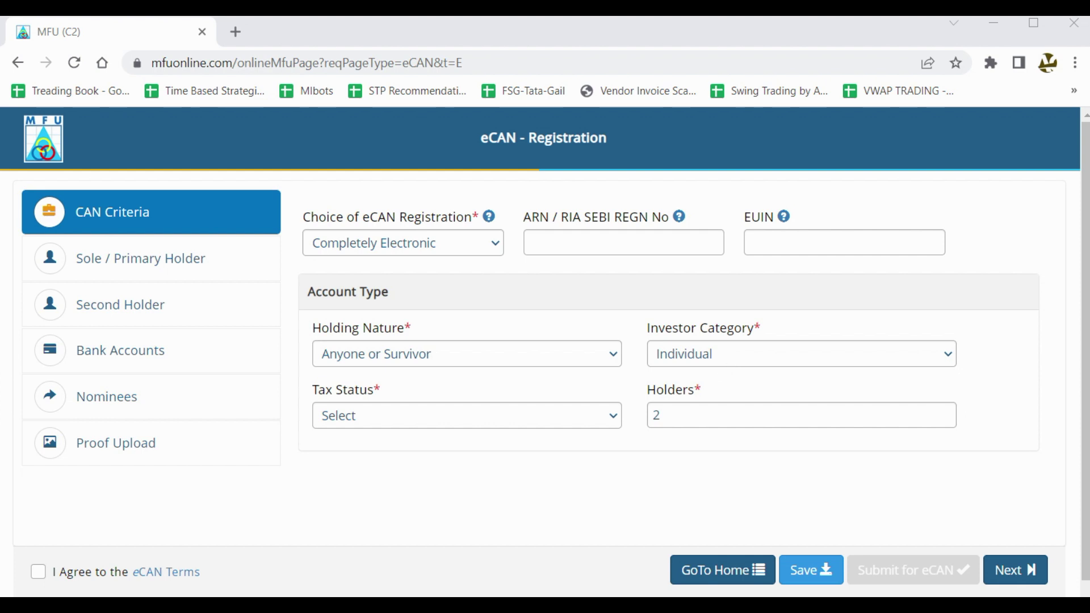
{"action": "left_click", "coordinate": [572, 360]}
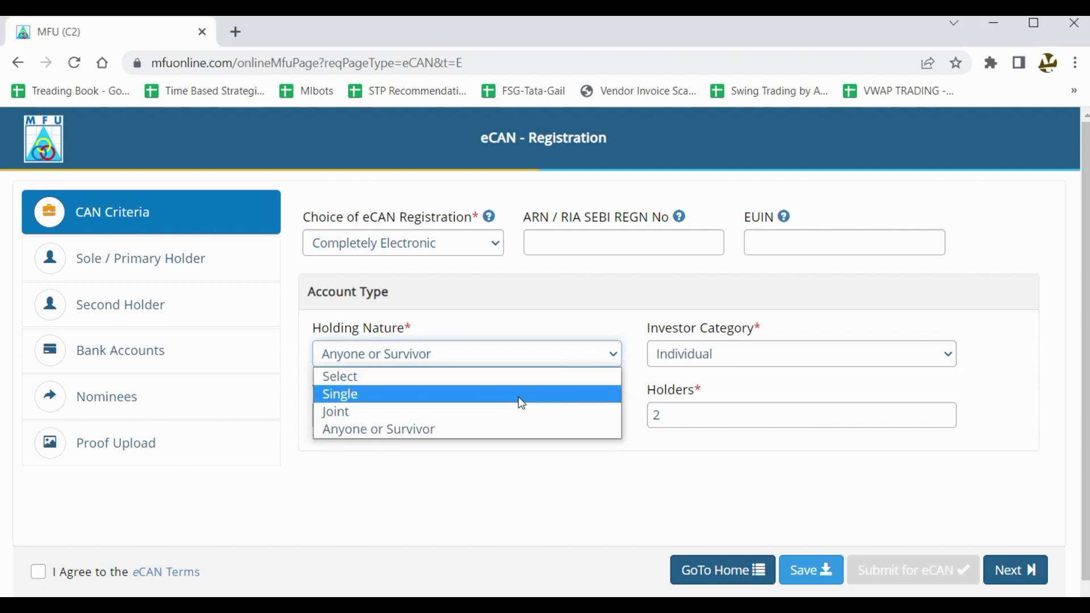
{"action": "left_click", "coordinate": [513, 406]}
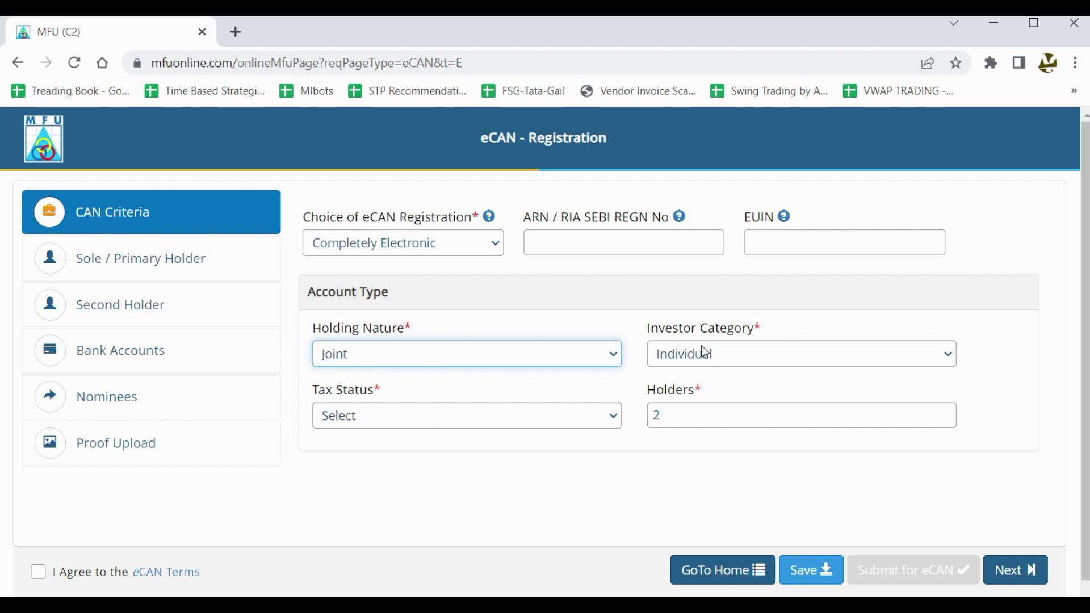
{"action": "left_click", "coordinate": [473, 353]}
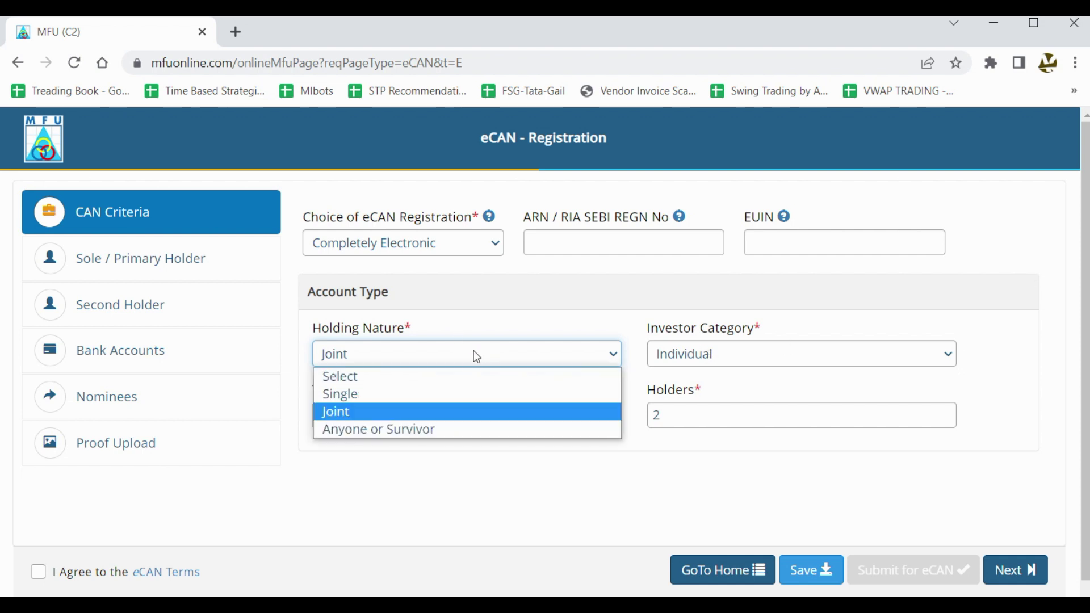
{"action": "left_click", "coordinate": [413, 400]}
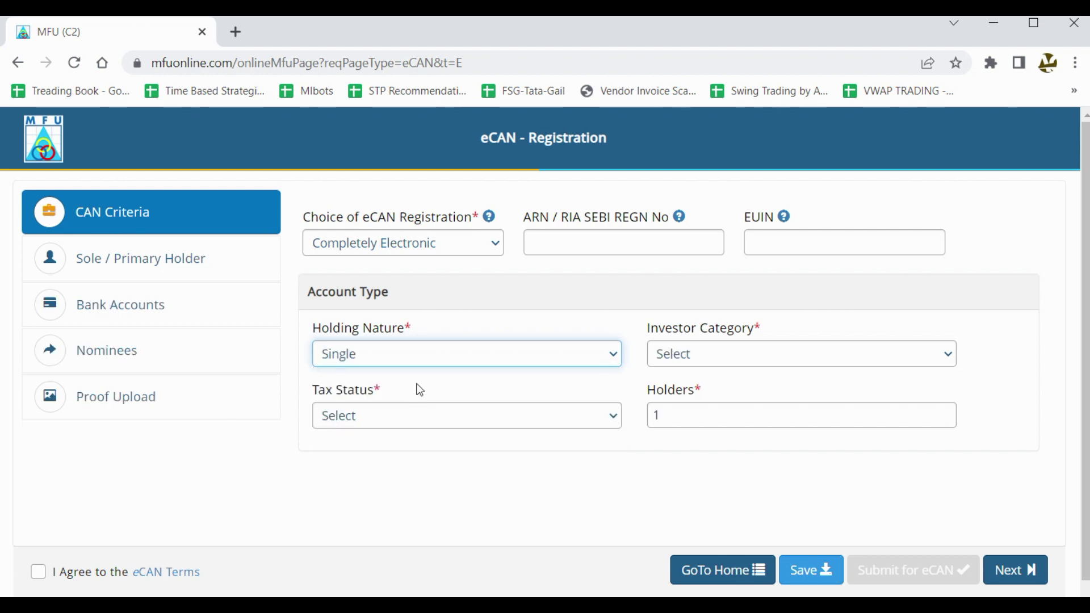
Try Sole-proprietor, then Minor, as the Investor Category.
{"action": "left_click", "coordinate": [781, 359]}
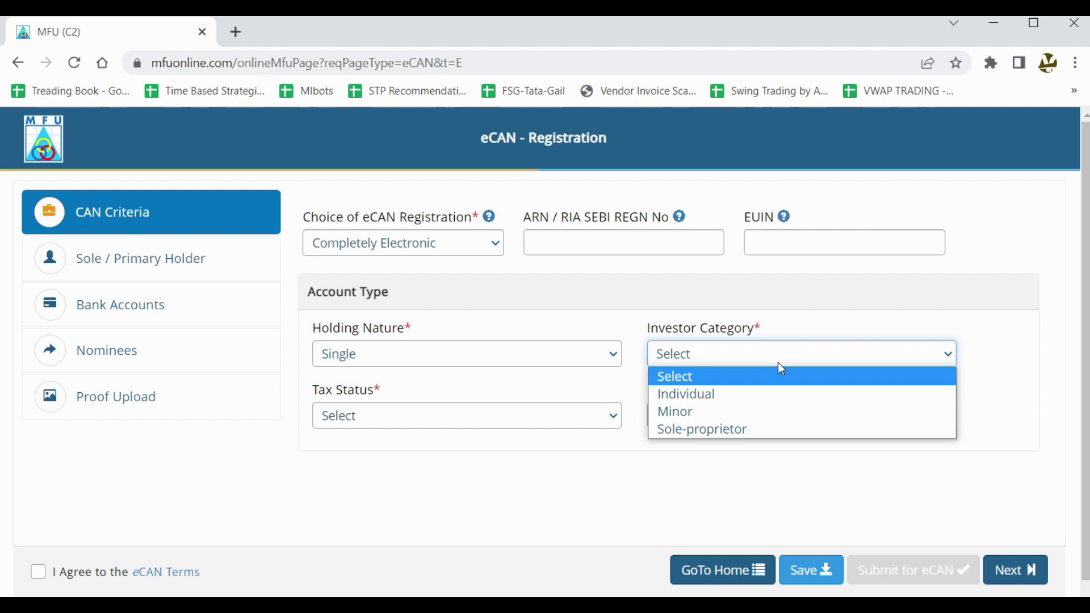
{"action": "left_click", "coordinate": [793, 430]}
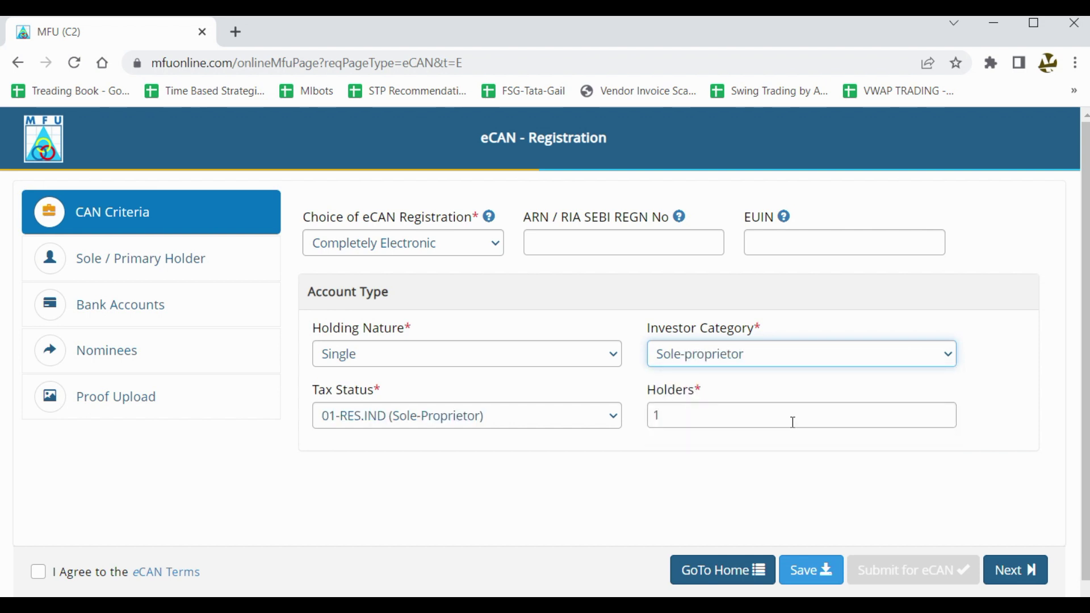
{"action": "left_click", "coordinate": [805, 354]}
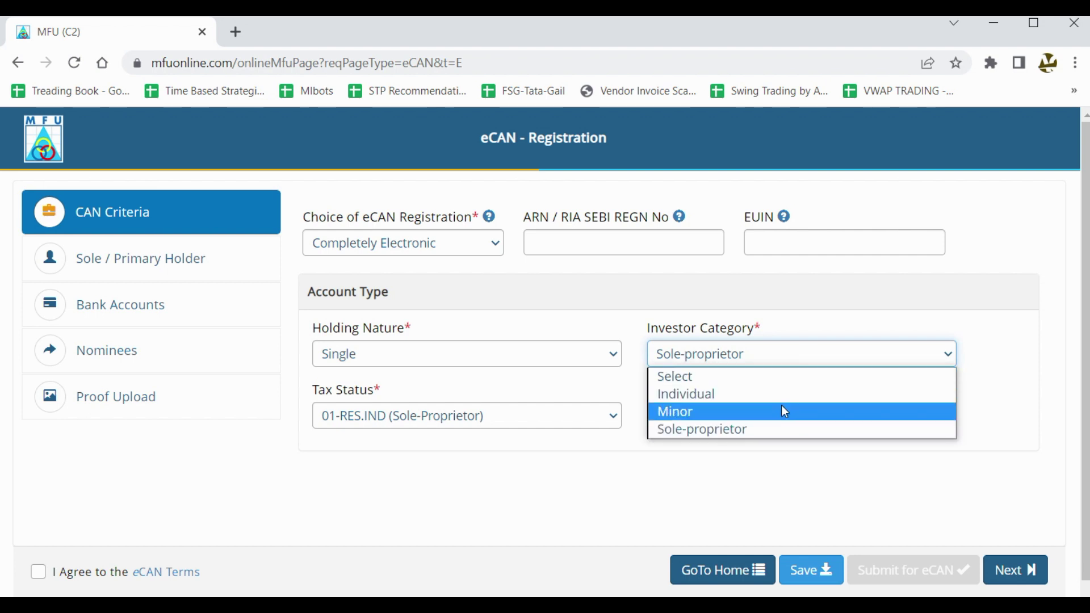
{"action": "left_click", "coordinate": [785, 411]}
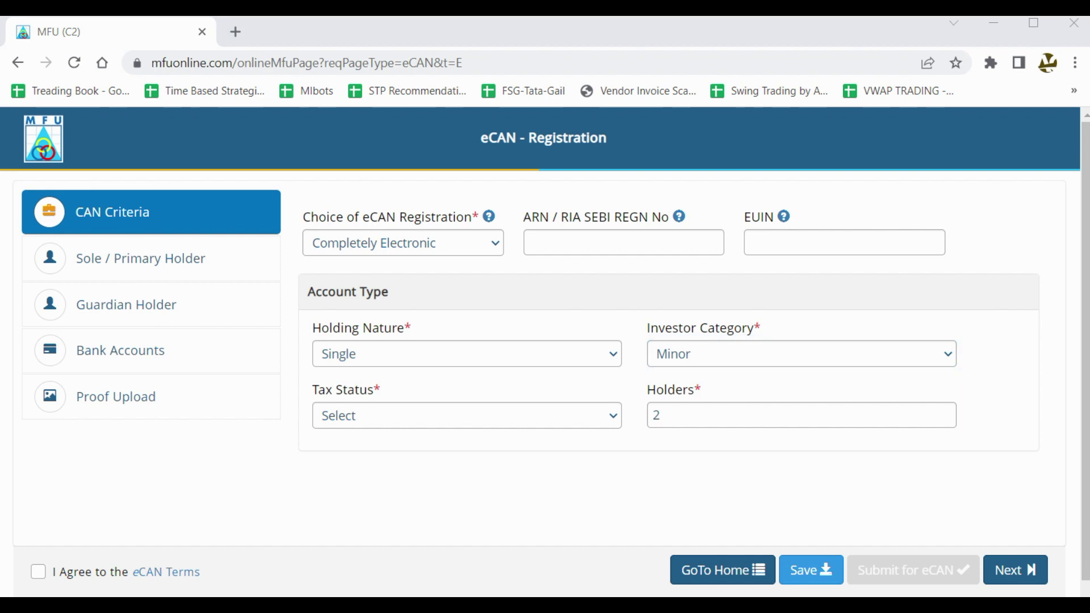
{"action": "mouse_move", "coordinate": [714, 366]}
{"action": "left_mouse_down"}
{"action": "mouse_move", "coordinate": [632, 407]}
{"action": "mouse_move", "coordinate": [713, 365]}
{"action": "left_mouse_up"}
{"action": "left_click", "coordinate": [849, 359]}
Set Investor Category back to Individual and choose 01-RES.IND as Tax Status.
{"action": "left_click", "coordinate": [810, 404]}
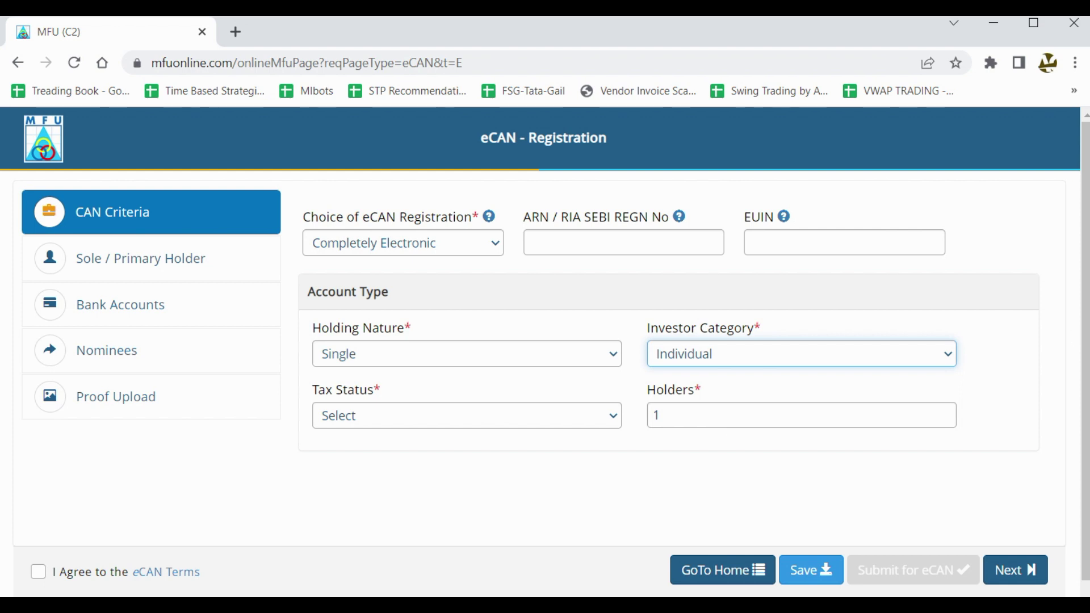
{"action": "left_click_drag", "start_coordinate": [718, 372], "coordinate": [673, 455]}
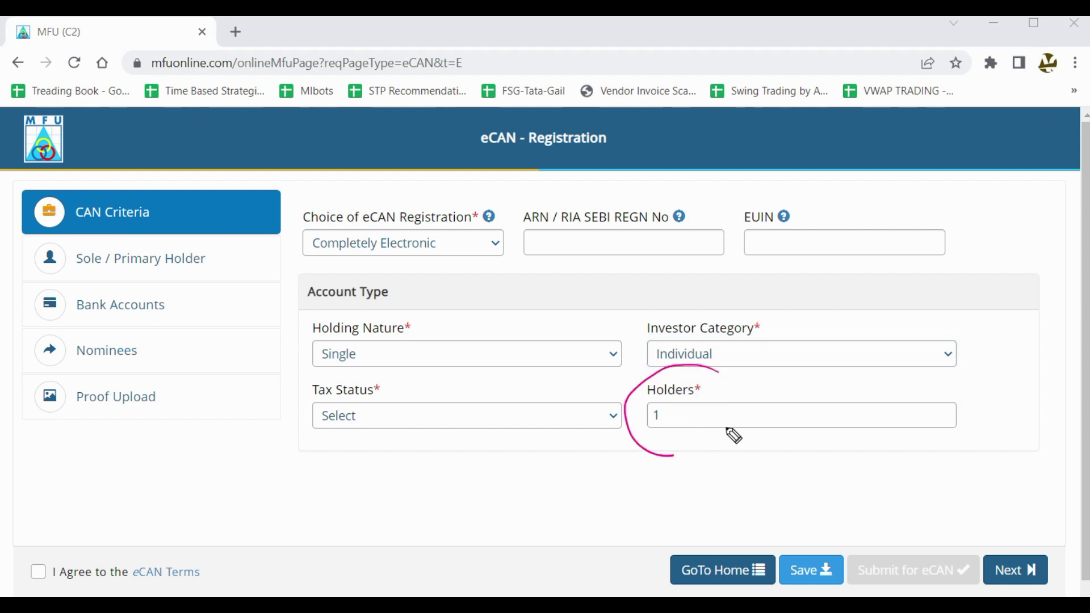
{"action": "left_click_drag", "start_coordinate": [727, 429], "coordinate": [626, 392]}
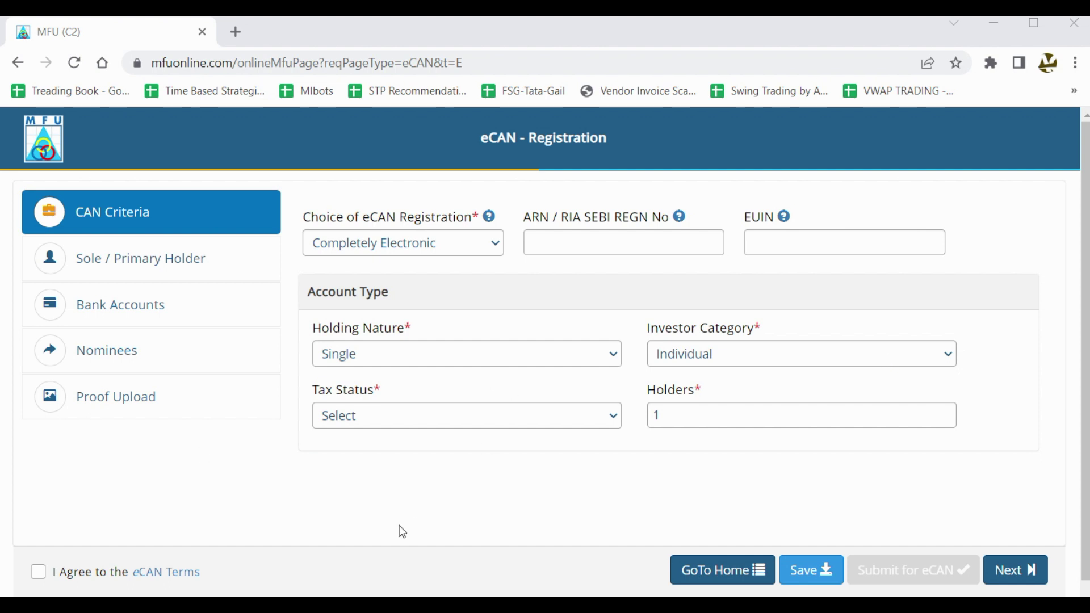
{"action": "left_click", "coordinate": [519, 418]}
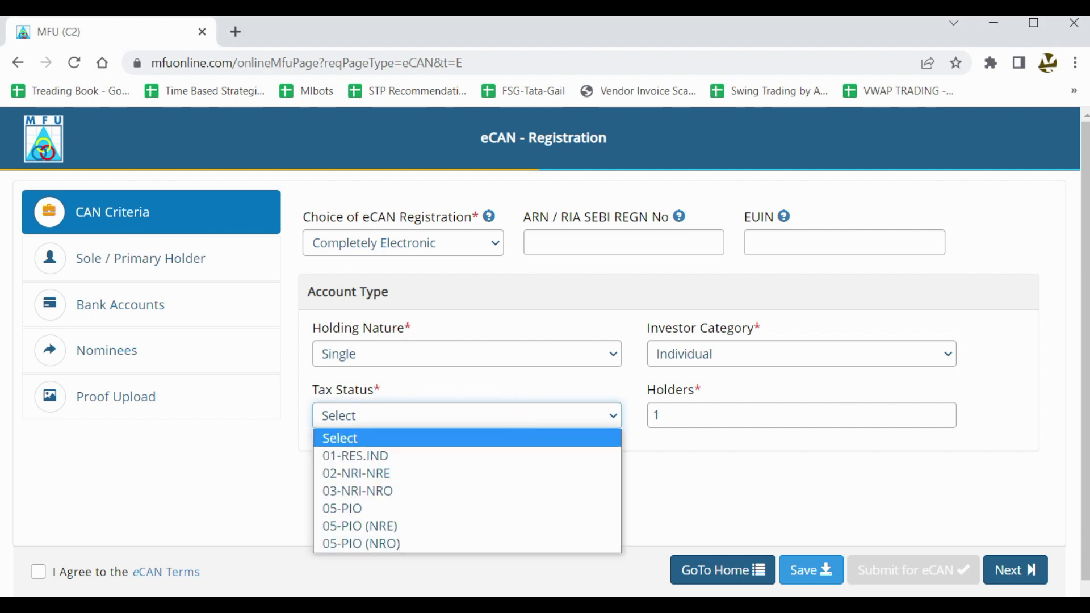
{"action": "key", "text": "alt+Tab"}
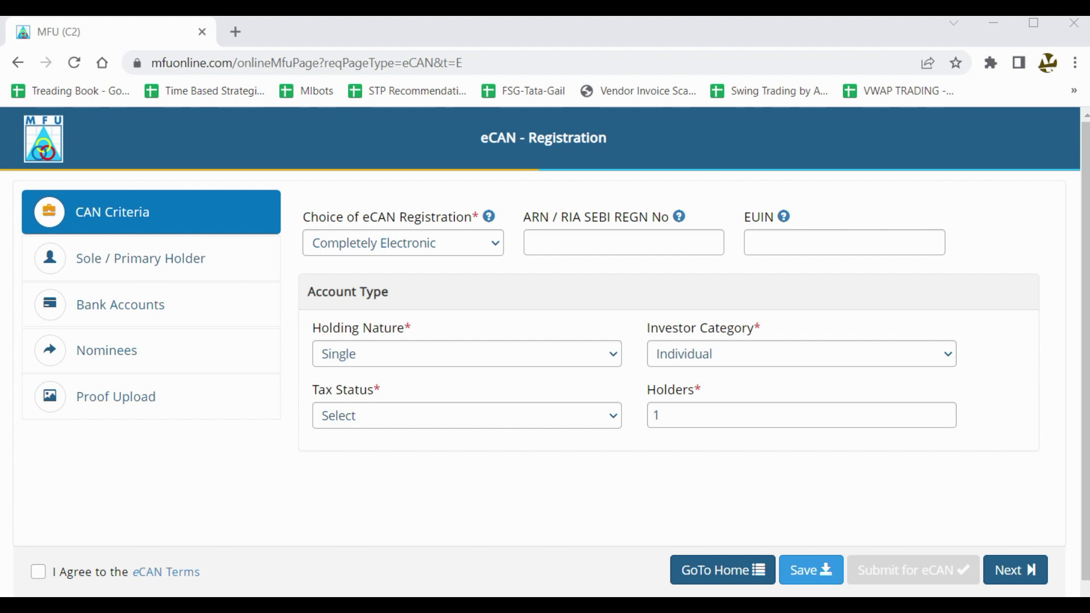
{"action": "left_click", "coordinate": [600, 416]}
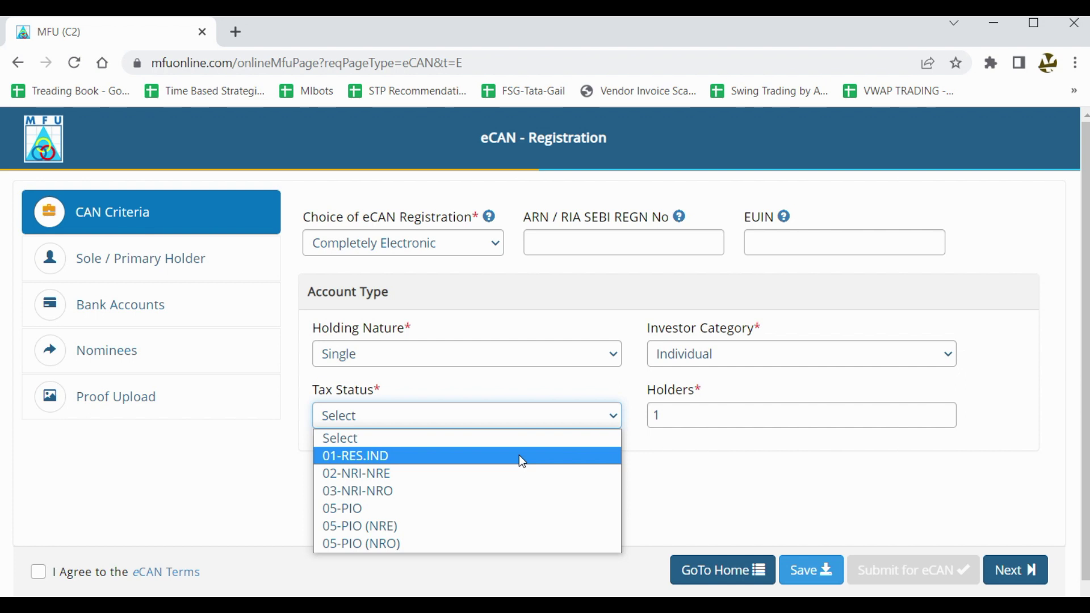
{"action": "left_click", "coordinate": [519, 455]}
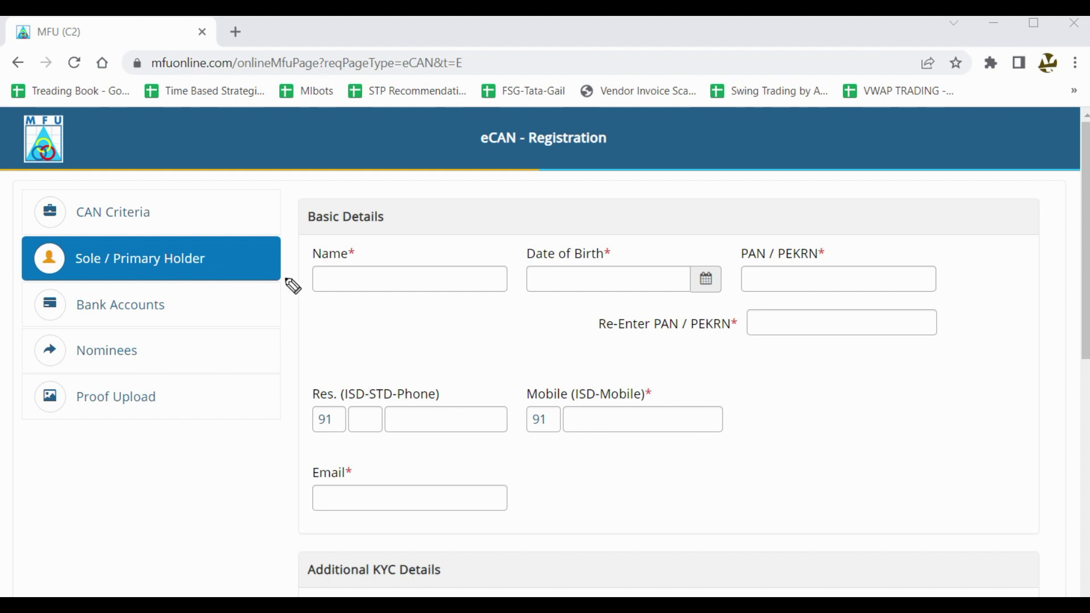
Mark up the Name and Date of Birth fields with PAN notes and ticks using the screen pen.
{"action": "left_click_drag", "start_coordinate": [233, 266], "coordinate": [299, 239]}
{"action": "mouse_move", "coordinate": [400, 205]}
{"action": "left_mouse_down"}
{"action": "mouse_move", "coordinate": [374, 195]}
{"action": "mouse_move", "coordinate": [296, 216]}
{"action": "mouse_move", "coordinate": [295, 311]}
{"action": "mouse_move", "coordinate": [460, 333]}
{"action": "mouse_move", "coordinate": [489, 199]}
{"action": "mouse_move", "coordinate": [311, 225]}
{"action": "left_mouse_up"}
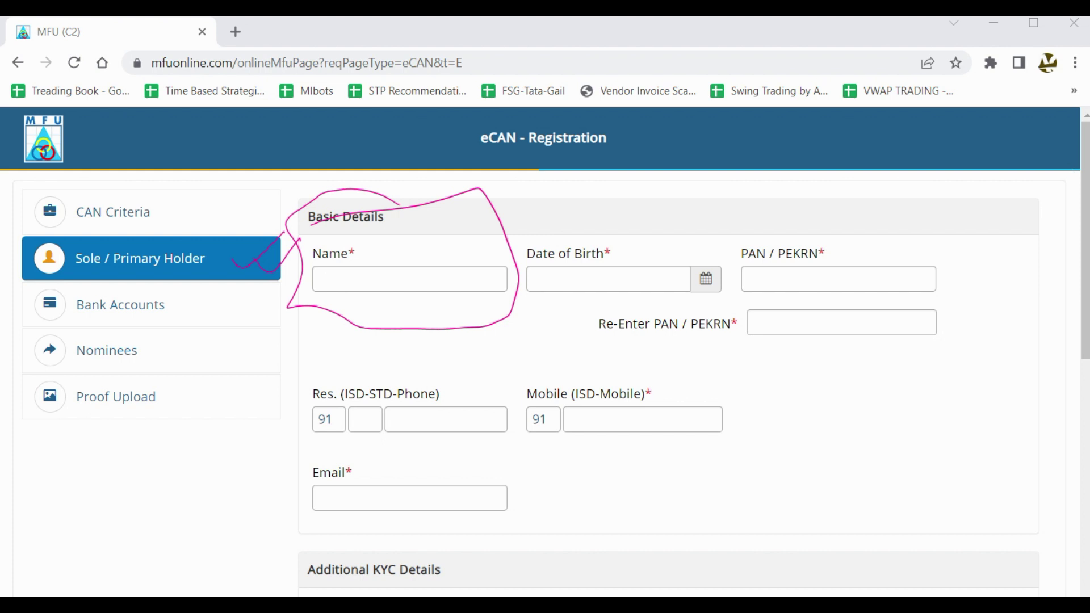
{"action": "key", "text": "e"}
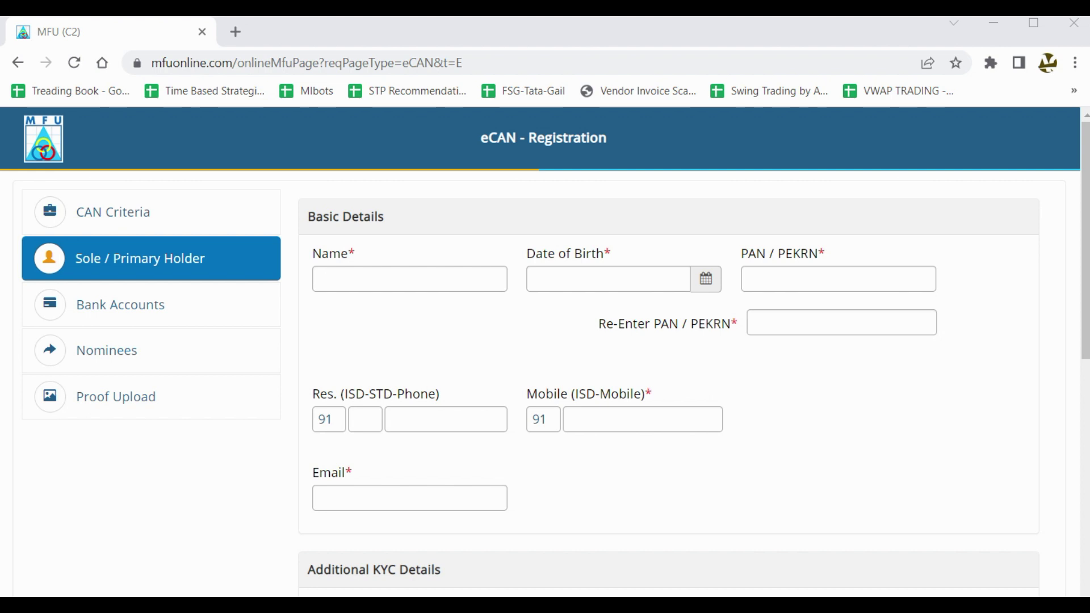
{"action": "mouse_move", "coordinate": [568, 287]}
{"action": "left_mouse_down"}
{"action": "mouse_move", "coordinate": [630, 254]}
{"action": "mouse_move", "coordinate": [650, 227]}
{"action": "mouse_move", "coordinate": [707, 216]}
{"action": "mouse_move", "coordinate": [701, 196]}
{"action": "left_mouse_up"}
{"action": "left_click_drag", "start_coordinate": [654, 262], "coordinate": [693, 237]}
{"action": "left_click_drag", "start_coordinate": [667, 267], "coordinate": [704, 247]}
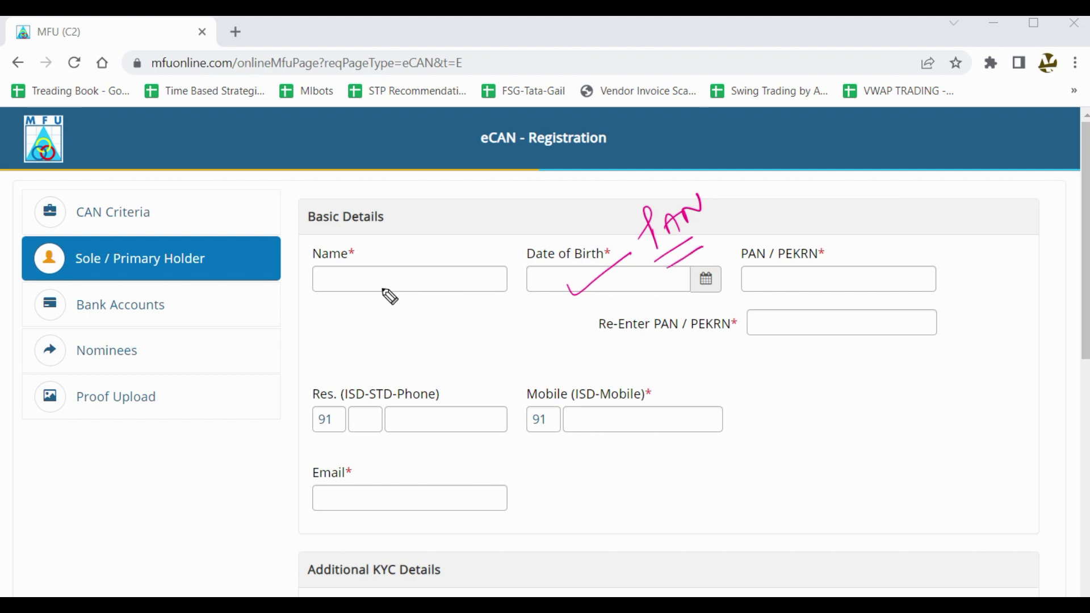
{"action": "mouse_move", "coordinate": [357, 302]}
{"action": "left_mouse_down"}
{"action": "mouse_move", "coordinate": [382, 303]}
{"action": "mouse_move", "coordinate": [433, 268]}
{"action": "mouse_move", "coordinate": [434, 241]}
{"action": "left_mouse_up"}
{"action": "left_click_drag", "start_coordinate": [433, 282], "coordinate": [387, 313]}
{"action": "left_click_drag", "start_coordinate": [403, 326], "coordinate": [441, 300]}
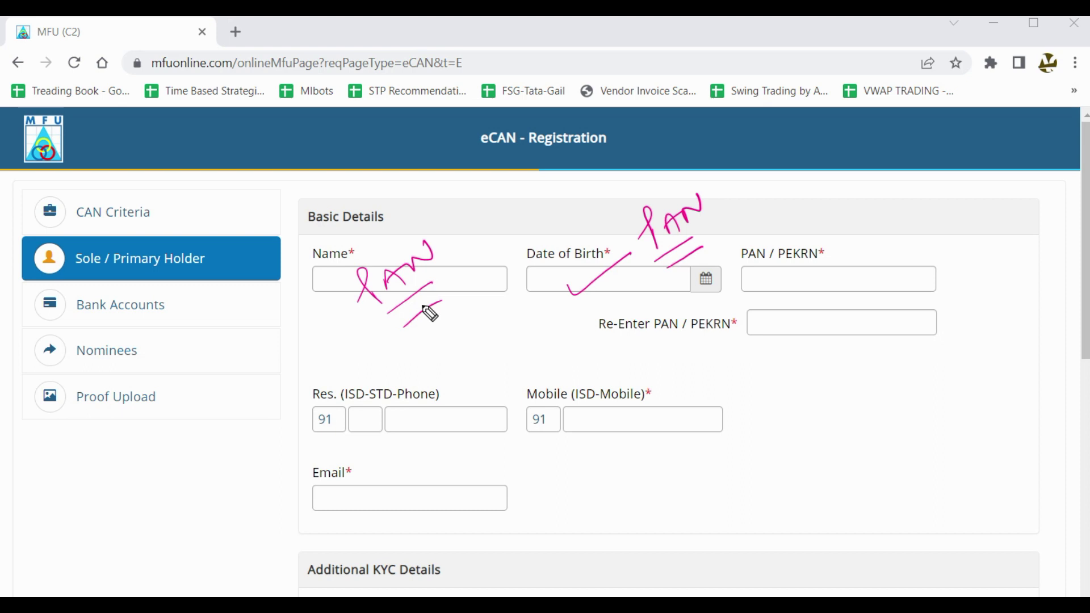
{"action": "left_click_drag", "start_coordinate": [476, 326], "coordinate": [571, 307]}
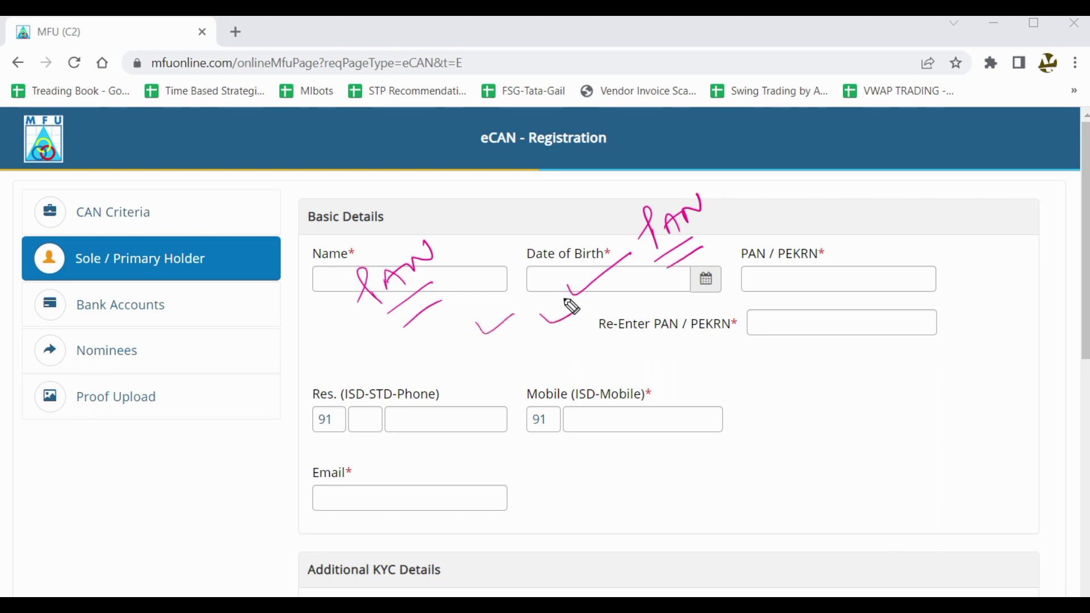
Annotate the PAN, Re-Enter PAN, phone, mobile and email fields, then clear the ink.
{"action": "mouse_move", "coordinate": [771, 260]}
{"action": "left_mouse_down"}
{"action": "mouse_move", "coordinate": [793, 280]}
{"action": "mouse_move", "coordinate": [826, 272]}
{"action": "mouse_move", "coordinate": [915, 282]}
{"action": "mouse_move", "coordinate": [833, 244]}
{"action": "left_mouse_up"}
{"action": "left_click_drag", "start_coordinate": [837, 290], "coordinate": [903, 248]}
{"action": "mouse_move", "coordinate": [773, 325]}
{"action": "left_mouse_down"}
{"action": "mouse_move", "coordinate": [836, 332]}
{"action": "mouse_move", "coordinate": [933, 304]}
{"action": "left_mouse_up"}
{"action": "left_click", "coordinate": [850, 328]}
{"action": "left_click", "coordinate": [865, 328]}
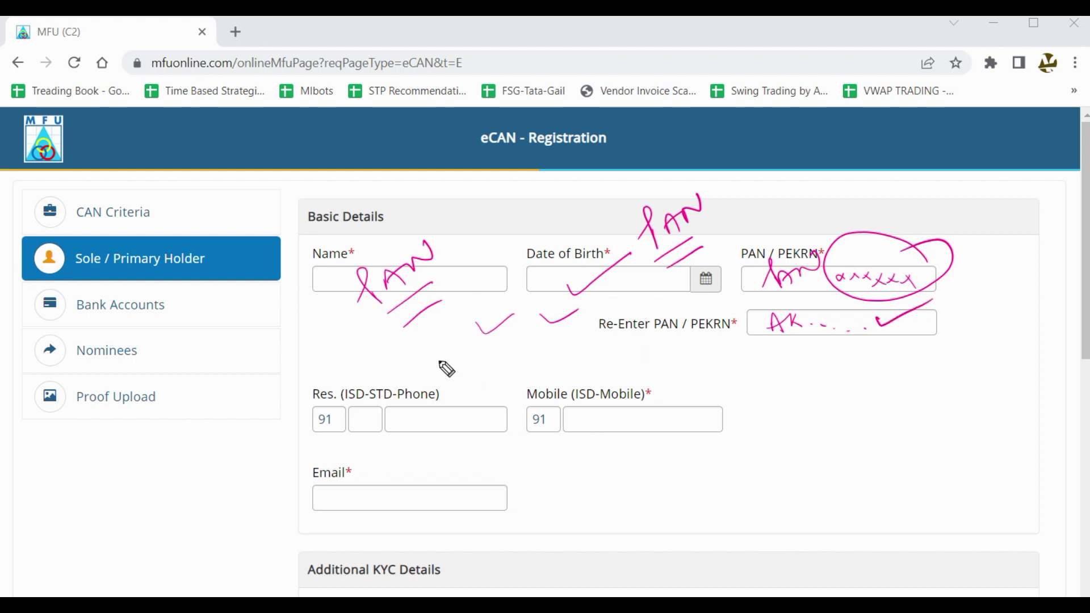
{"action": "mouse_move", "coordinate": [459, 396]}
{"action": "left_mouse_down"}
{"action": "mouse_move", "coordinate": [443, 436]}
{"action": "mouse_move", "coordinate": [471, 436]}
{"action": "left_mouse_up"}
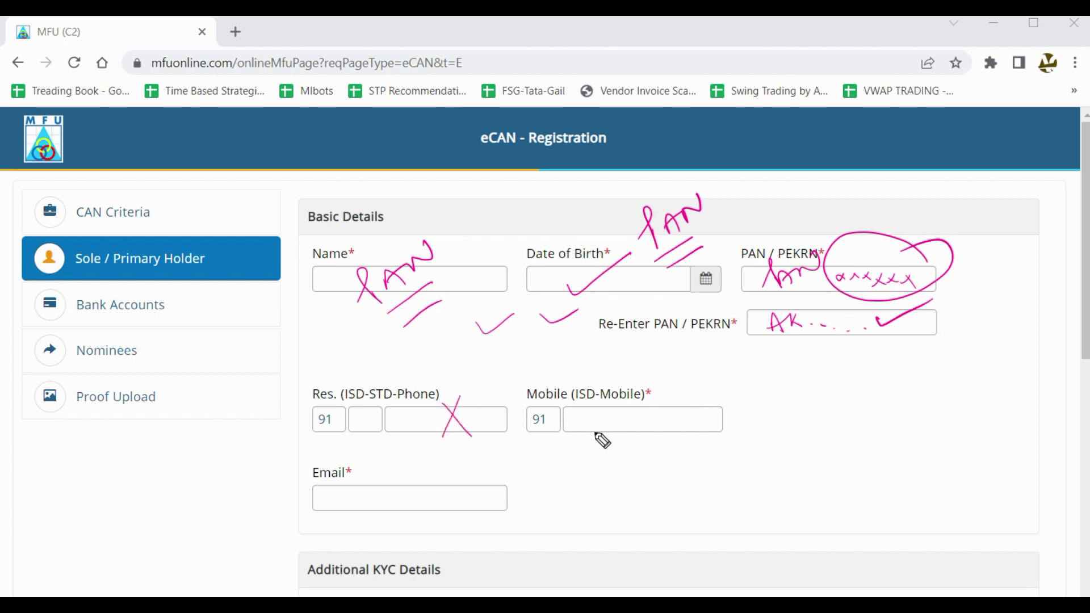
{"action": "left_click_drag", "start_coordinate": [593, 420], "coordinate": [648, 414]}
{"action": "left_click_drag", "start_coordinate": [321, 502], "coordinate": [476, 494]}
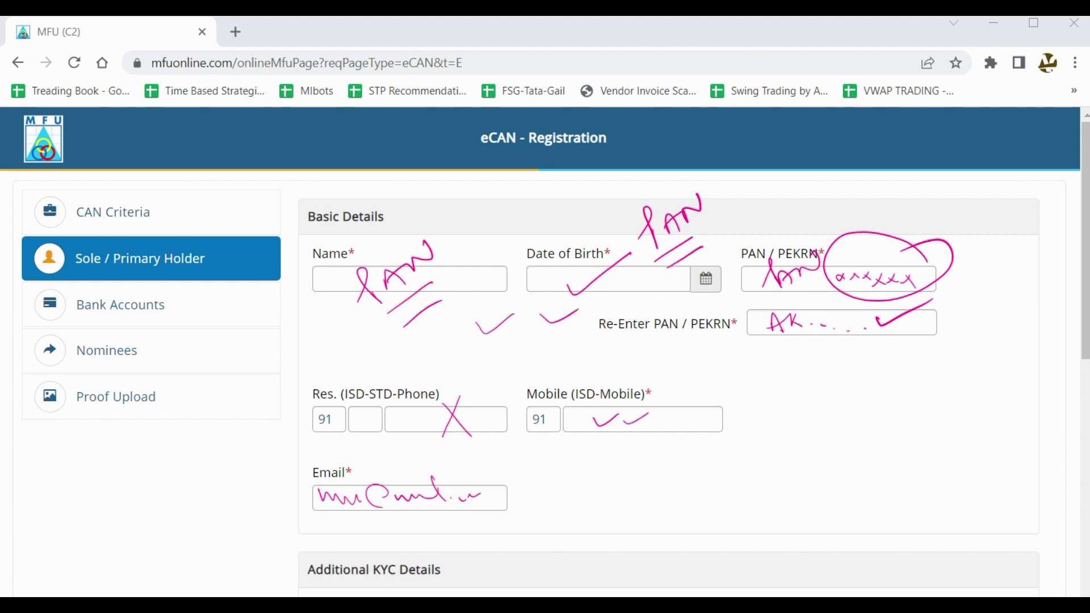
{"action": "key", "text": "Escape"}
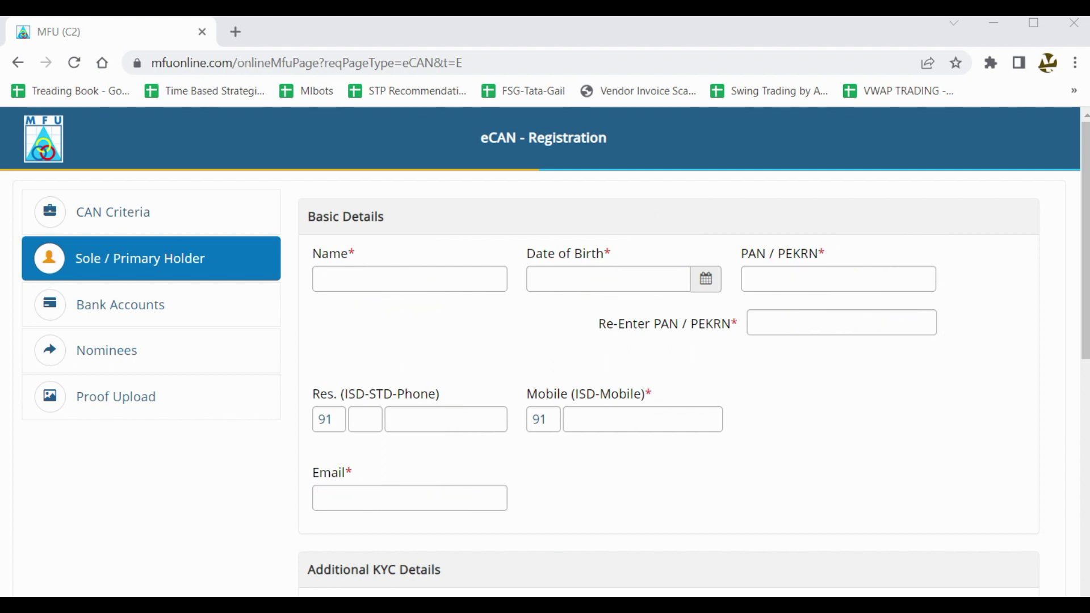
{"action": "scroll", "coordinate": [1002, 248], "scroll_direction": "down", "scroll_amount": 6}
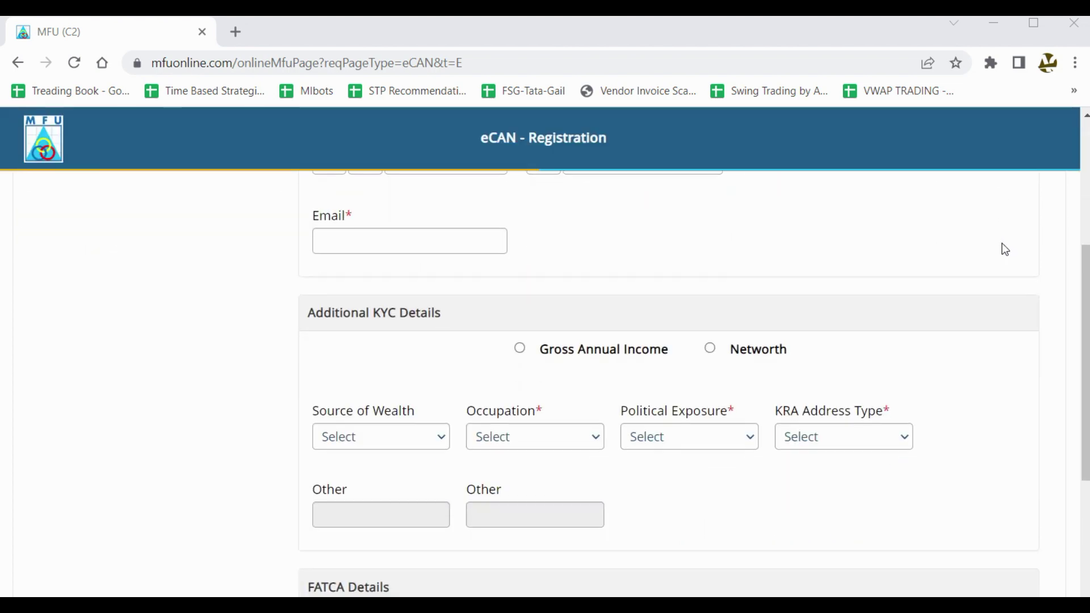
{"action": "scroll", "coordinate": [1002, 248], "scroll_direction": "up", "scroll_amount": 2}
{"action": "mouse_move", "coordinate": [453, 295]}
{"action": "left_mouse_down"}
{"action": "mouse_move", "coordinate": [284, 296]}
{"action": "mouse_move", "coordinate": [494, 326]}
{"action": "mouse_move", "coordinate": [374, 321]}
{"action": "left_mouse_up"}
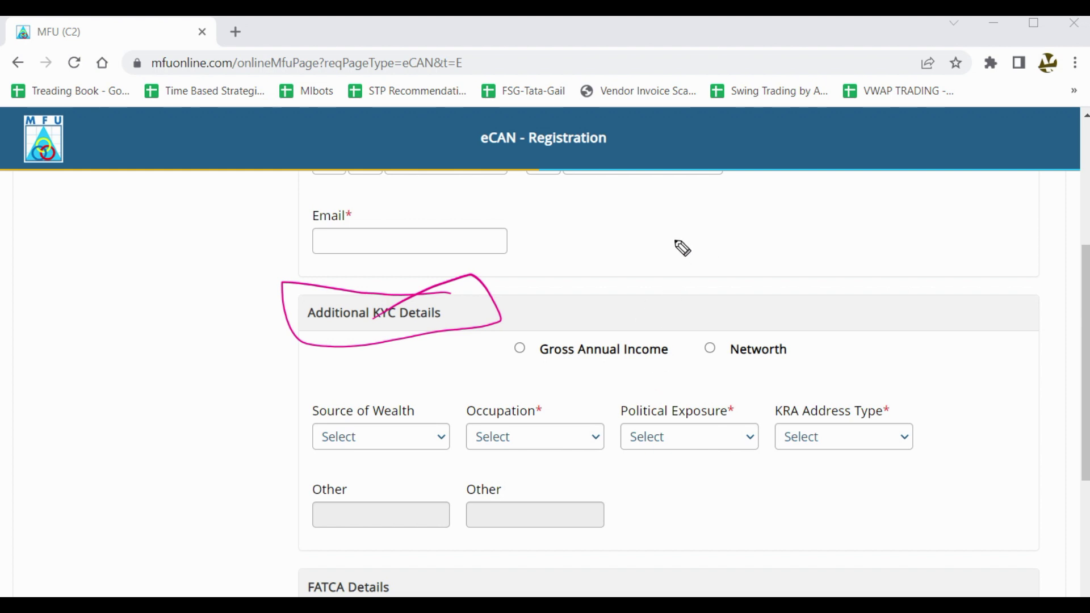
{"action": "mouse_move", "coordinate": [677, 253]}
{"action": "left_mouse_down"}
{"action": "mouse_move", "coordinate": [720, 253]}
{"action": "mouse_move", "coordinate": [717, 273]}
{"action": "mouse_move", "coordinate": [740, 234]}
{"action": "mouse_move", "coordinate": [750, 244]}
{"action": "left_mouse_up"}
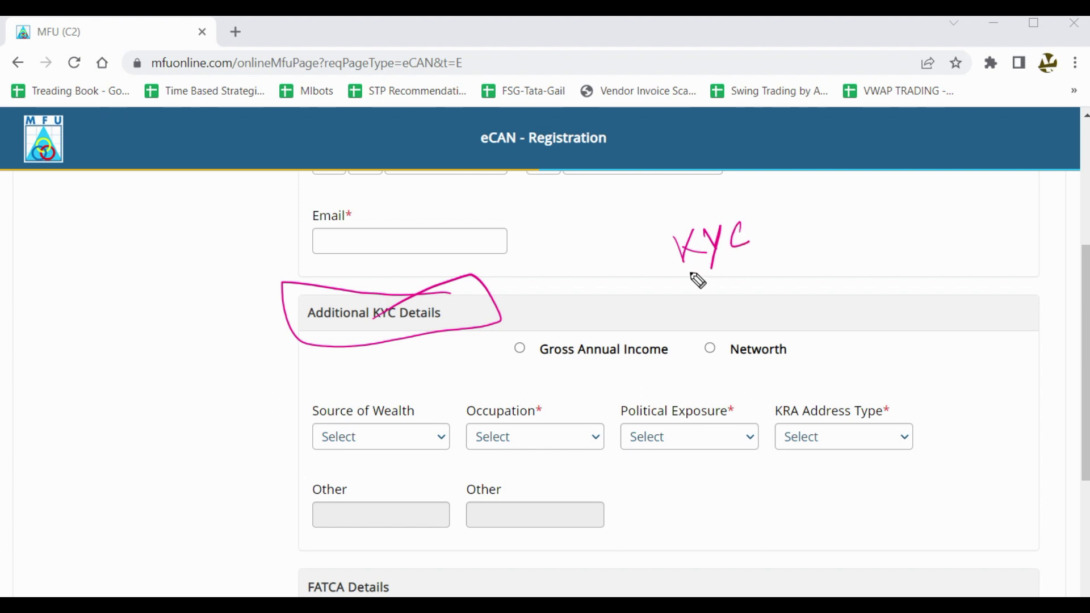
{"action": "mouse_move", "coordinate": [658, 278]}
{"action": "left_mouse_down"}
{"action": "mouse_move", "coordinate": [647, 242]}
{"action": "mouse_move", "coordinate": [779, 224]}
{"action": "mouse_move", "coordinate": [690, 272]}
{"action": "left_mouse_up"}
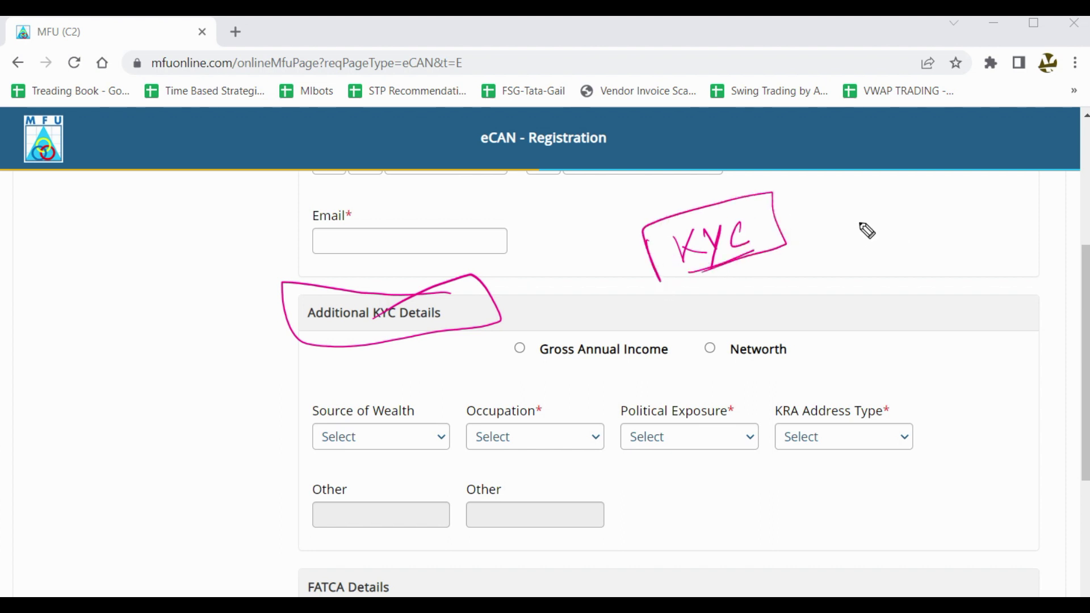
{"action": "mouse_move", "coordinate": [840, 222]}
{"action": "left_mouse_down"}
{"action": "mouse_move", "coordinate": [870, 233]}
{"action": "mouse_move", "coordinate": [896, 200]}
{"action": "mouse_move", "coordinate": [925, 214]}
{"action": "left_mouse_up"}
{"action": "mouse_move", "coordinate": [888, 241]}
{"action": "left_mouse_down"}
{"action": "mouse_move", "coordinate": [917, 230]}
{"action": "mouse_move", "coordinate": [915, 241]}
{"action": "left_mouse_up"}
{"action": "mouse_move", "coordinate": [823, 250]}
{"action": "left_mouse_down"}
{"action": "mouse_move", "coordinate": [815, 204]}
{"action": "mouse_move", "coordinate": [962, 181]}
{"action": "mouse_move", "coordinate": [813, 261]}
{"action": "left_mouse_up"}
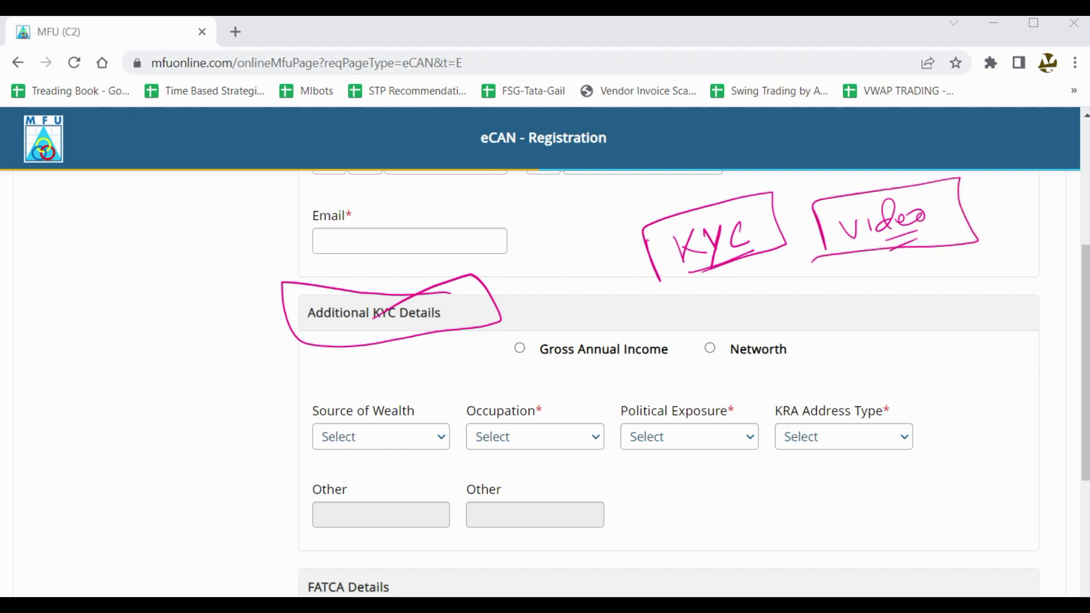
{"action": "key", "text": "Escape"}
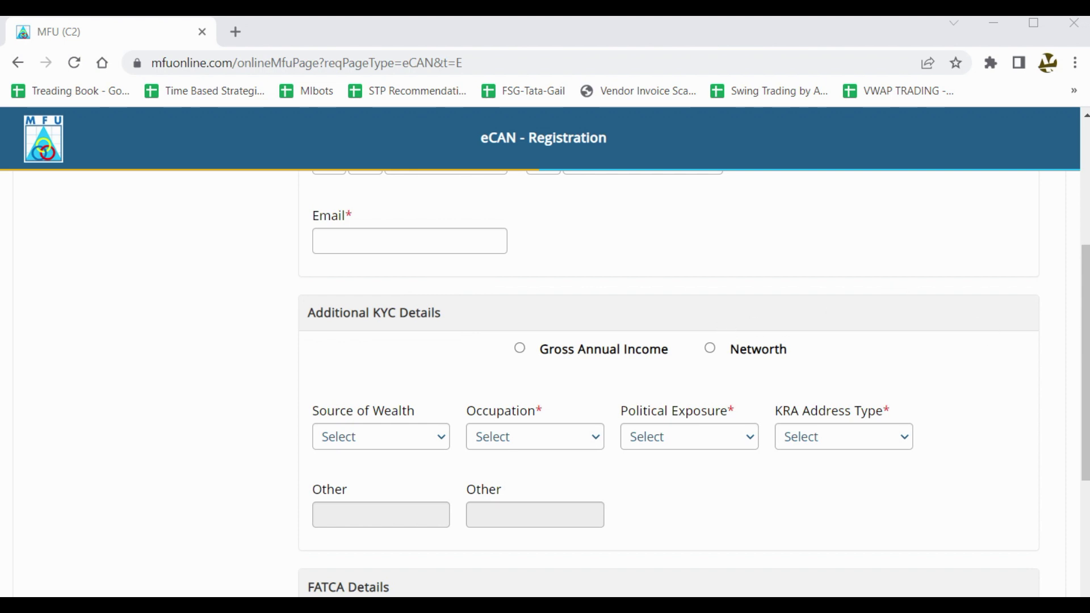
{"action": "mouse_move", "coordinate": [451, 299]}
{"action": "left_mouse_down"}
{"action": "mouse_move", "coordinate": [359, 278]}
{"action": "mouse_move", "coordinate": [277, 374]}
{"action": "left_mouse_up"}
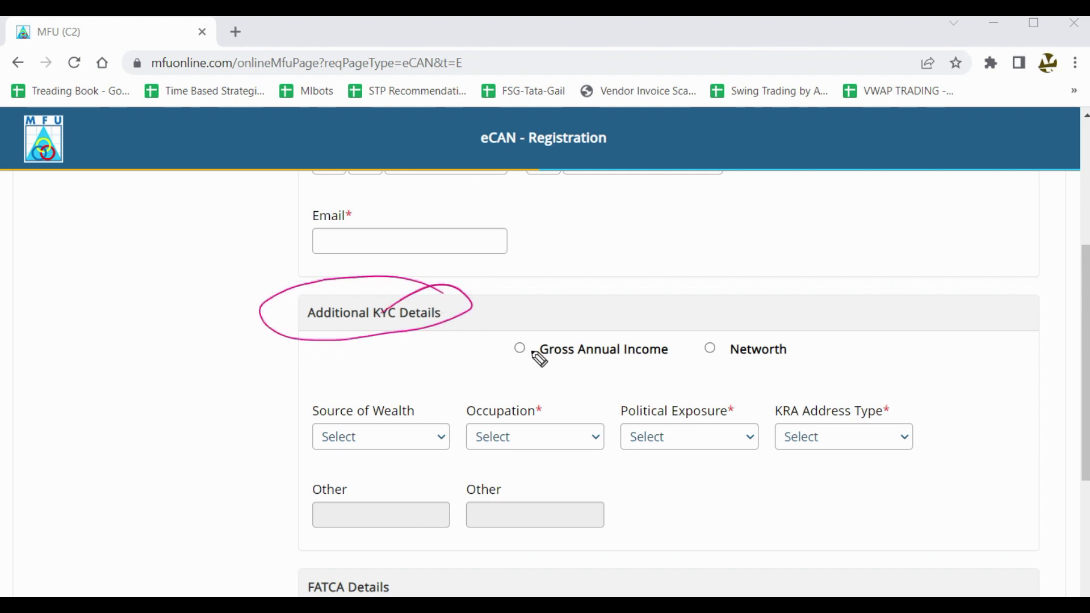
{"action": "left_click_drag", "start_coordinate": [513, 364], "coordinate": [575, 310]}
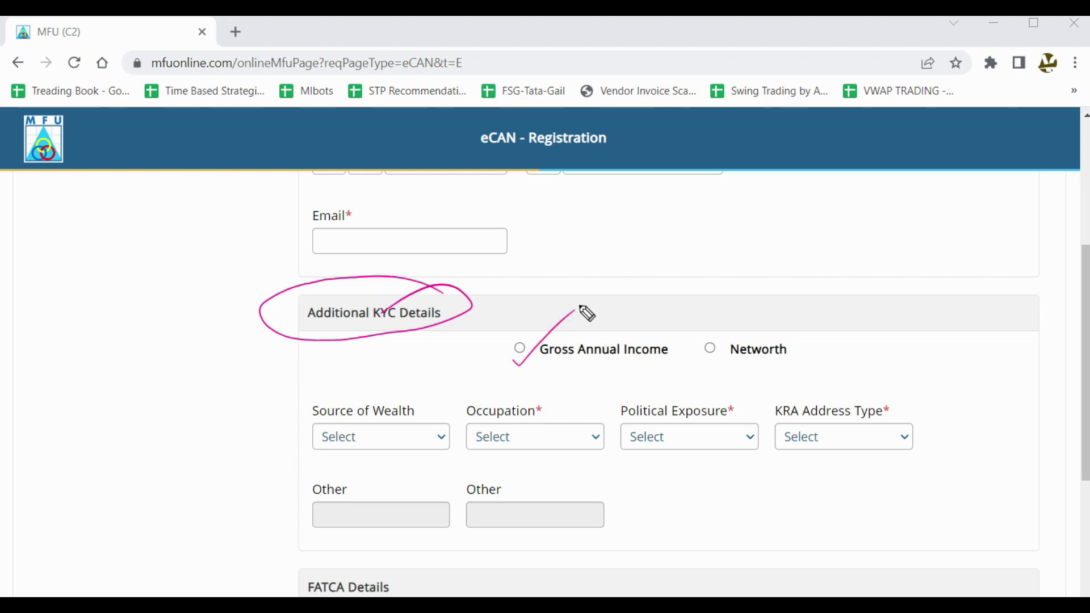
{"action": "left_click_drag", "start_coordinate": [697, 352], "coordinate": [748, 289]}
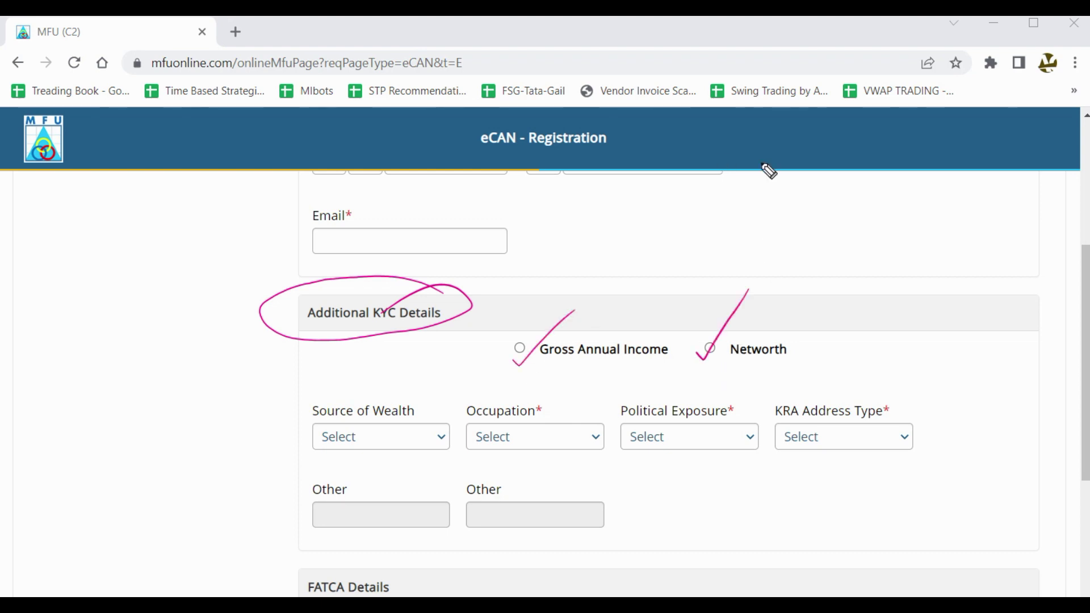
{"action": "key", "text": "e"}
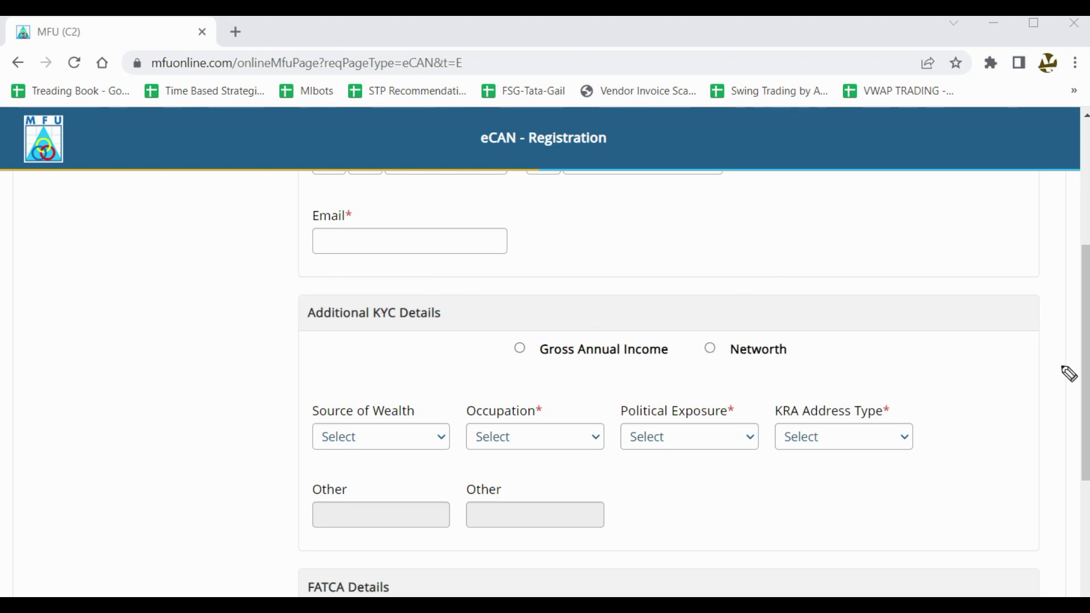
Set Gross Annual Income 25LAC-1CR, settling on Salary source of wealth and Public Sector occupation.
{"action": "left_click", "coordinate": [520, 348]}
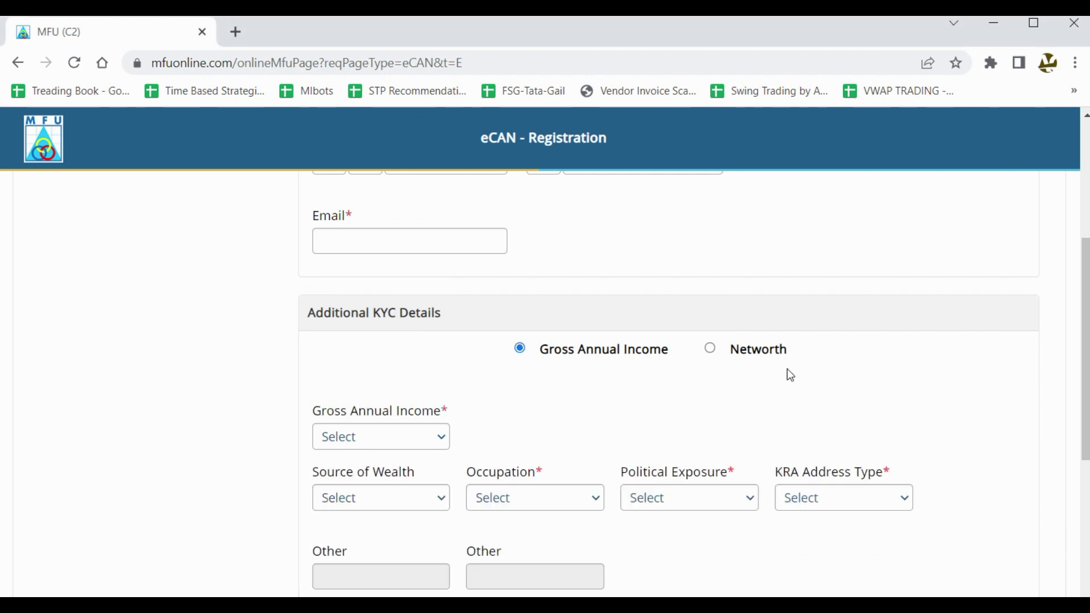
{"action": "scroll", "coordinate": [790, 374], "scroll_direction": "down", "scroll_amount": 3}
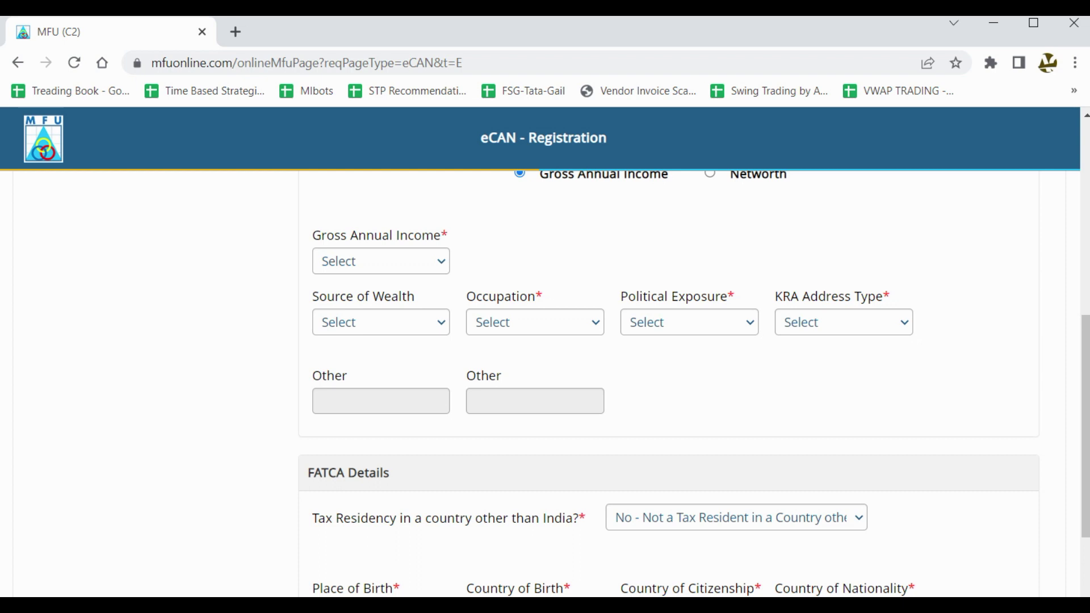
{"action": "left_click", "coordinate": [375, 264]}
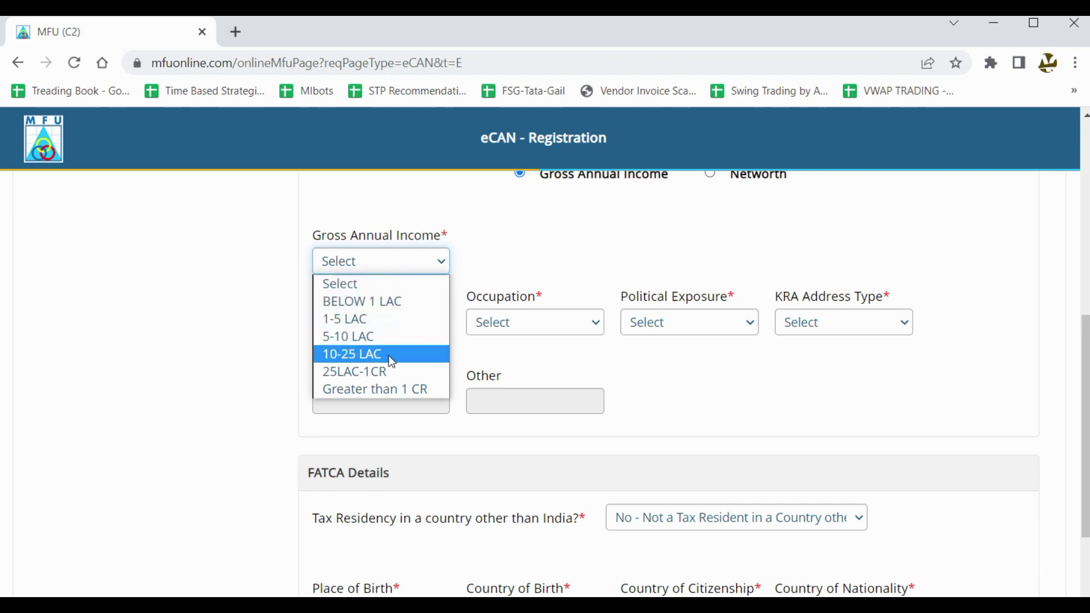
{"action": "left_click", "coordinate": [394, 375]}
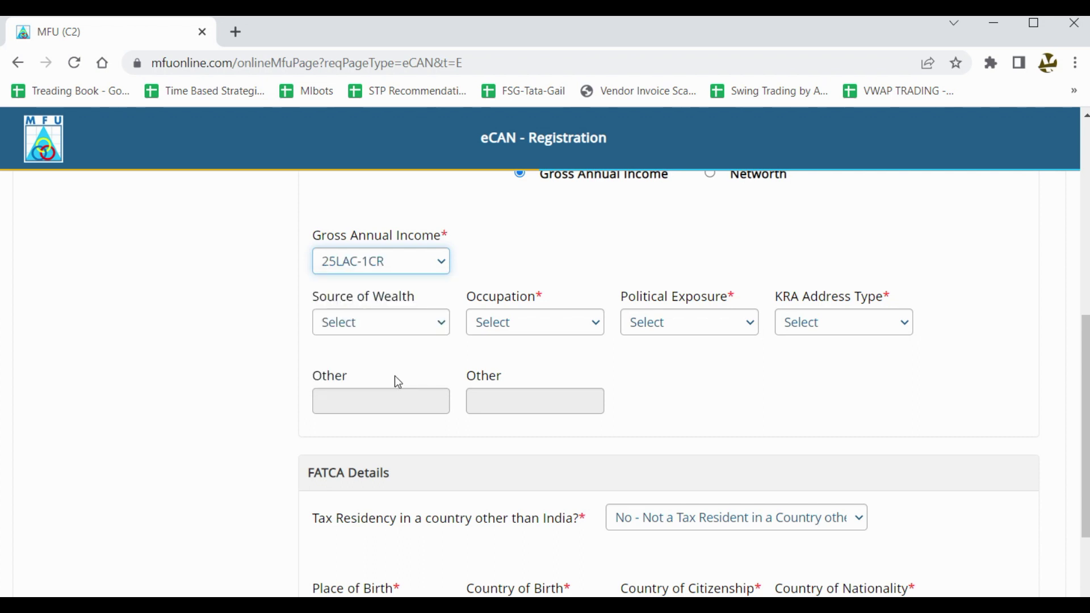
{"action": "left_click", "coordinate": [382, 335]}
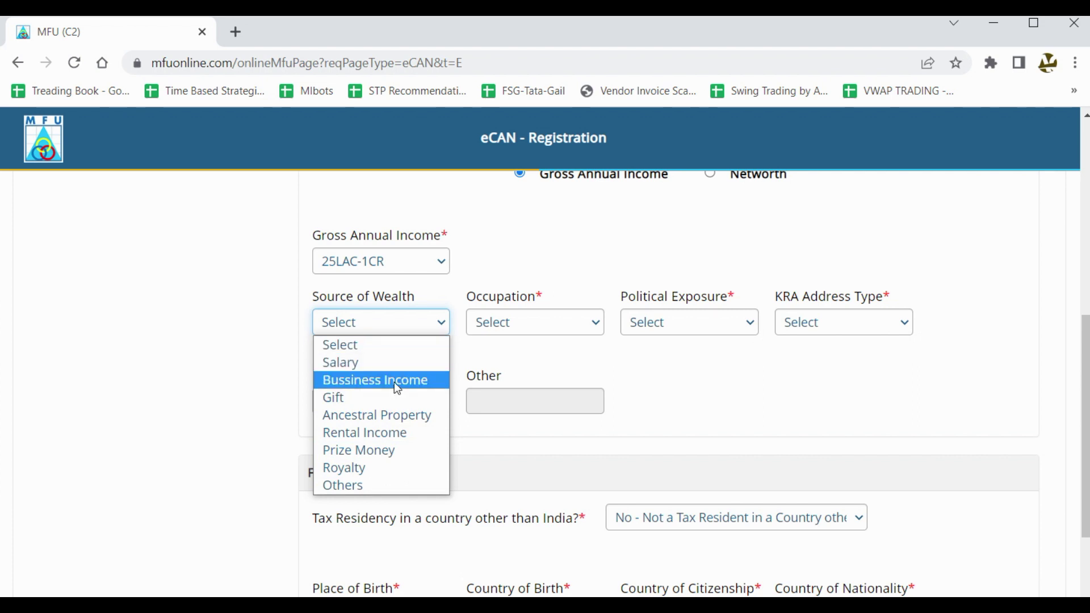
{"action": "left_click", "coordinate": [396, 380]}
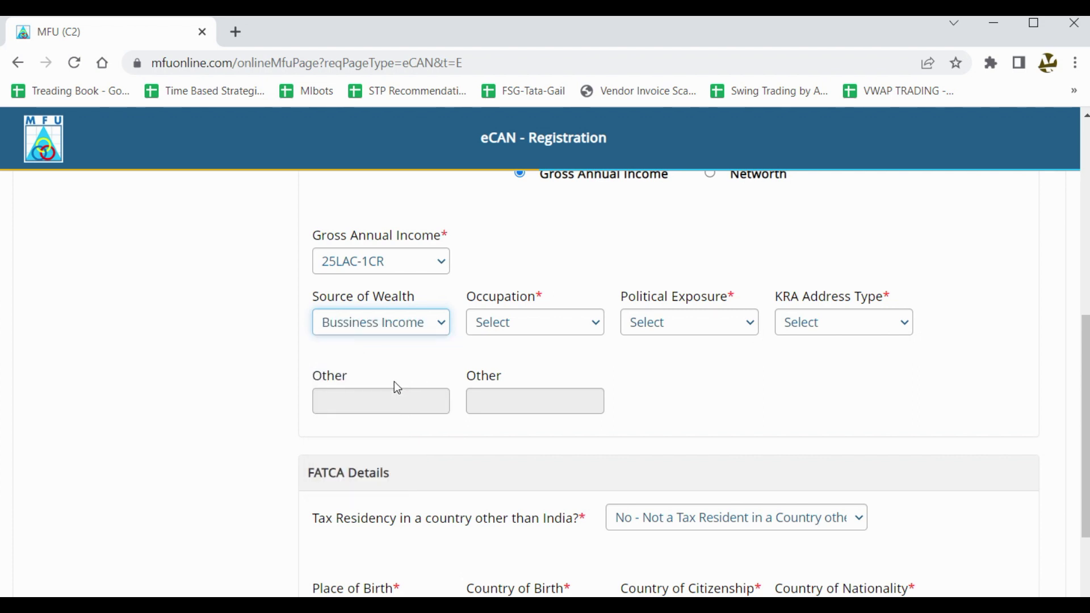
{"action": "left_click", "coordinate": [509, 326]}
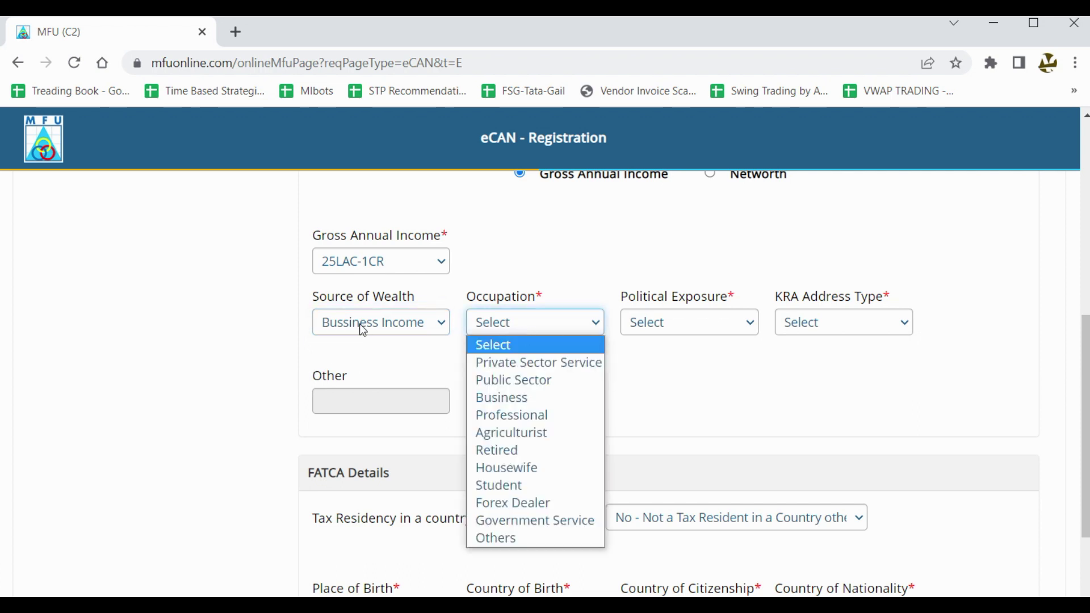
{"action": "left_click", "coordinate": [521, 397]}
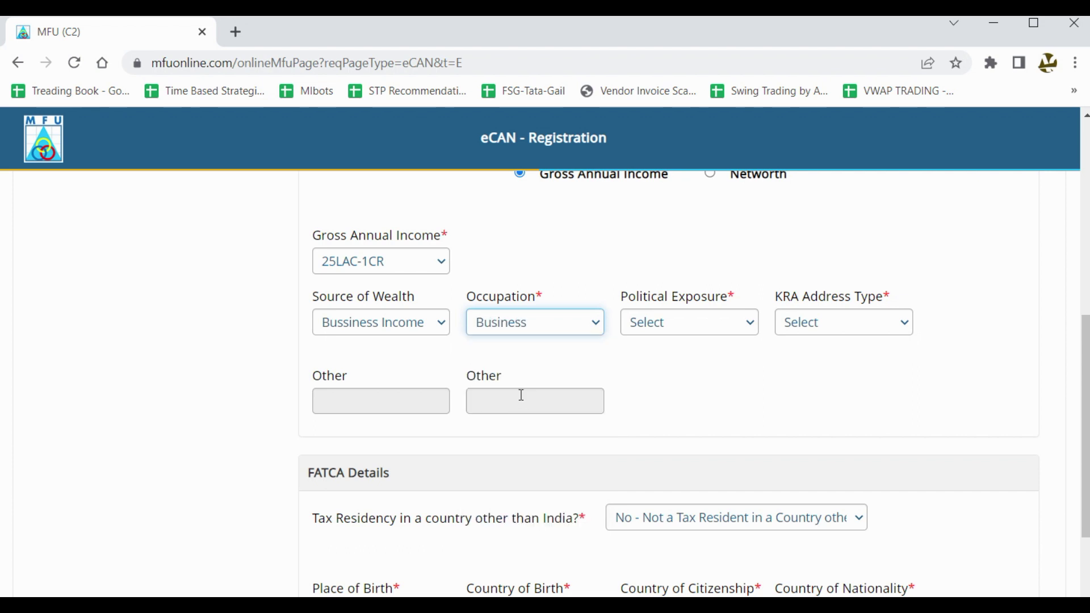
{"action": "left_click", "coordinate": [423, 326]}
{"action": "left_click", "coordinate": [399, 363]}
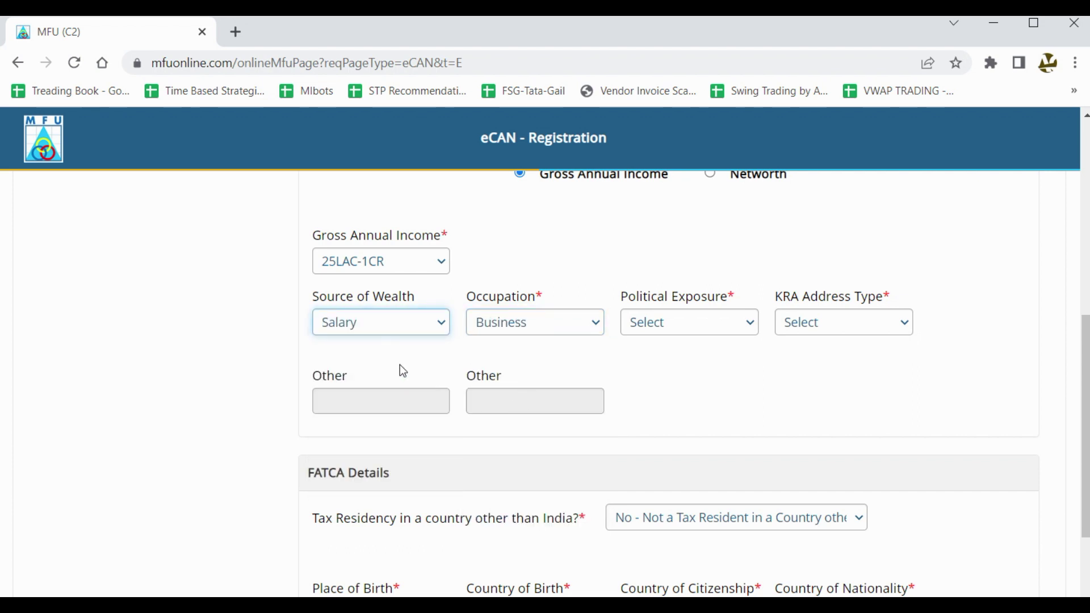
{"action": "left_click", "coordinate": [543, 331]}
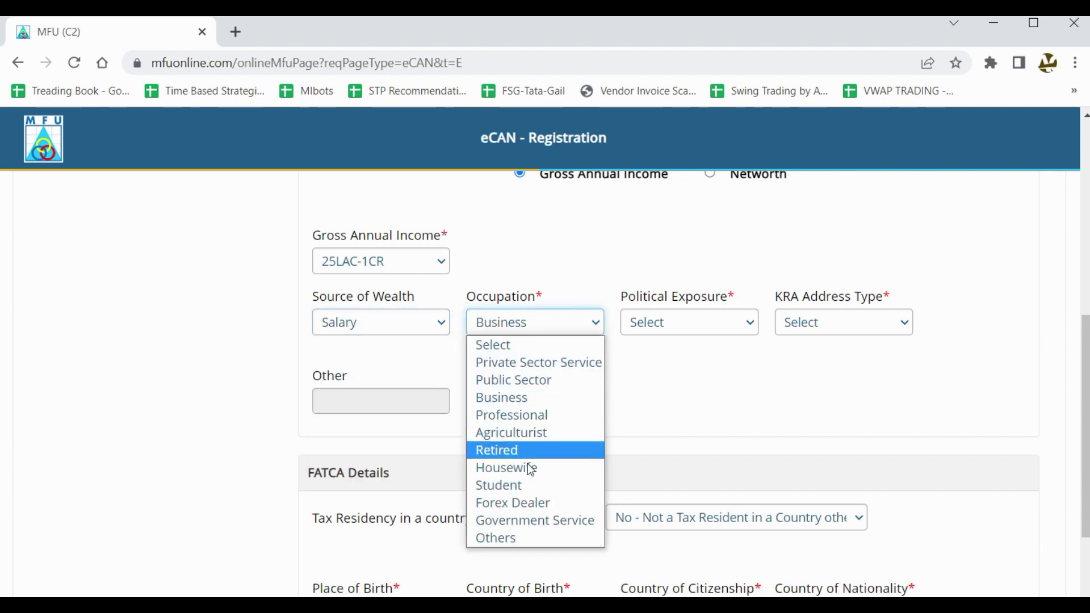
{"action": "left_click", "coordinate": [549, 375]}
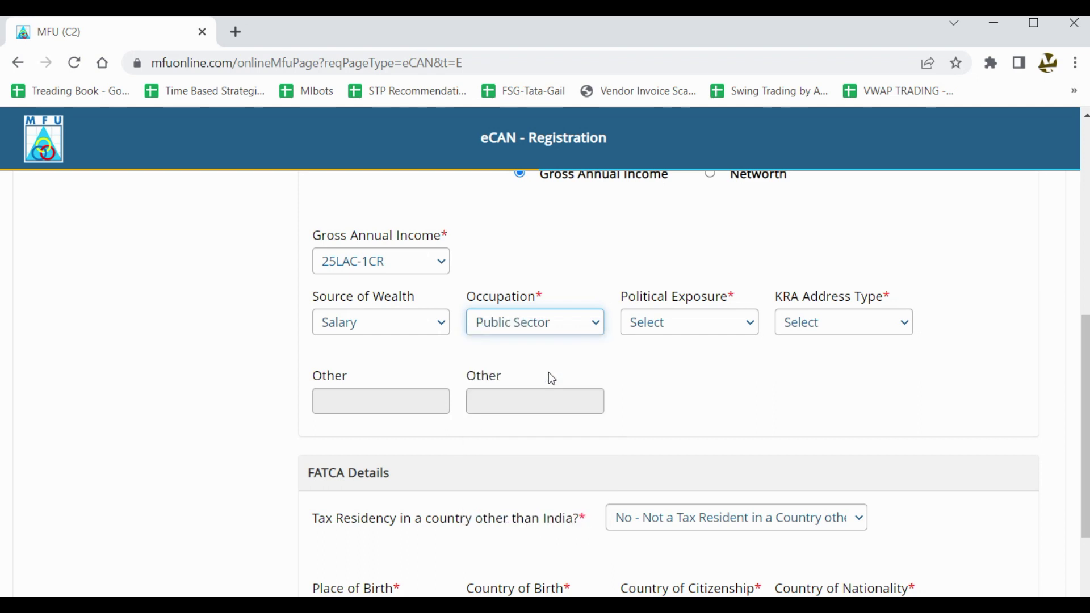
Set Political Exposure to Not Applicable and KRA Address Type to Residential.
{"action": "left_click", "coordinate": [670, 328]}
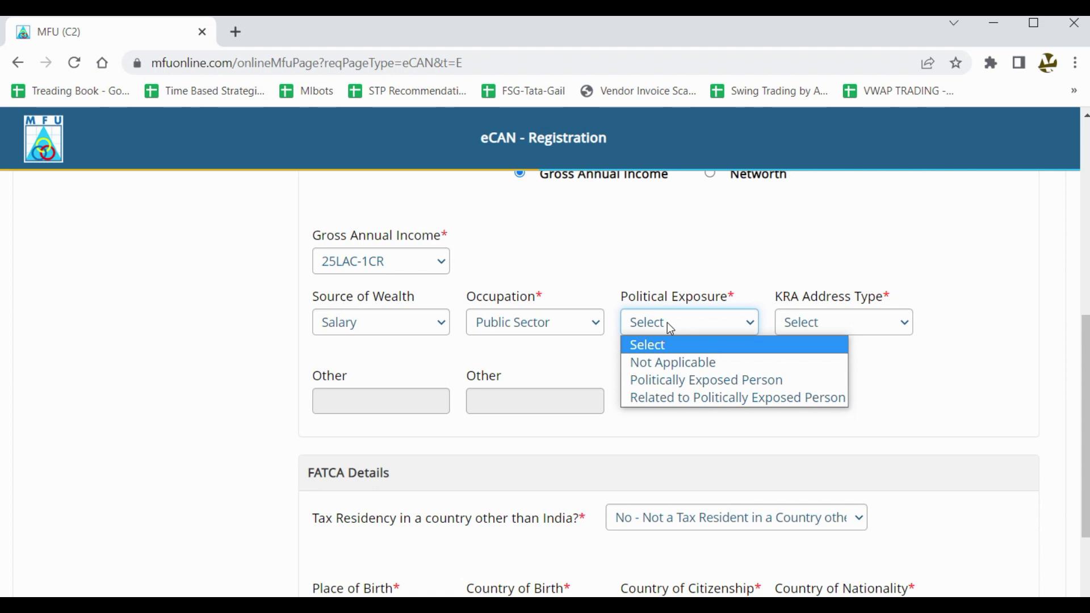
{"action": "left_click", "coordinate": [699, 367]}
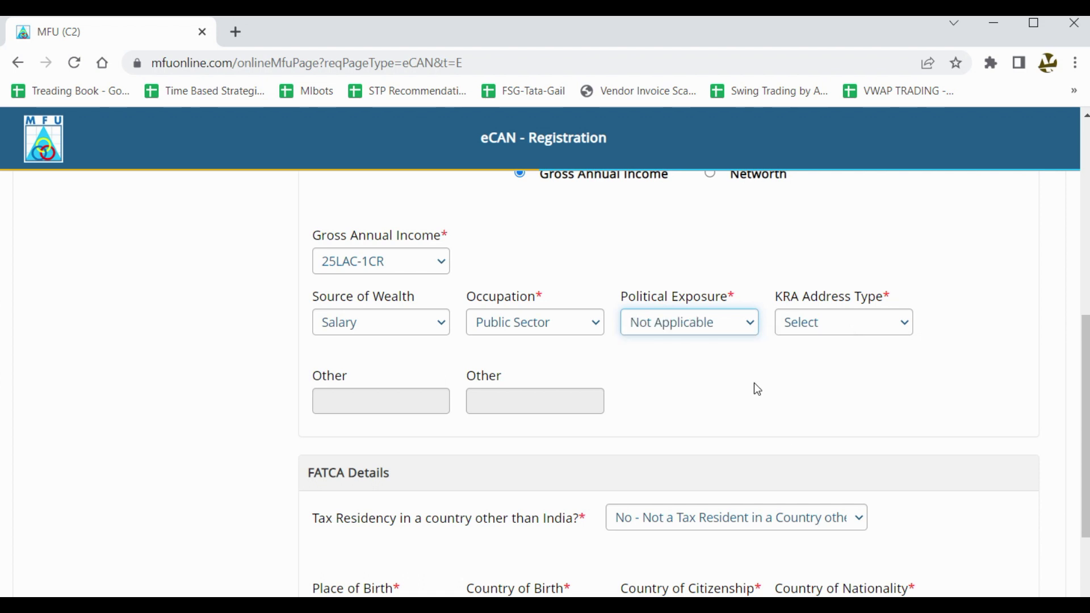
{"action": "left_click", "coordinate": [848, 328]}
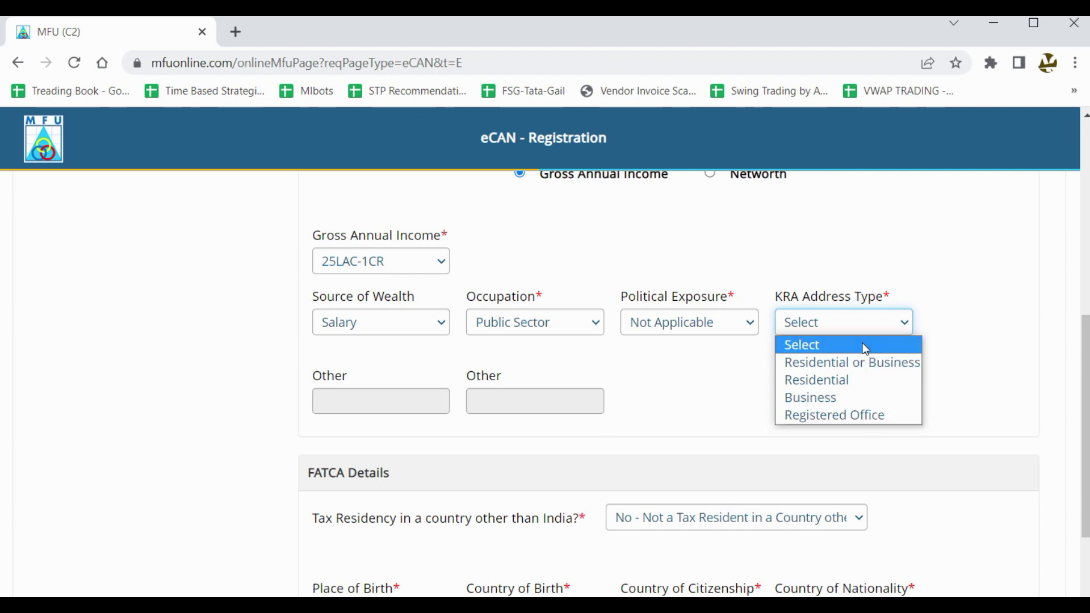
{"action": "left_click", "coordinate": [889, 390]}
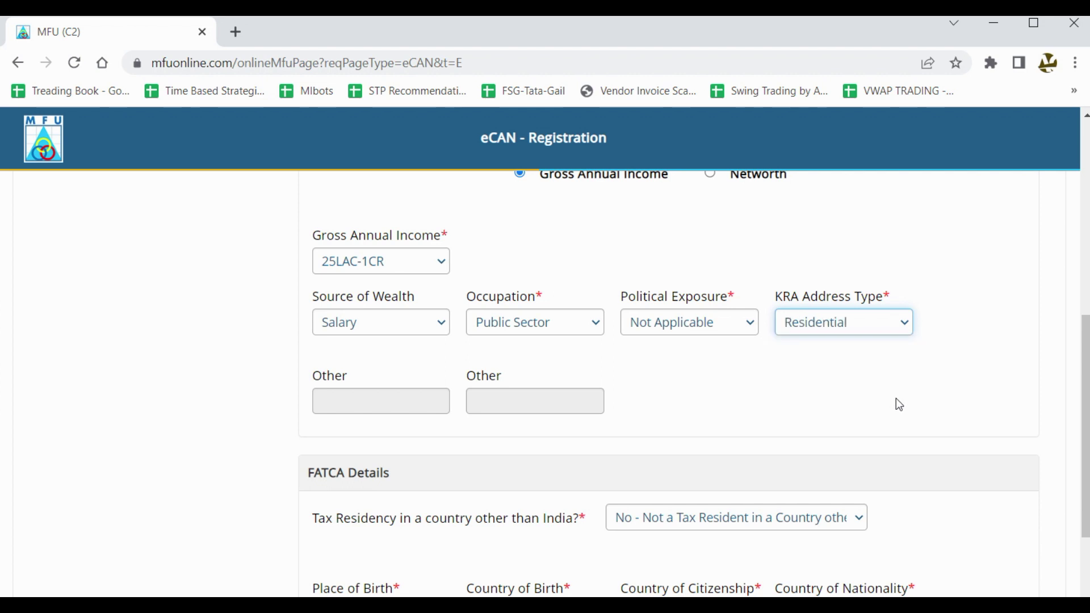
{"action": "scroll", "coordinate": [897, 403], "scroll_direction": "down", "scroll_amount": 2}
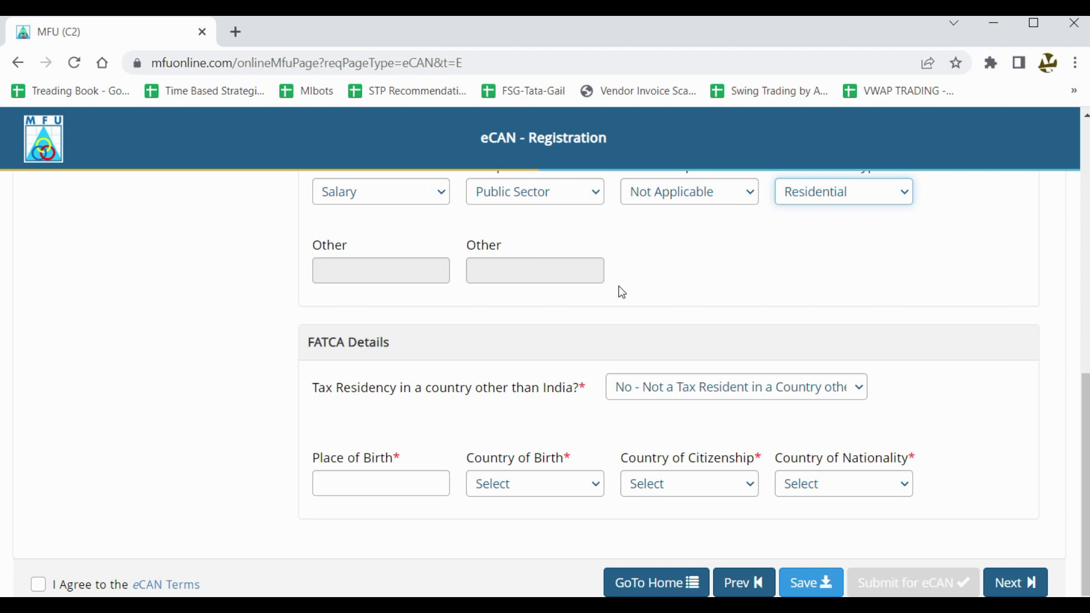
Set Source of Wealth and Occupation to Others to reveal their Other fields.
{"action": "left_click", "coordinate": [413, 264]}
{"action": "left_click", "coordinate": [550, 264]}
{"action": "scroll", "coordinate": [711, 291], "scroll_direction": "up", "scroll_amount": 3}
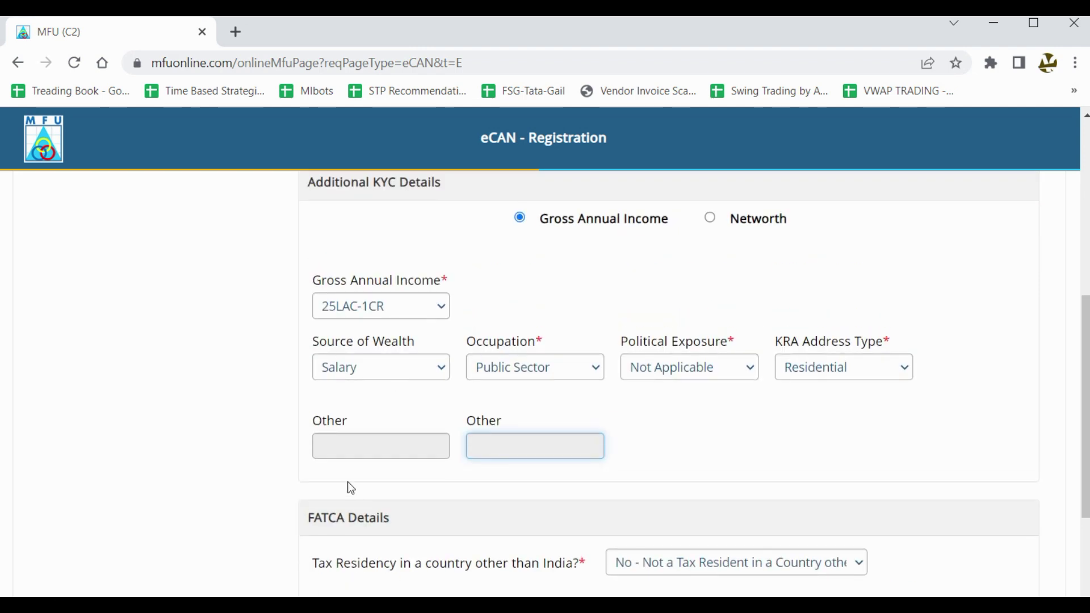
{"action": "left_click", "coordinate": [408, 363]}
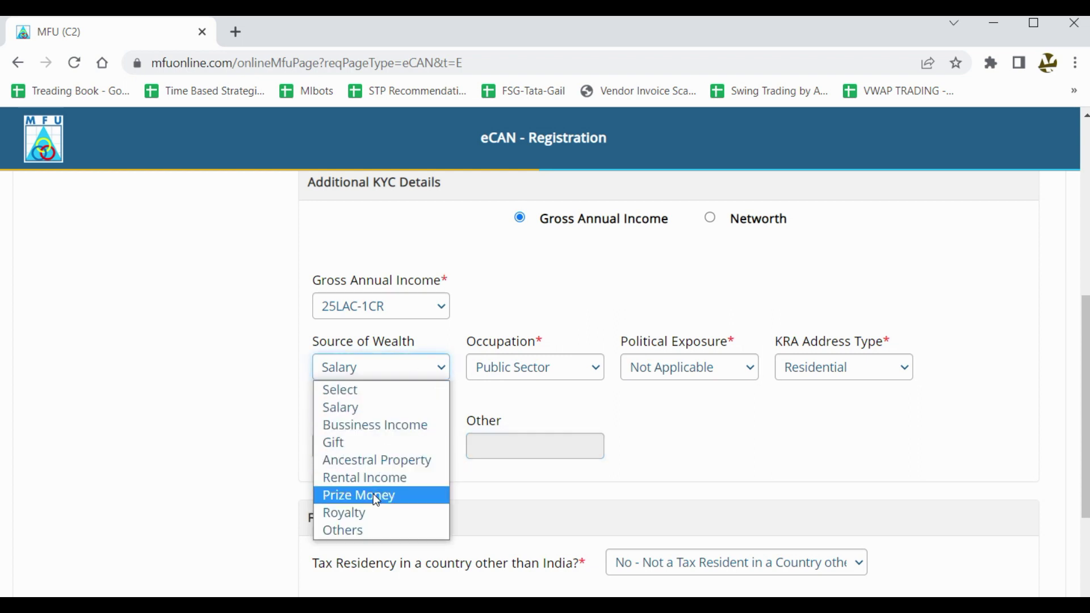
{"action": "left_click", "coordinate": [379, 529]}
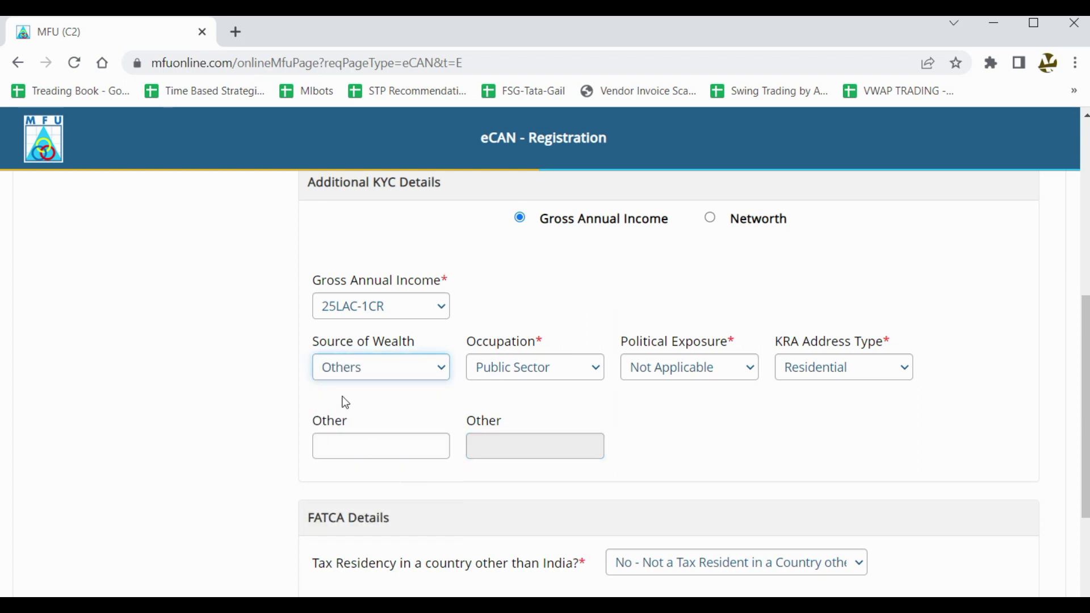
{"action": "left_click", "coordinate": [358, 442]}
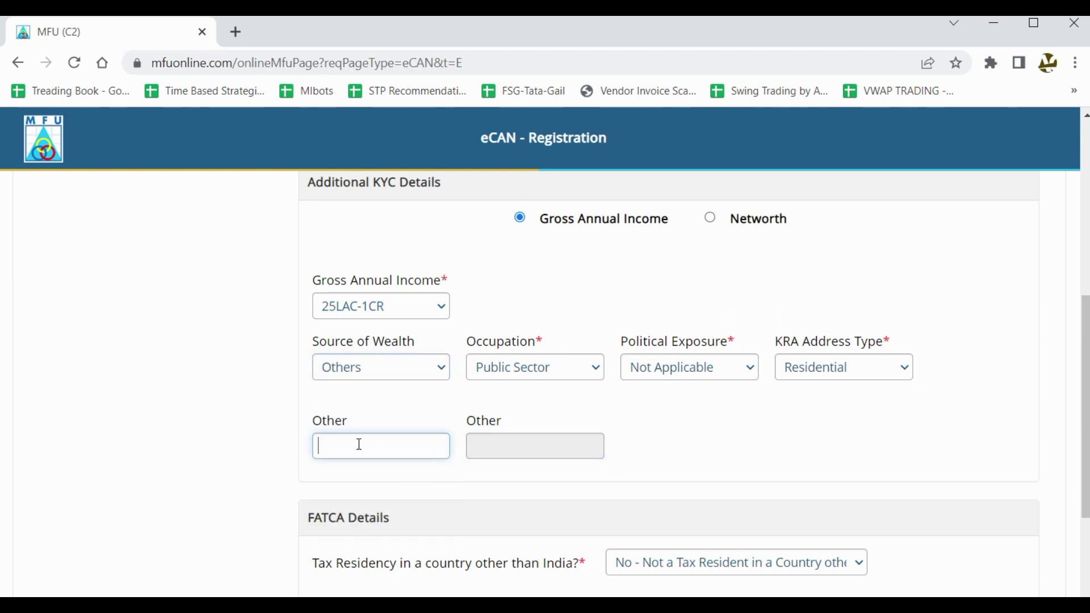
{"action": "left_click", "coordinate": [574, 366]}
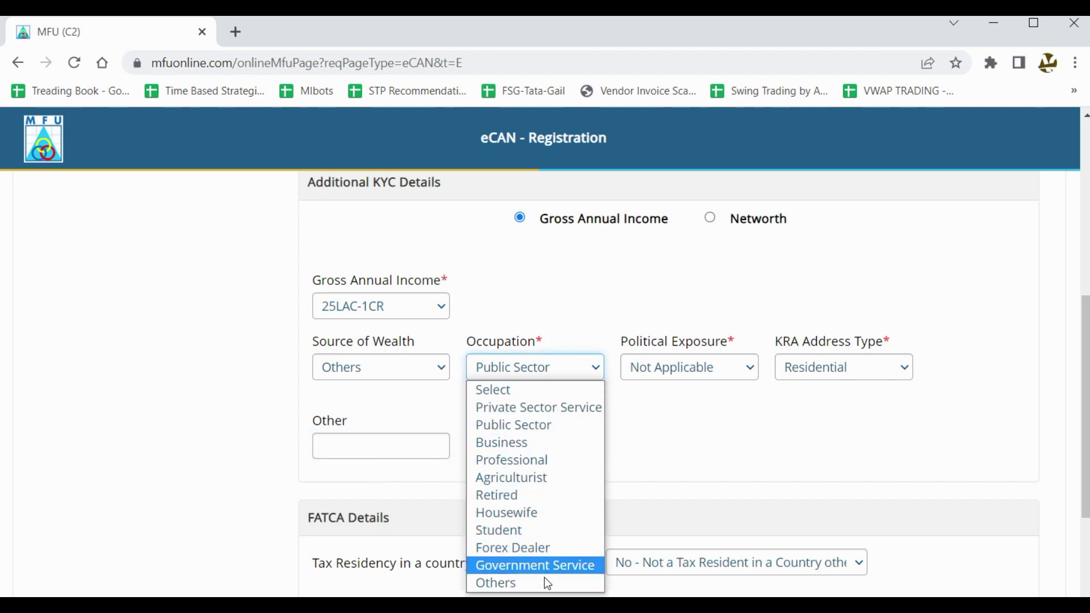
{"action": "left_click", "coordinate": [545, 581]}
{"action": "left_click", "coordinate": [526, 447]}
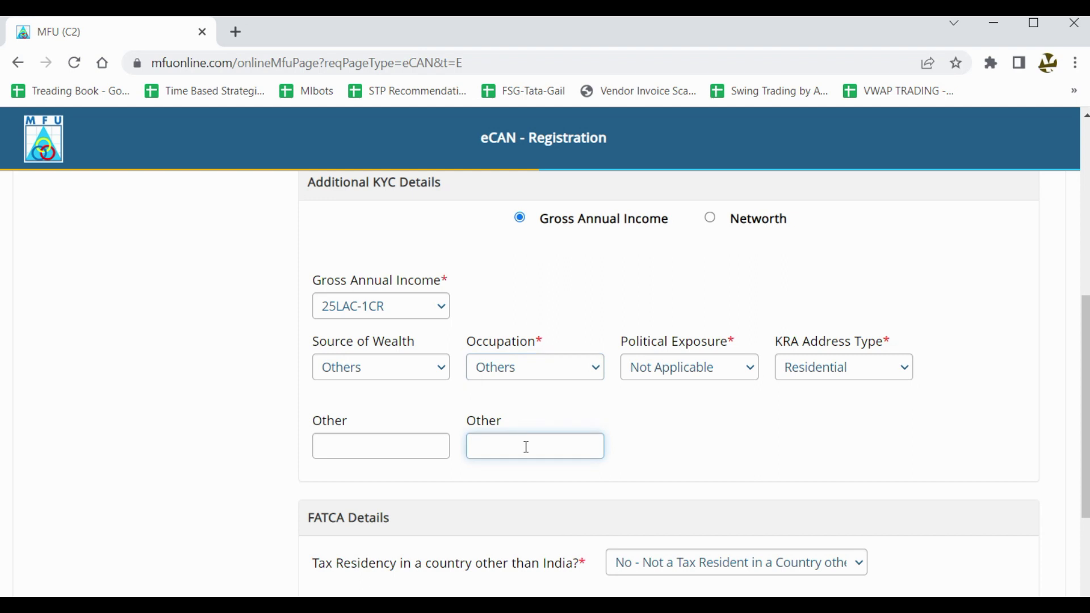
Restore Source of Wealth to Salary and set Occupation to Private Sector Service.
{"action": "left_click", "coordinate": [417, 368]}
{"action": "left_click", "coordinate": [360, 406]}
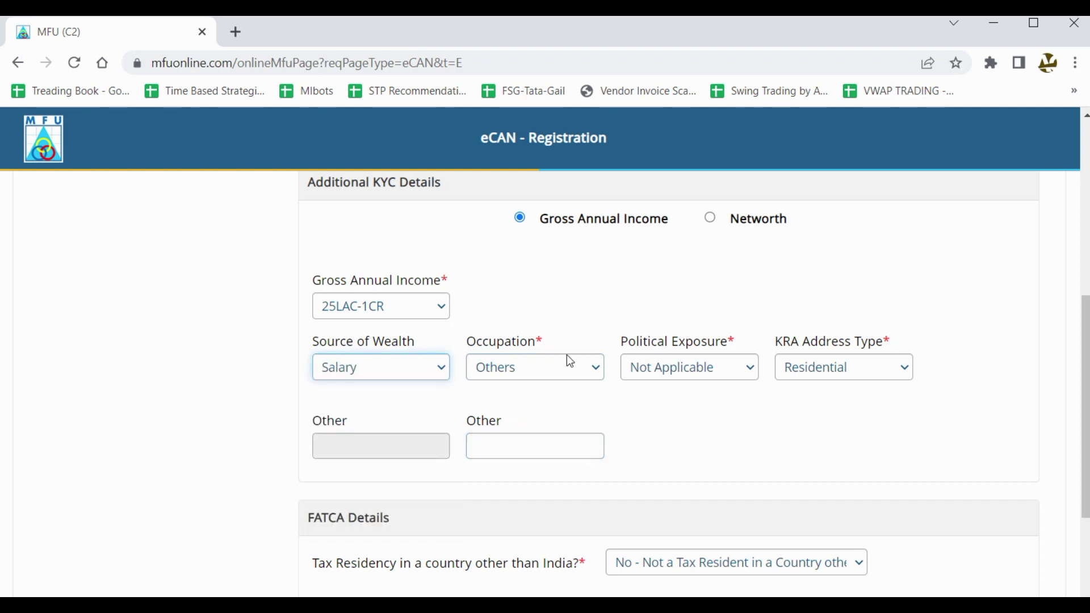
{"action": "left_click", "coordinate": [567, 369]}
{"action": "left_click", "coordinate": [528, 407]}
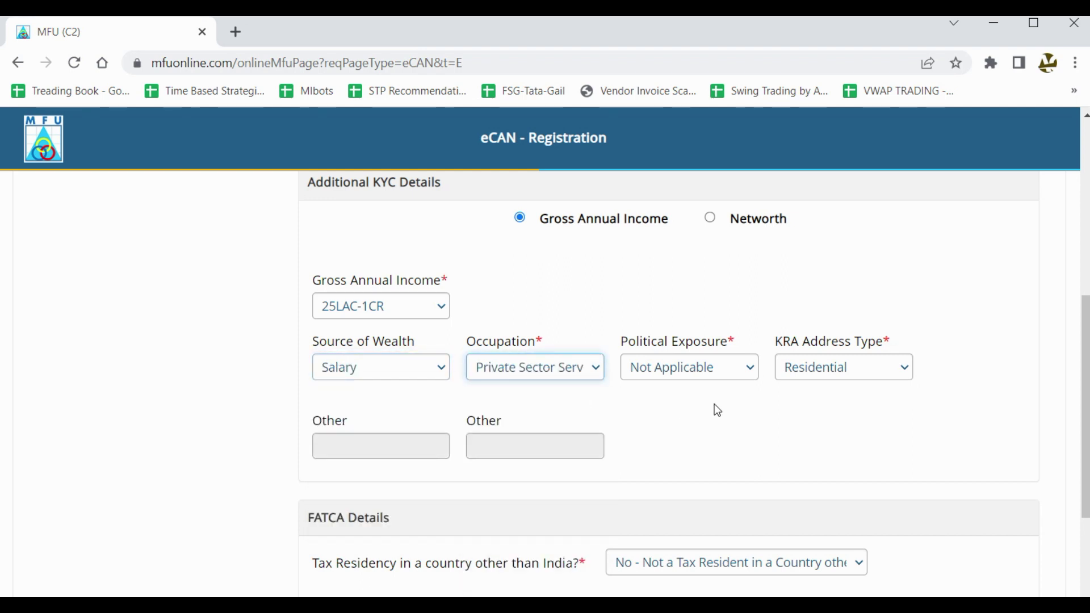
{"action": "scroll", "coordinate": [721, 412], "scroll_direction": "down", "scroll_amount": 3}
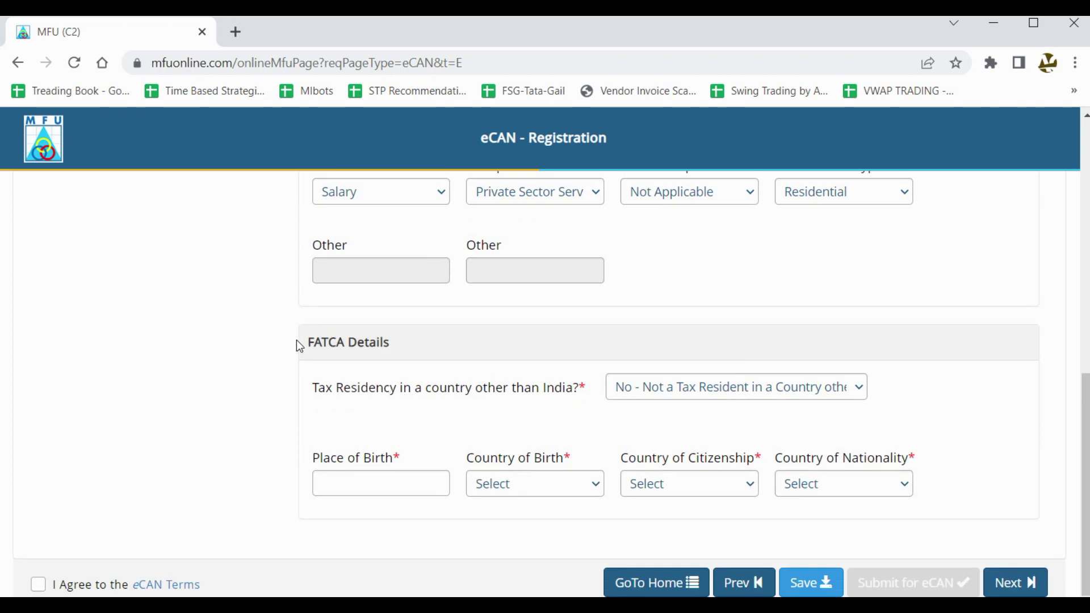
{"action": "left_click_drag", "start_coordinate": [309, 350], "coordinate": [401, 333]}
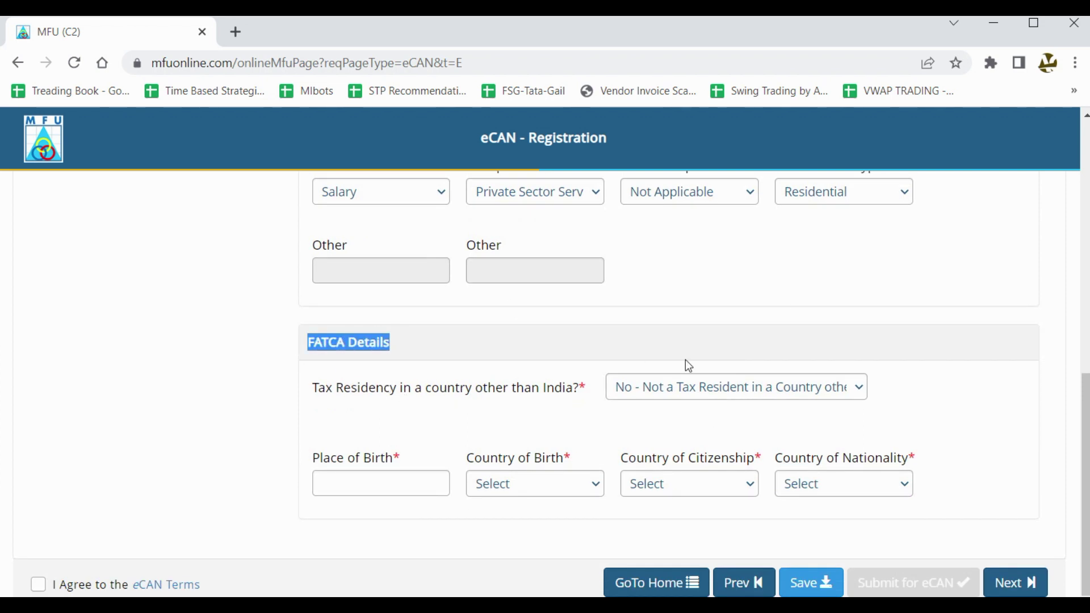
{"action": "left_click", "coordinate": [660, 392]}
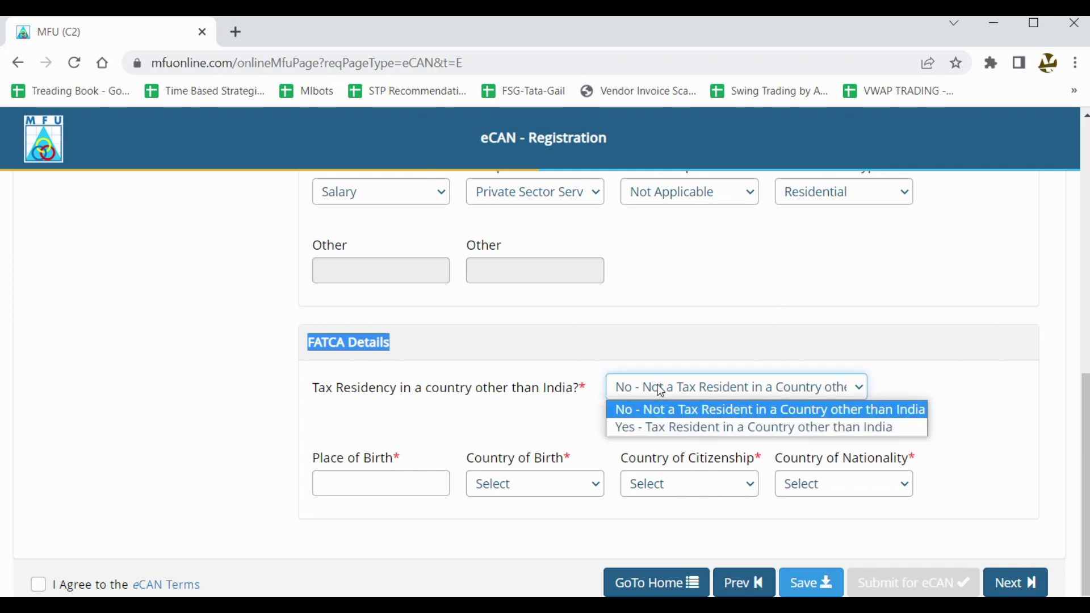
{"action": "left_click", "coordinate": [681, 385]}
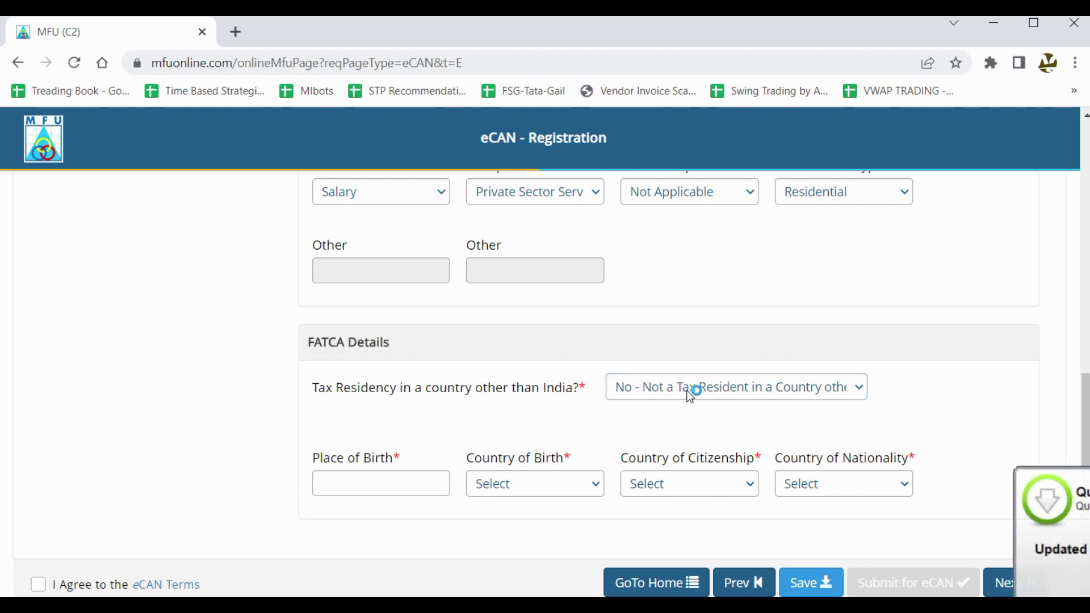
{"action": "left_click", "coordinate": [396, 477]}
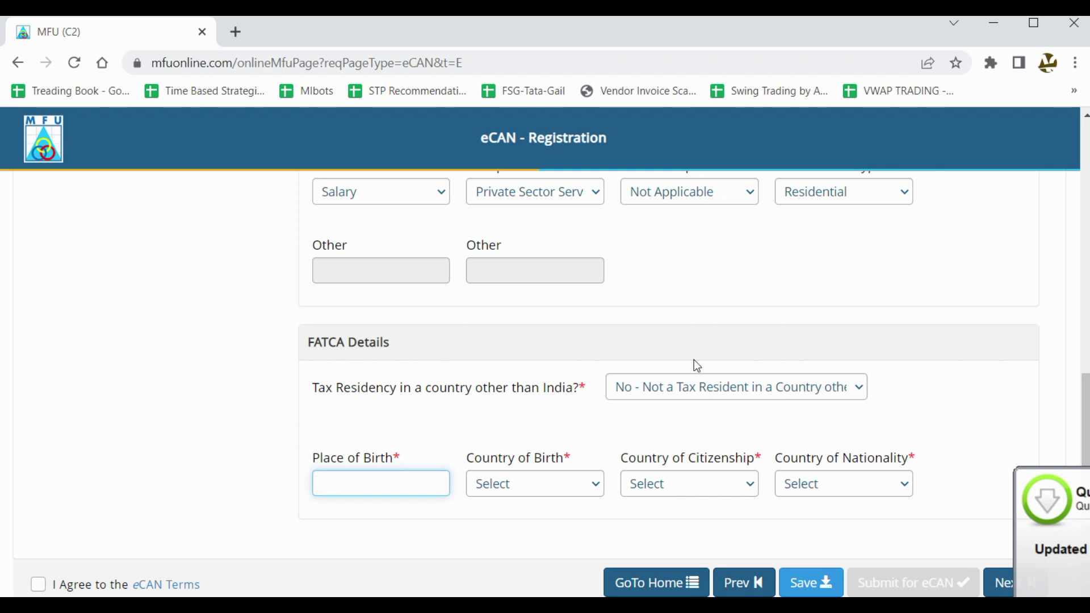
{"action": "left_click", "coordinate": [543, 495]}
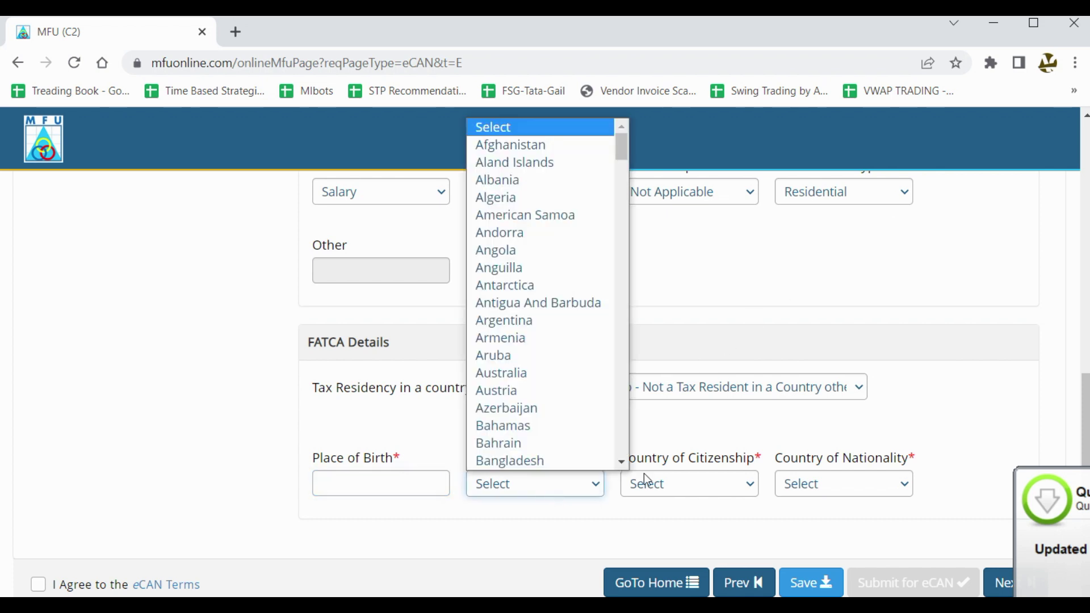
{"action": "left_click", "coordinate": [693, 490]}
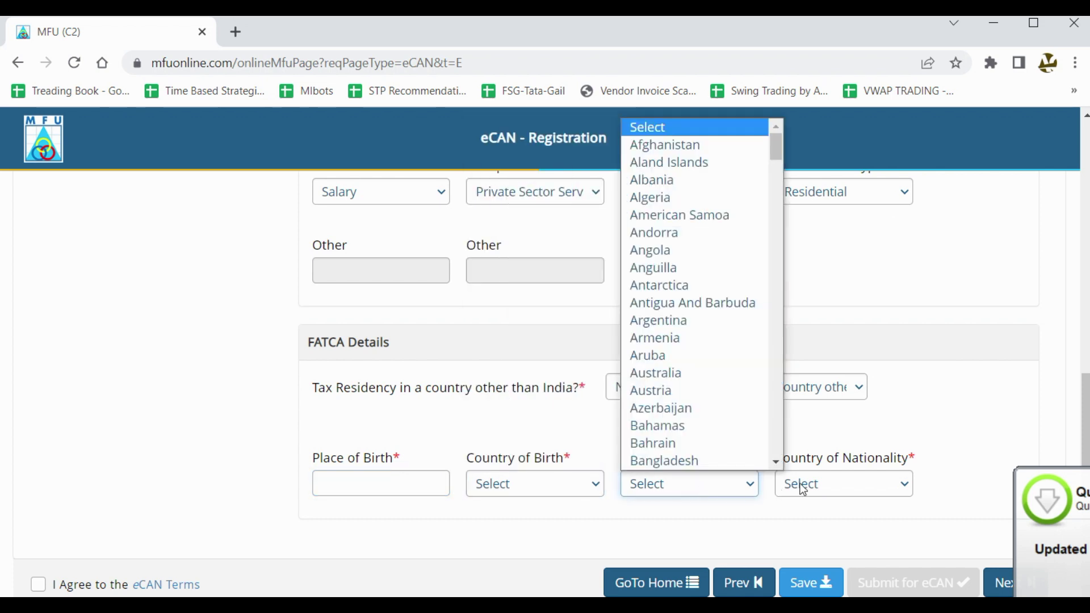
{"action": "left_click", "coordinate": [819, 482]}
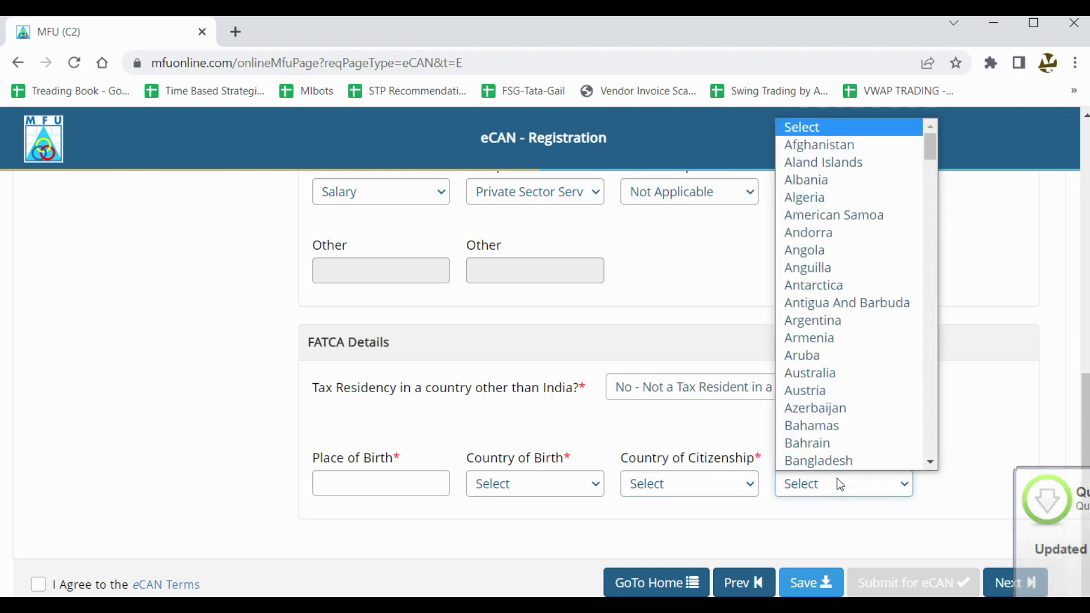
{"action": "left_click", "coordinate": [955, 421]}
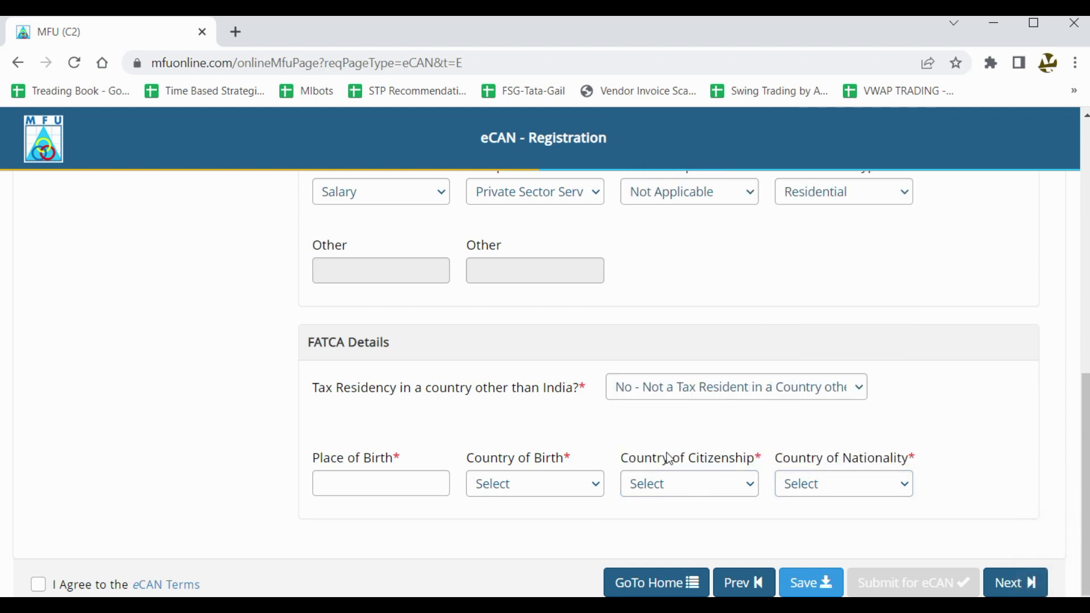
{"action": "left_click", "coordinate": [530, 493]}
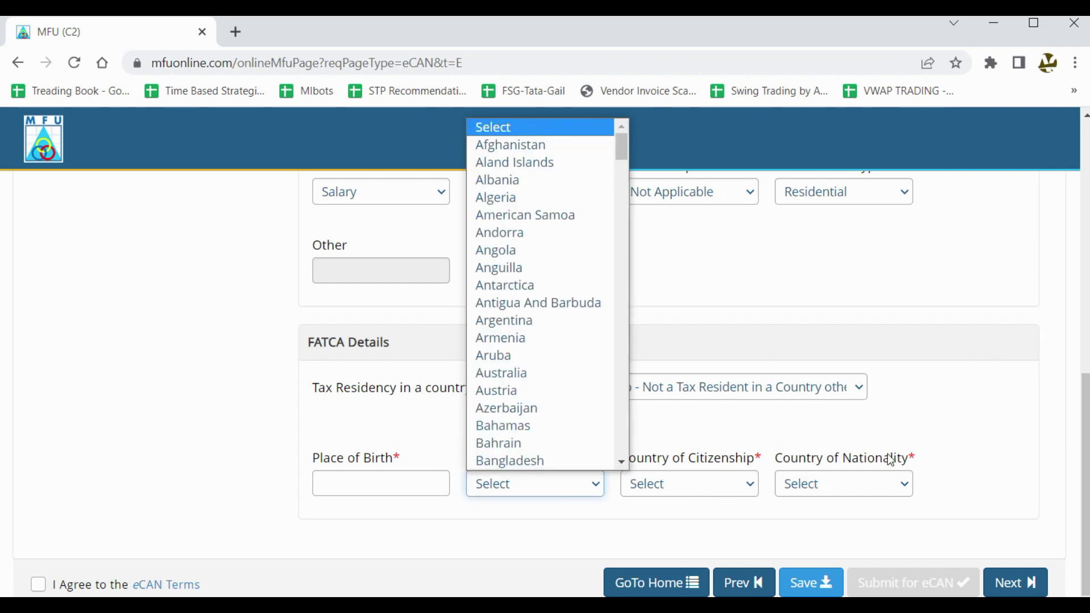
{"action": "left_click", "coordinate": [965, 409]}
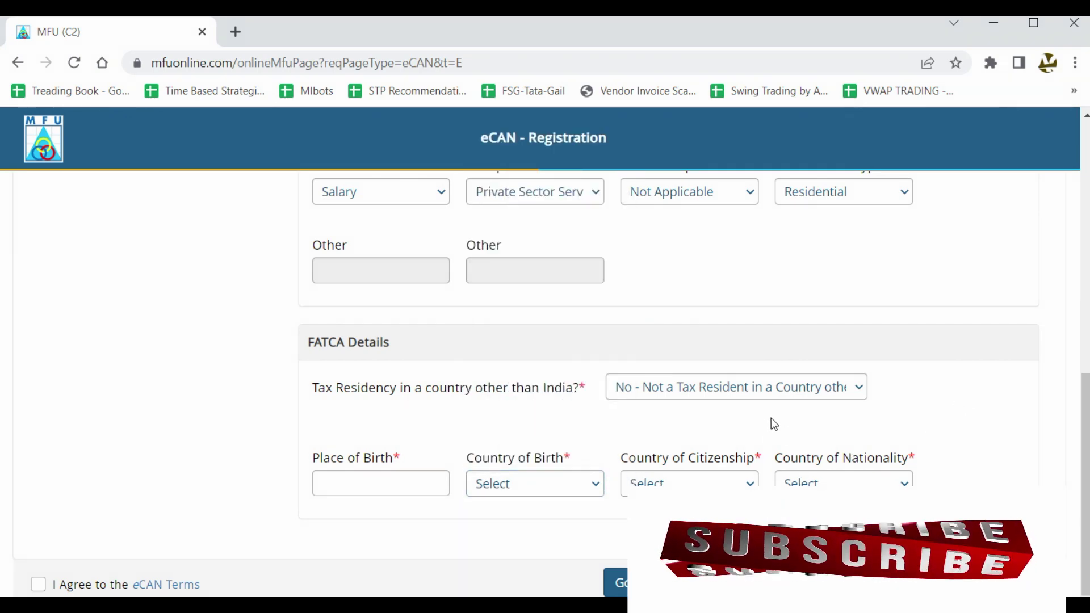
{"action": "scroll", "coordinate": [771, 418], "scroll_direction": "up", "scroll_amount": 5}
{"action": "scroll", "coordinate": [738, 457], "scroll_direction": "down", "scroll_amount": 3}
{"action": "scroll", "coordinate": [732, 466], "scroll_direction": "up", "scroll_amount": 6}
{"action": "scroll", "coordinate": [795, 477], "scroll_direction": "down", "scroll_amount": 8}
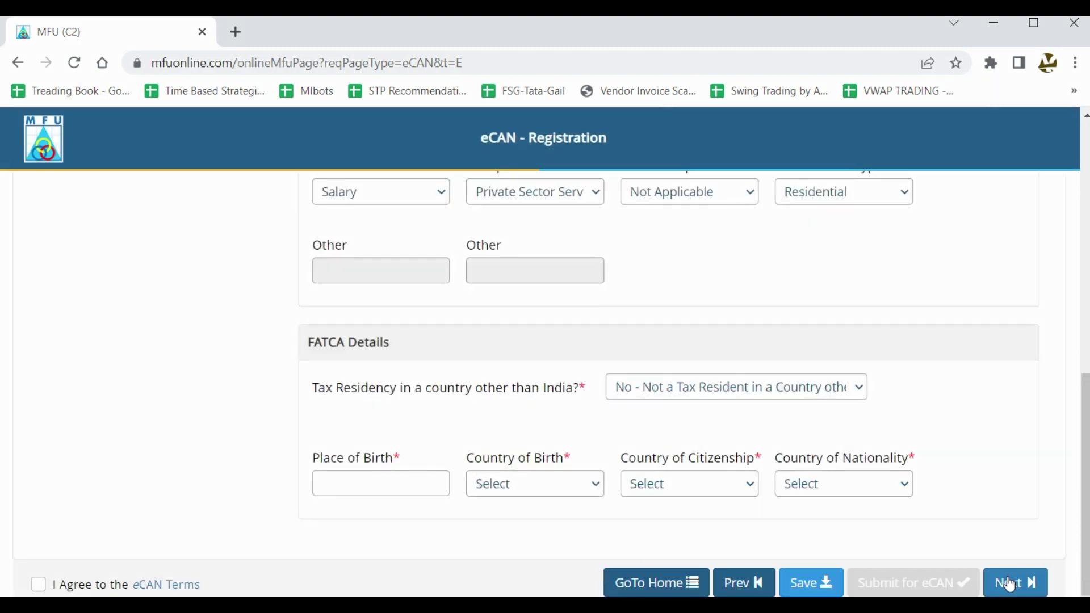
{"action": "scroll", "coordinate": [749, 517], "scroll_direction": "up", "scroll_amount": 6}
Go to the Bank Accounts page and annotate the Bank A/c No and Re-Enter Bank A/c No fields.
{"action": "scroll", "coordinate": [733, 500], "scroll_direction": "up", "scroll_amount": 4}
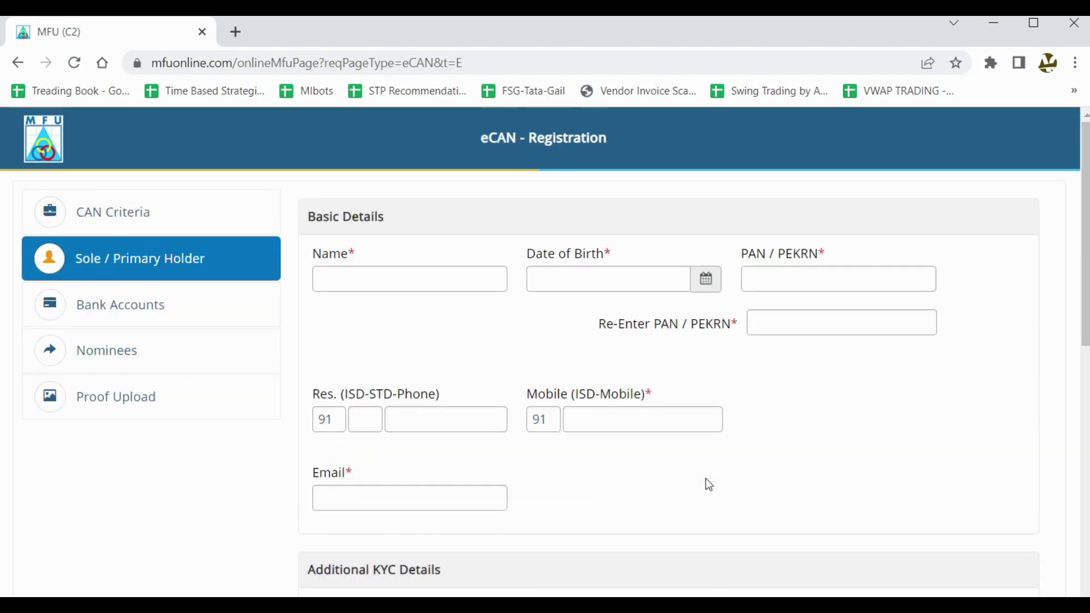
{"action": "left_click", "coordinate": [160, 309]}
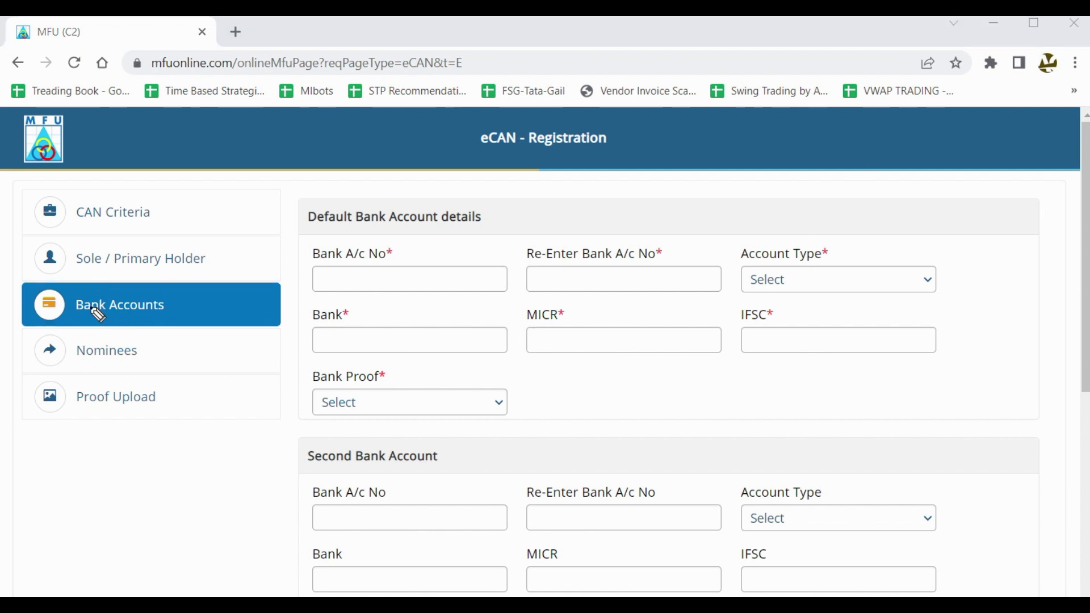
{"action": "mouse_move", "coordinate": [152, 295]}
{"action": "left_mouse_down"}
{"action": "mouse_move", "coordinate": [93, 346]}
{"action": "mouse_move", "coordinate": [86, 281]}
{"action": "left_mouse_up"}
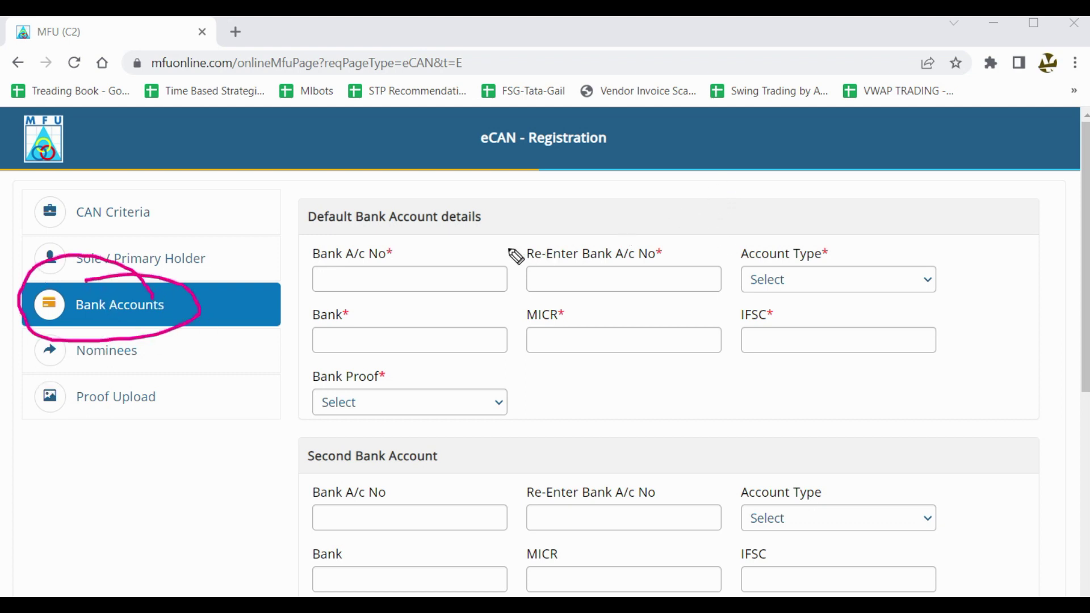
{"action": "left_click_drag", "start_coordinate": [402, 275], "coordinate": [441, 260]}
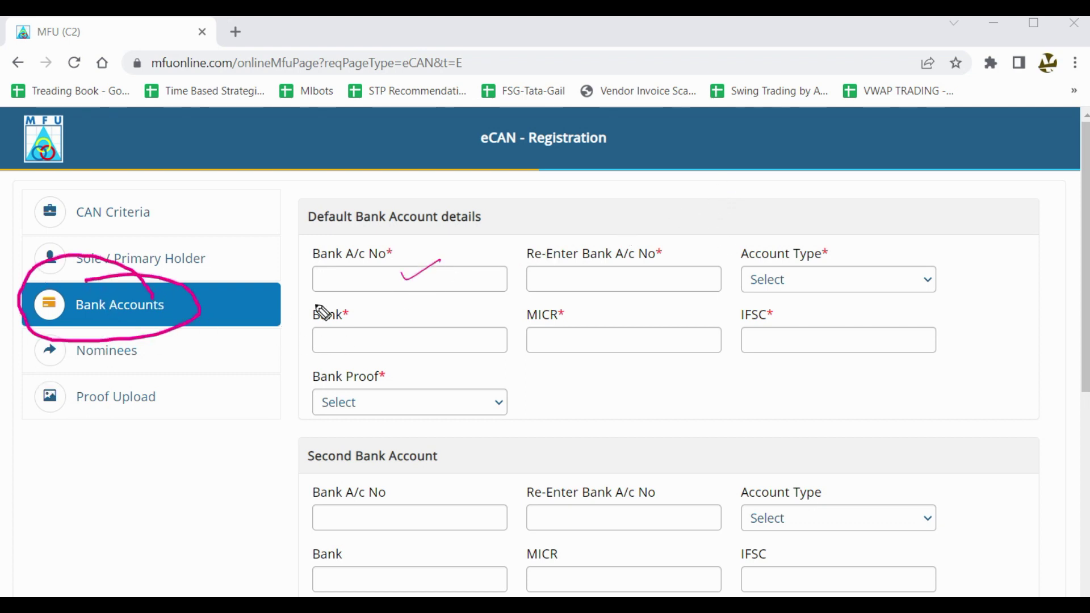
{"action": "left_click_drag", "start_coordinate": [332, 279], "coordinate": [371, 277]}
{"action": "mouse_move", "coordinate": [535, 279]}
{"action": "left_mouse_down"}
{"action": "mouse_move", "coordinate": [611, 283]}
{"action": "mouse_move", "coordinate": [640, 254]}
{"action": "left_mouse_up"}
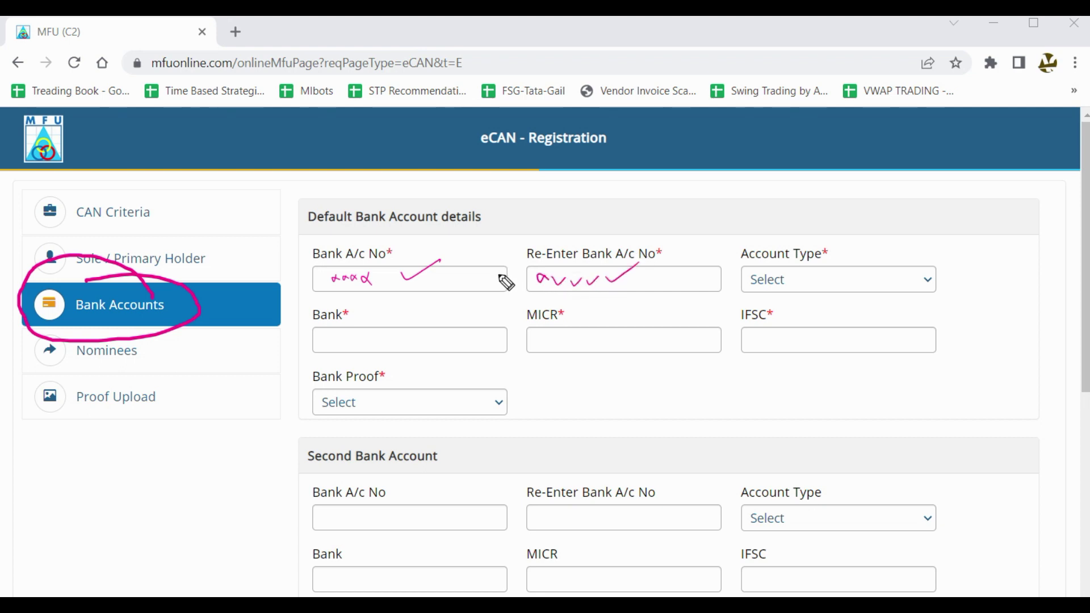
{"action": "left_click_drag", "start_coordinate": [491, 284], "coordinate": [547, 271]}
Set the default account's Account Type to Savings Account and clear the annotations.
{"action": "left_click", "coordinate": [904, 277]}
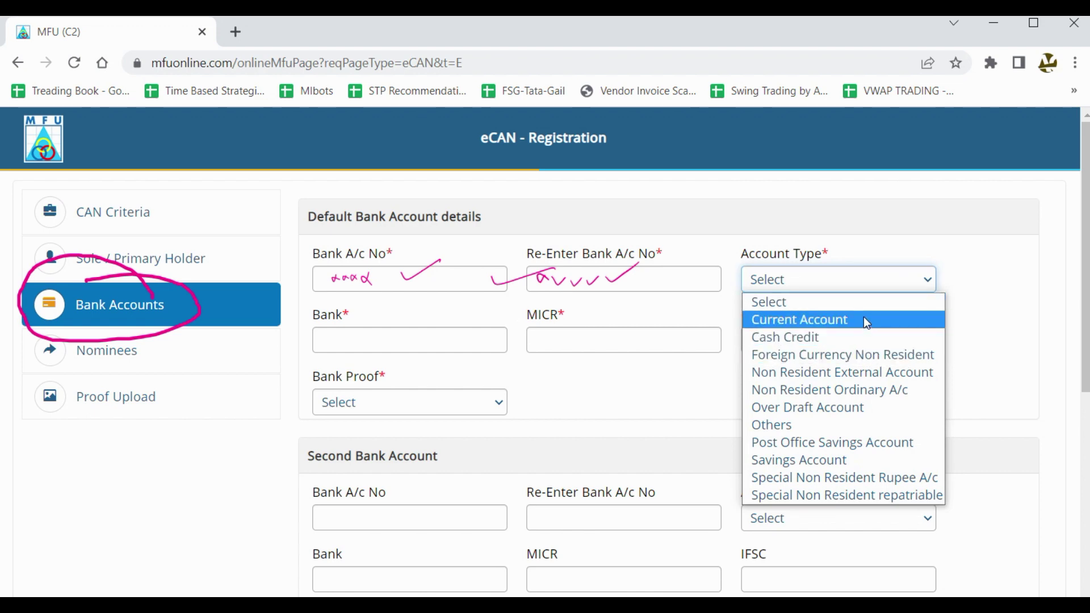
{"action": "left_click", "coordinate": [900, 464]}
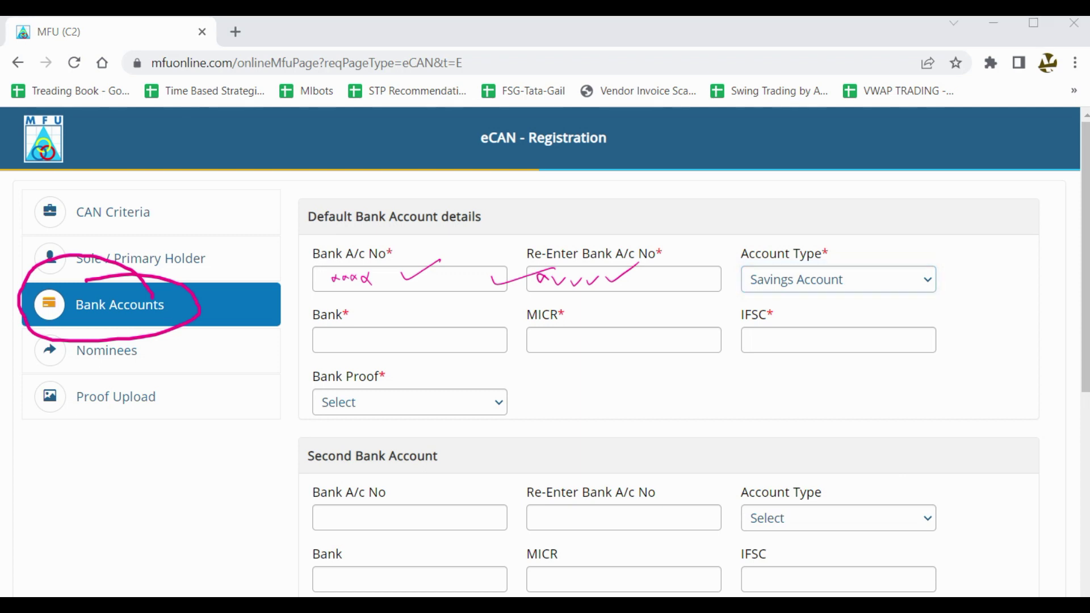
{"action": "key", "text": "Escape"}
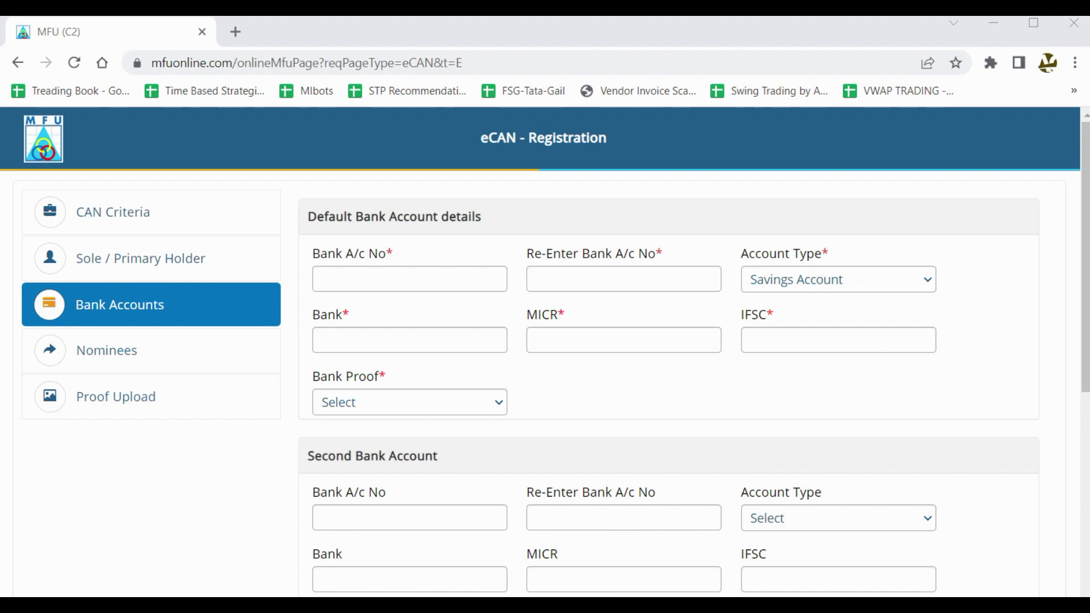
Mark the Bank, MICR and IFSC fields as required with pen ticks.
{"action": "mouse_move", "coordinate": [364, 339]}
{"action": "left_mouse_down"}
{"action": "mouse_move", "coordinate": [378, 347]}
{"action": "mouse_move", "coordinate": [418, 335]}
{"action": "left_mouse_up"}
{"action": "left_click_drag", "start_coordinate": [559, 336], "coordinate": [621, 333]}
{"action": "left_click_drag", "start_coordinate": [764, 338], "coordinate": [813, 334]}
{"action": "scroll", "coordinate": [501, 392], "scroll_direction": "down", "scroll_amount": 3}
{"action": "scroll", "coordinate": [504, 381], "scroll_direction": "up", "scroll_amount": 2}
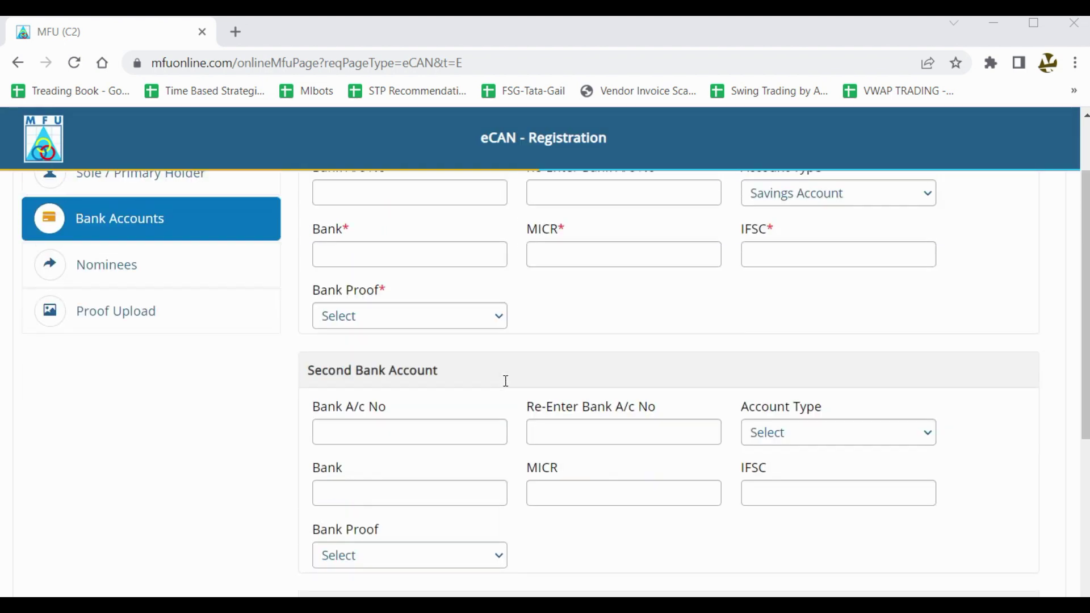
Try Bank Letter, Cheque Copy and Latest Bank Passbook, settling on Latest Bank Account Statement as bank proof.
{"action": "left_click", "coordinate": [494, 326]}
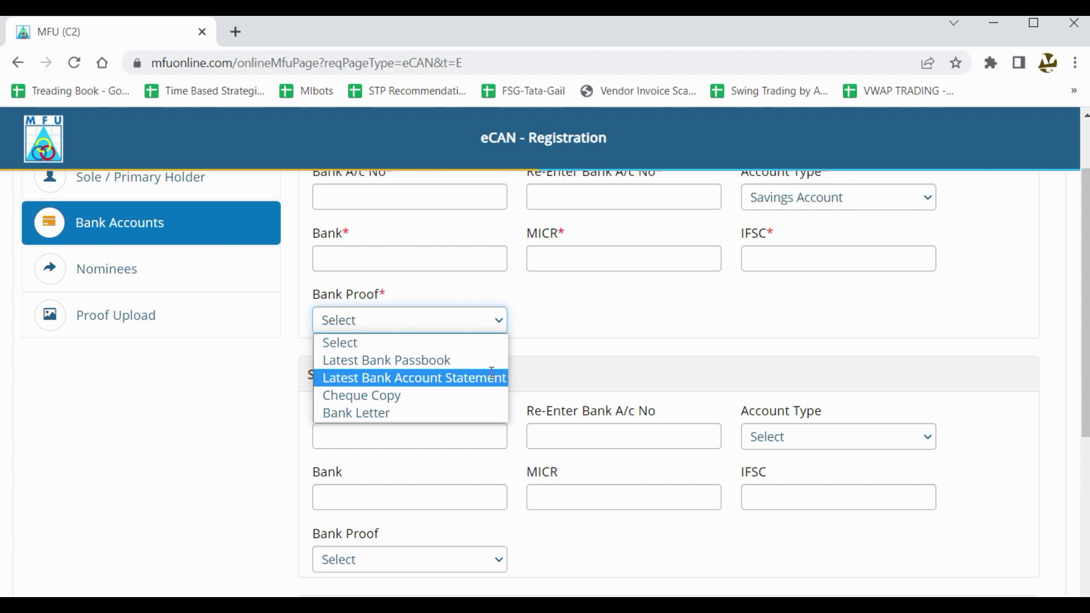
{"action": "key", "text": "Down"}
{"action": "key", "text": "Down"}
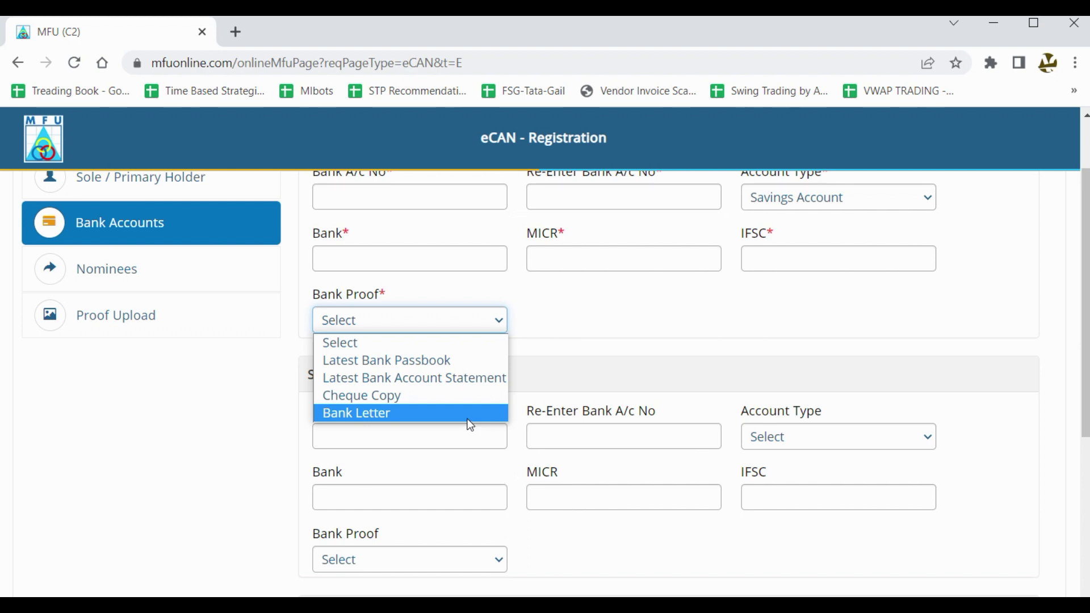
{"action": "left_click", "coordinate": [468, 419]}
{"action": "left_click", "coordinate": [434, 324]}
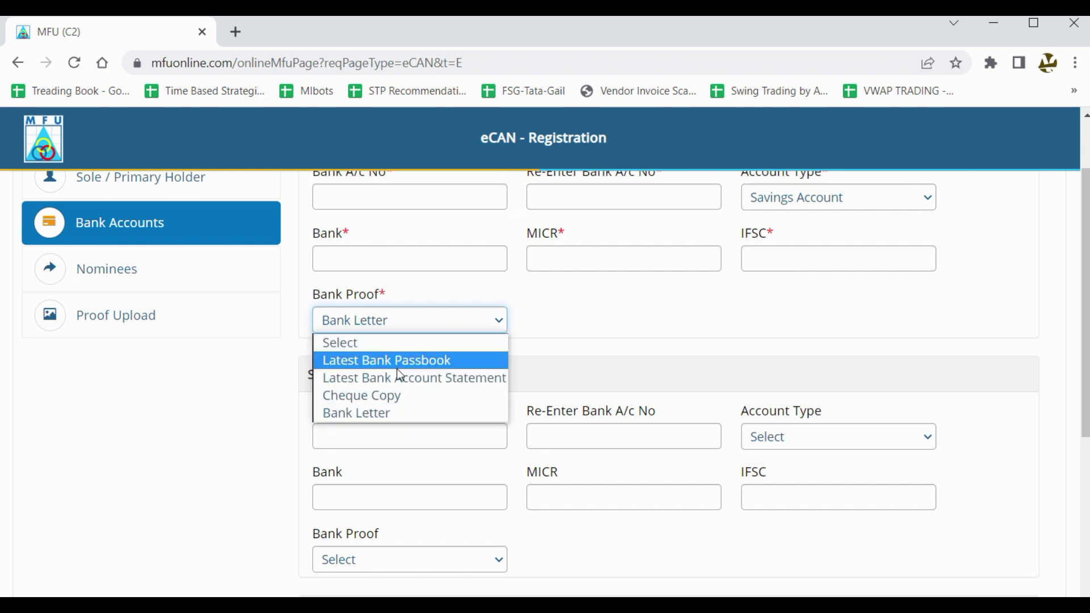
{"action": "left_click", "coordinate": [397, 396]}
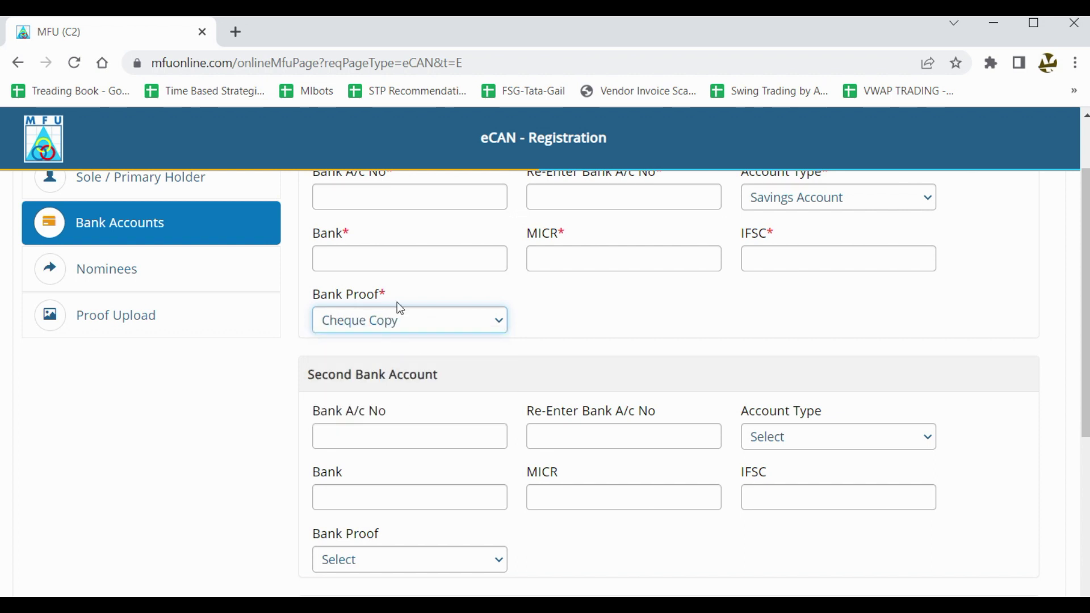
{"action": "left_click", "coordinate": [454, 330]}
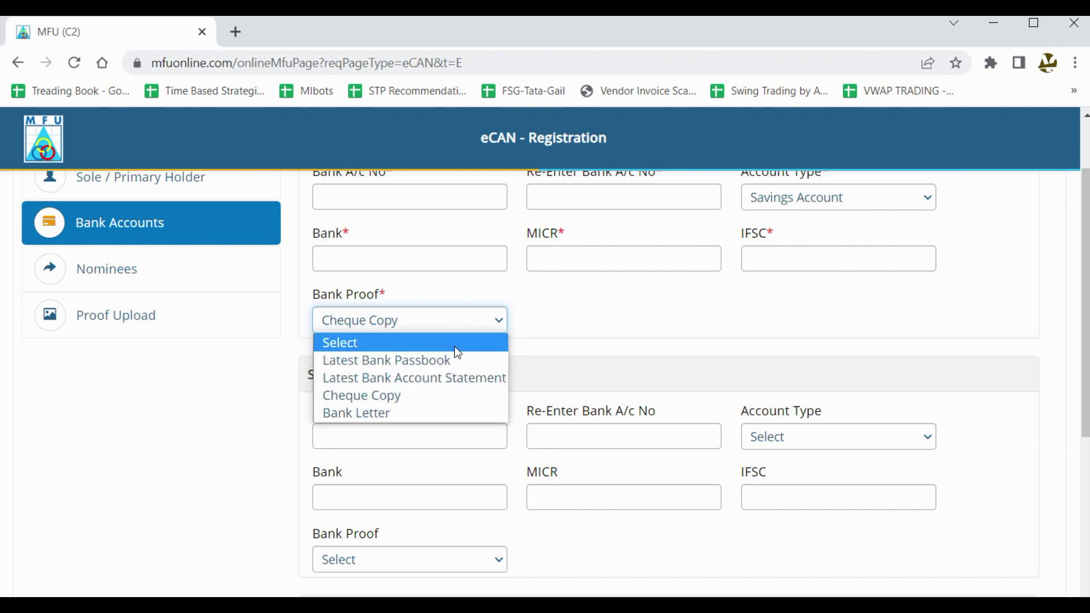
{"action": "left_click", "coordinate": [452, 362]}
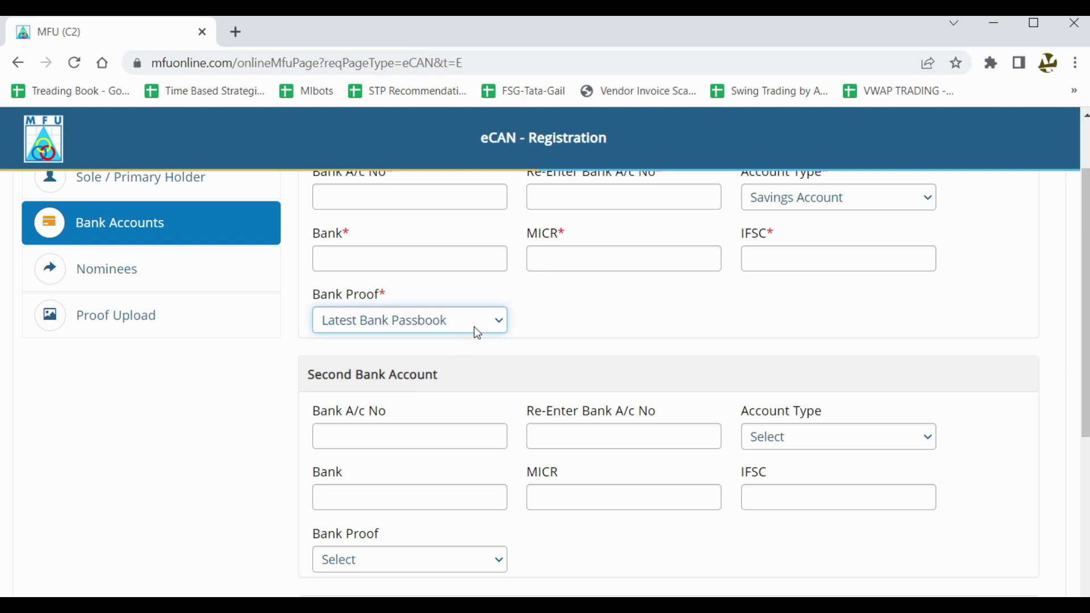
{"action": "left_click", "coordinate": [475, 326]}
{"action": "left_click", "coordinate": [473, 378]}
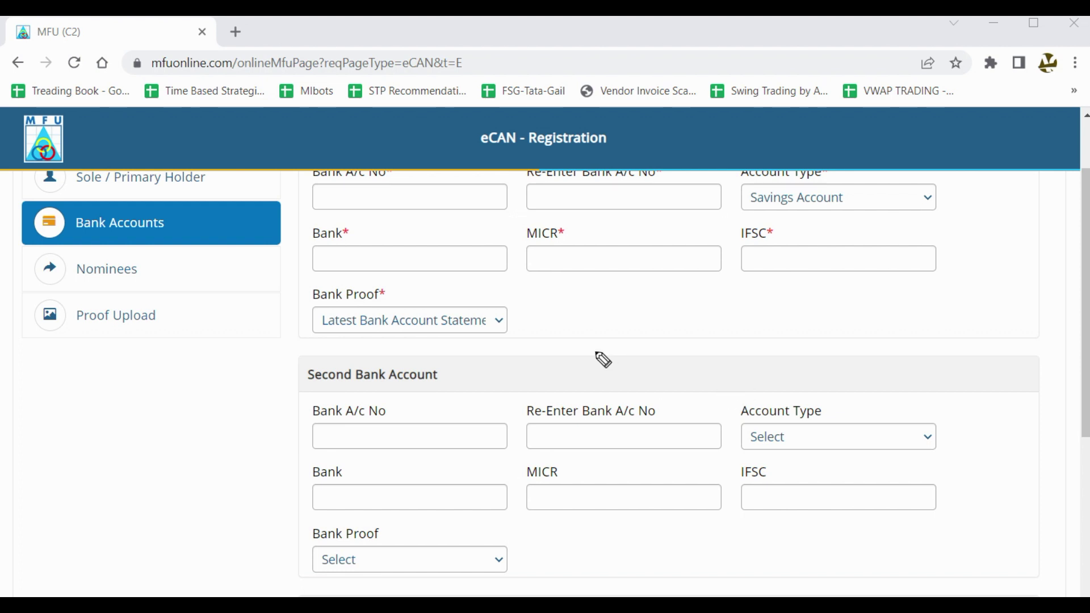
Sketch a sample statement line and handwritten notes beside the bank proof, then erase them.
{"action": "mouse_move", "coordinate": [613, 302]}
{"action": "left_mouse_down"}
{"action": "mouse_move", "coordinate": [596, 323]}
{"action": "mouse_move", "coordinate": [859, 305]}
{"action": "mouse_move", "coordinate": [774, 287]}
{"action": "mouse_move", "coordinate": [820, 290]}
{"action": "left_mouse_up"}
{"action": "left_click_drag", "start_coordinate": [683, 344], "coordinate": [902, 309]}
{"action": "left_click_drag", "start_coordinate": [679, 296], "coordinate": [877, 316]}
{"action": "mouse_move", "coordinate": [938, 272]}
{"action": "left_mouse_down"}
{"action": "mouse_move", "coordinate": [951, 277]}
{"action": "mouse_move", "coordinate": [999, 256]}
{"action": "left_mouse_up"}
{"action": "left_click_drag", "start_coordinate": [976, 287], "coordinate": [949, 296]}
{"action": "mouse_move", "coordinate": [829, 278]}
{"action": "left_mouse_down"}
{"action": "mouse_move", "coordinate": [763, 340]}
{"action": "mouse_move", "coordinate": [794, 265]}
{"action": "left_mouse_up"}
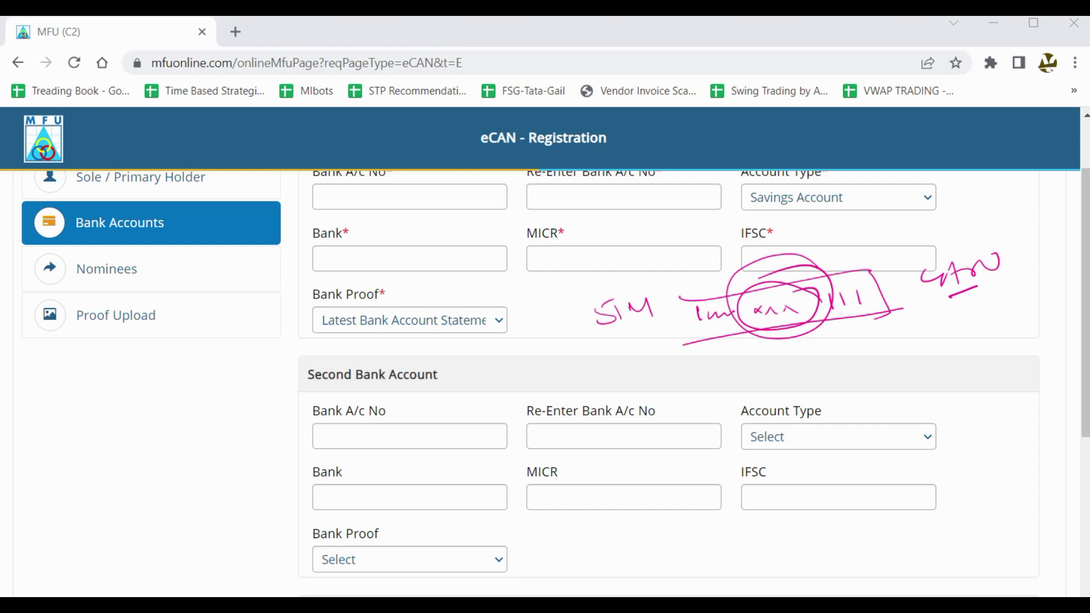
{"action": "key", "text": "e"}
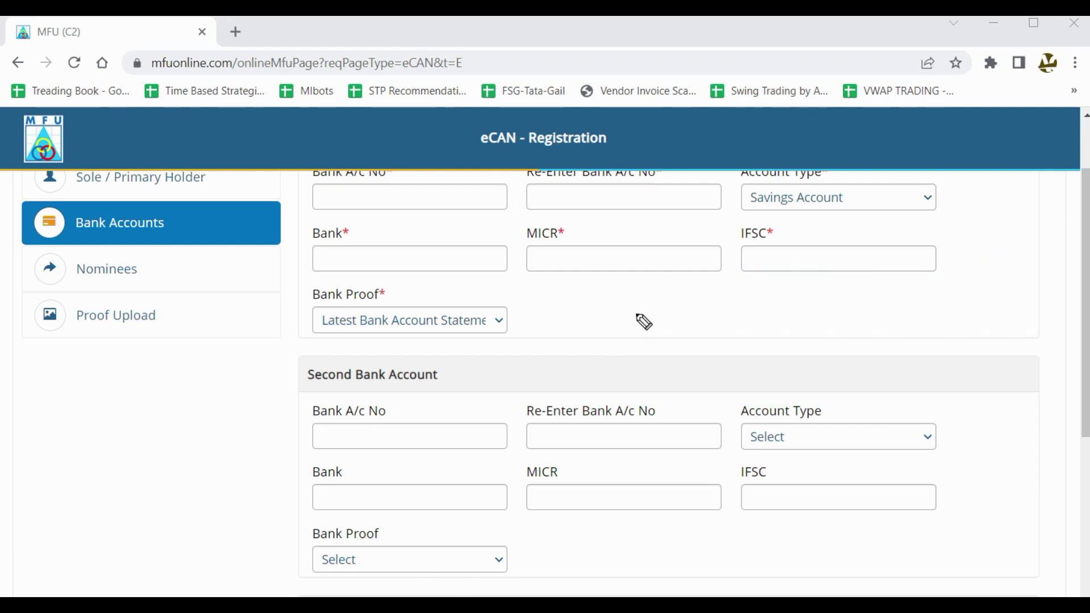
{"action": "mouse_move", "coordinate": [645, 316]}
{"action": "left_mouse_down"}
{"action": "mouse_move", "coordinate": [656, 299]}
{"action": "mouse_move", "coordinate": [682, 298]}
{"action": "mouse_move", "coordinate": [671, 319]}
{"action": "mouse_move", "coordinate": [730, 307]}
{"action": "left_mouse_up"}
{"action": "mouse_move", "coordinate": [799, 287]}
{"action": "left_mouse_down"}
{"action": "mouse_move", "coordinate": [787, 308]}
{"action": "mouse_move", "coordinate": [782, 300]}
{"action": "mouse_move", "coordinate": [827, 287]}
{"action": "mouse_move", "coordinate": [858, 307]}
{"action": "left_mouse_up"}
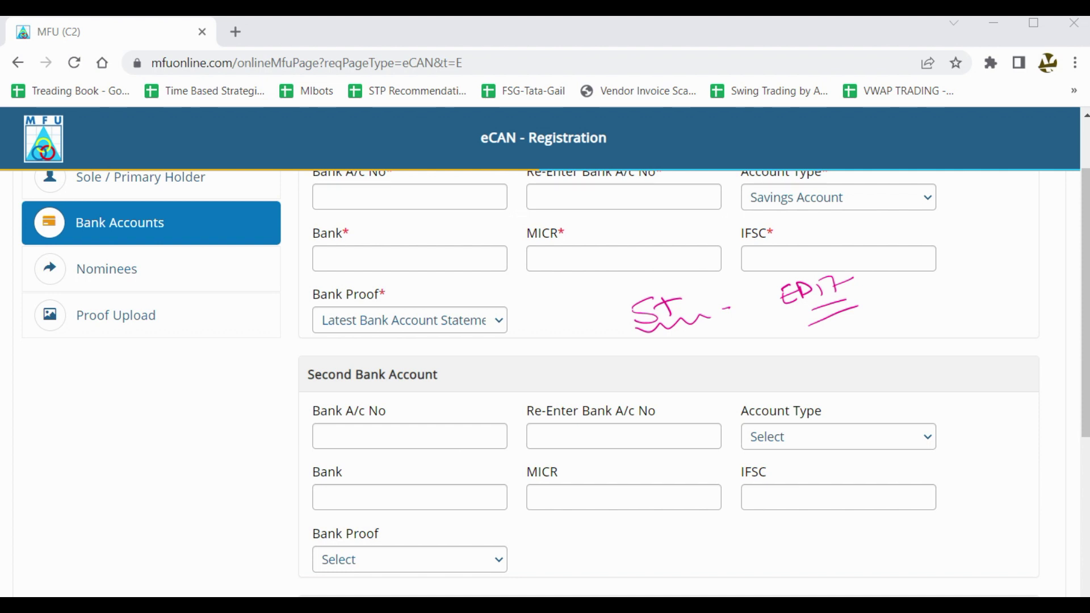
{"action": "key", "text": "Escape"}
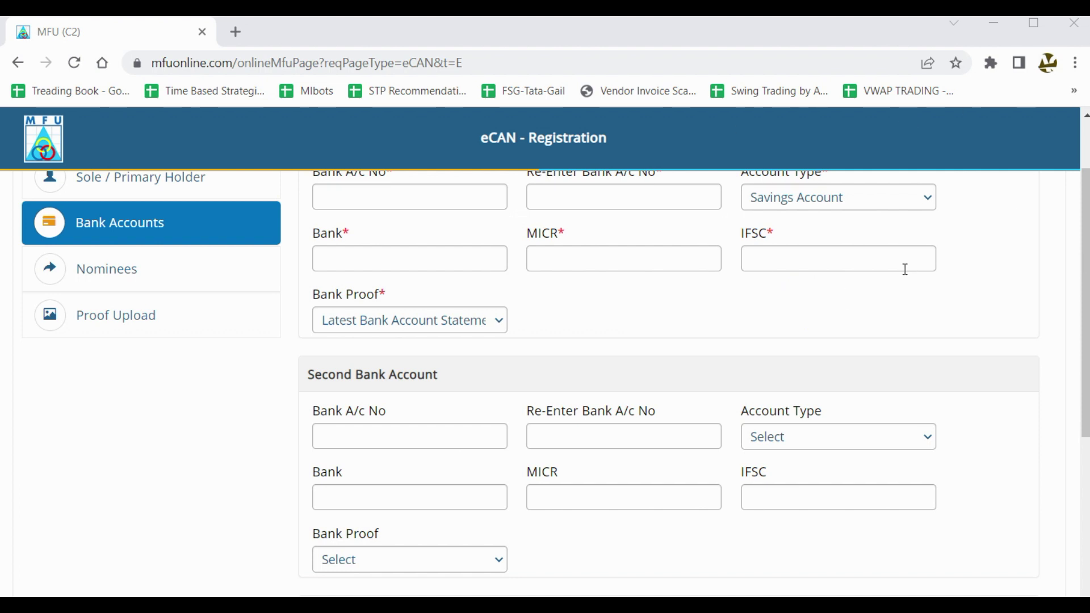
Tick the Second and Third Bank Account sections, then move on to Nominees.
{"action": "scroll", "coordinate": [909, 266], "scroll_direction": "down", "scroll_amount": 3}
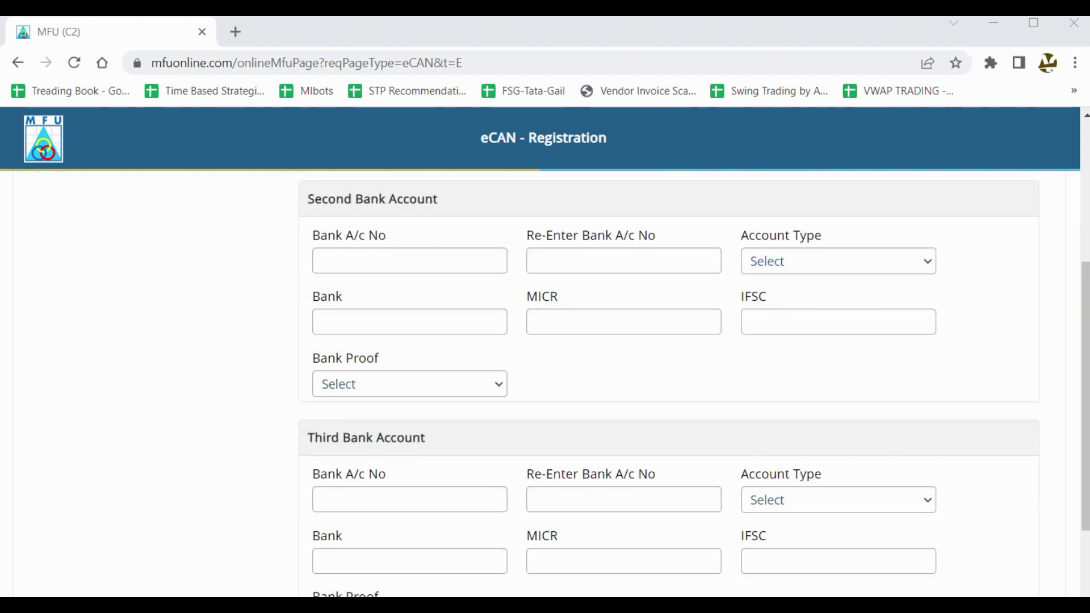
{"action": "left_click_drag", "start_coordinate": [246, 239], "coordinate": [316, 208]}
{"action": "left_click_drag", "start_coordinate": [274, 440], "coordinate": [386, 401]}
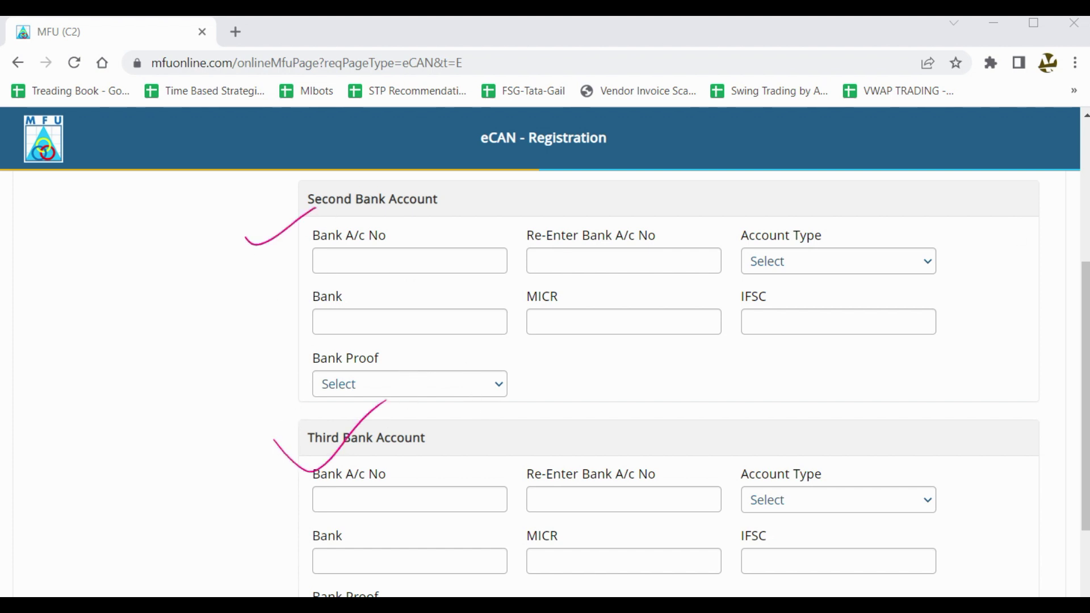
{"action": "scroll", "coordinate": [897, 284], "scroll_direction": "down", "scroll_amount": 2}
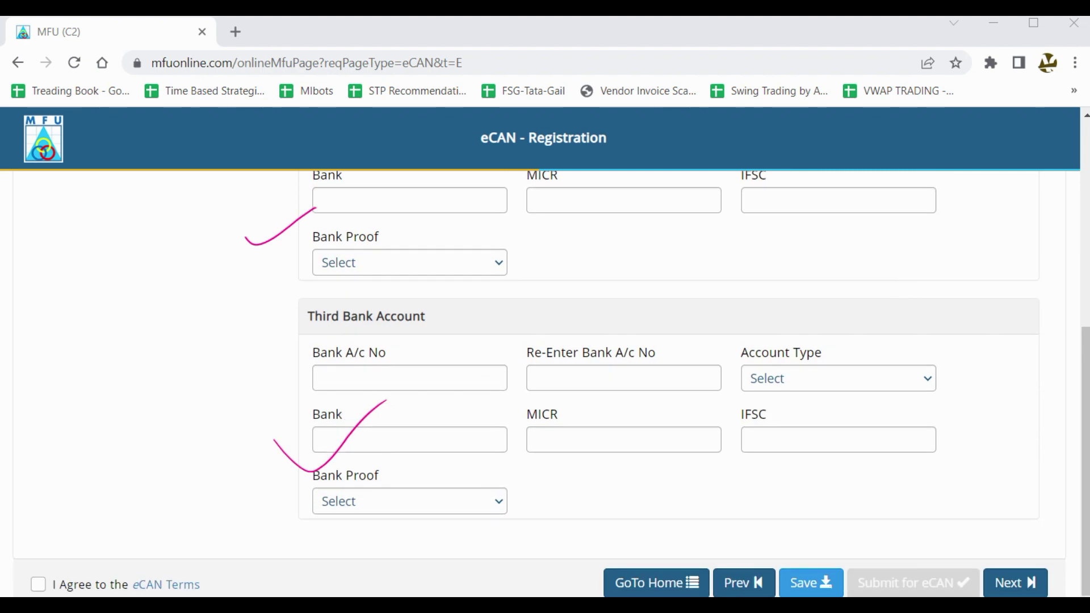
{"action": "key", "text": "Escape"}
{"action": "scroll", "coordinate": [678, 408], "scroll_direction": "up", "scroll_amount": 6}
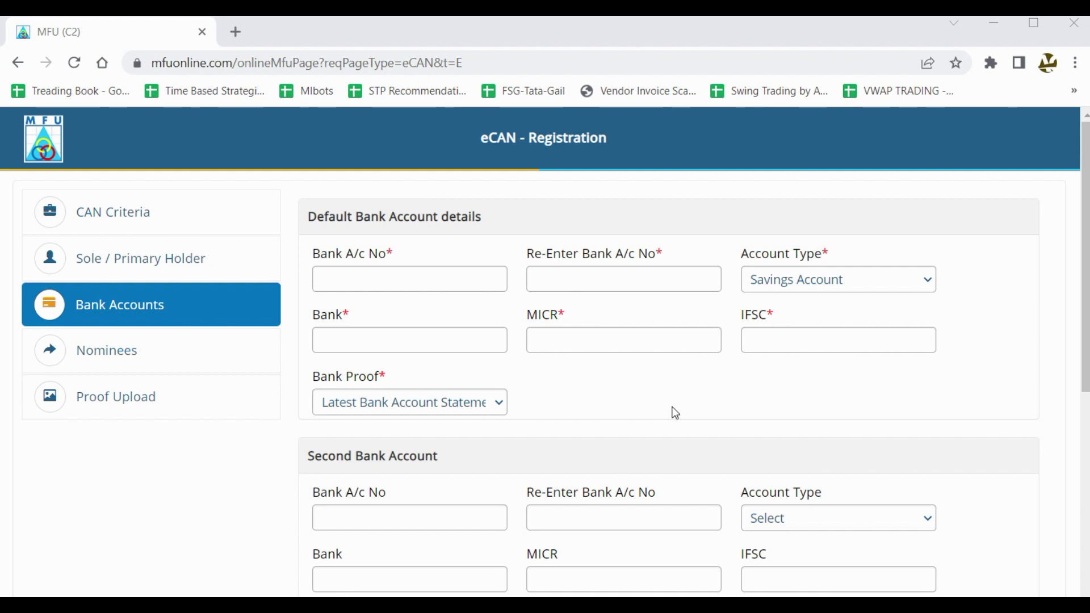
{"action": "scroll", "coordinate": [684, 387], "scroll_direction": "down", "scroll_amount": 2}
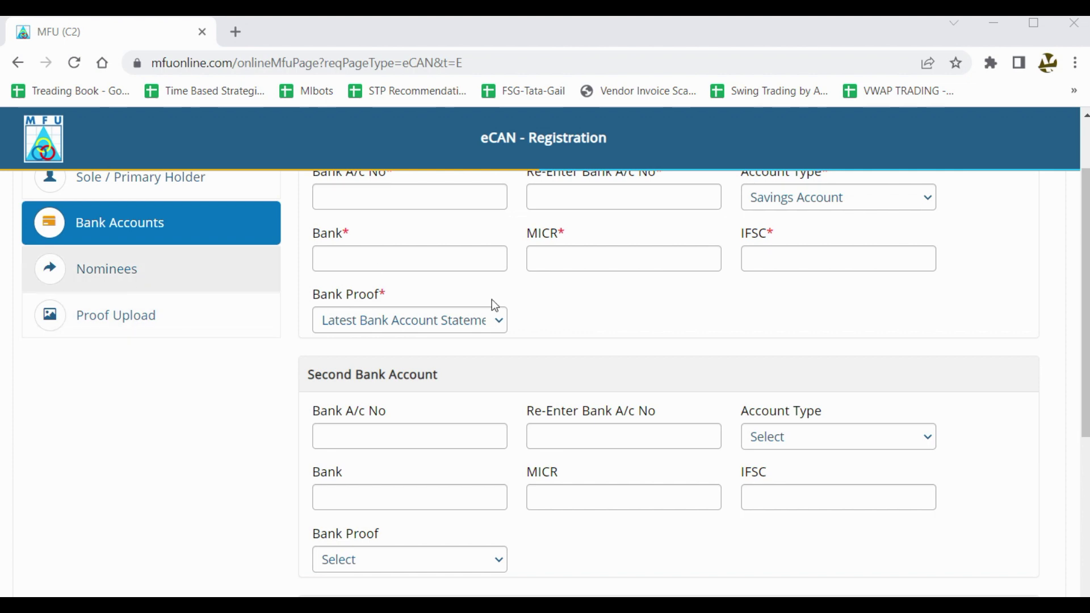
{"action": "scroll", "coordinate": [545, 324], "scroll_direction": "down", "scroll_amount": 7}
{"action": "scroll", "coordinate": [278, 531], "scroll_direction": "up", "scroll_amount": 10}
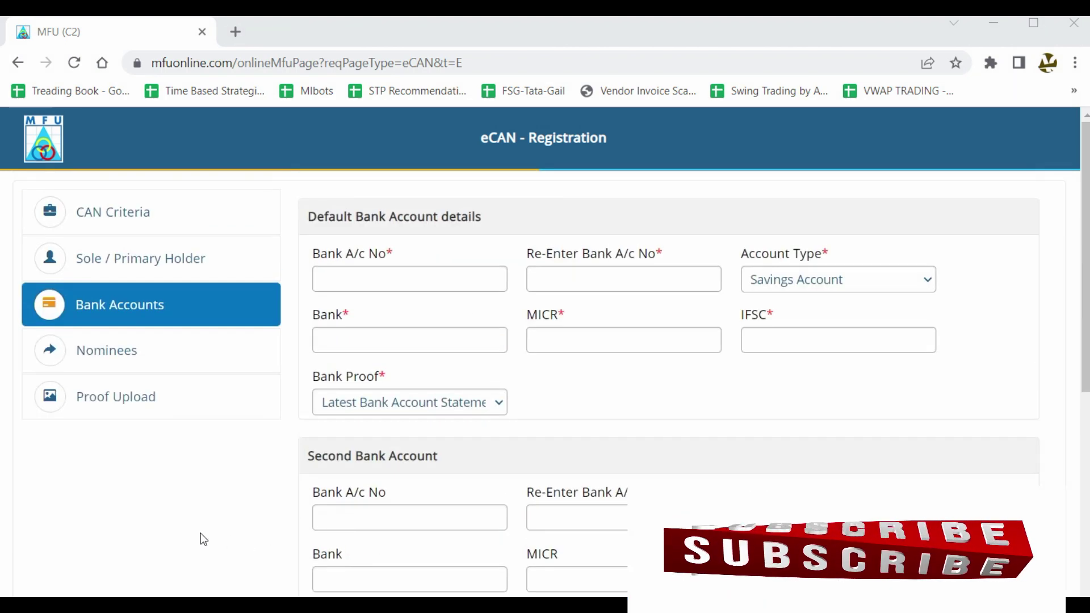
{"action": "left_click", "coordinate": [90, 362]}
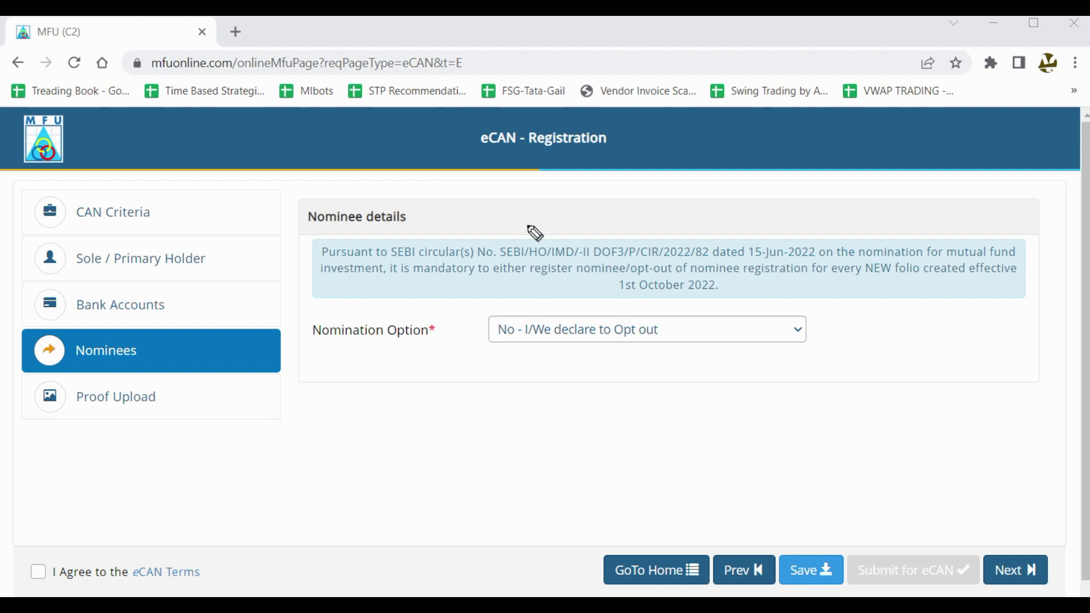
Change Nomination Option to 'Yes - I/We wish to nominate' and view the three nominee rows.
{"action": "mouse_move", "coordinate": [624, 120]}
{"action": "left_mouse_down"}
{"action": "mouse_move", "coordinate": [461, 128]}
{"action": "mouse_move", "coordinate": [596, 178]}
{"action": "mouse_move", "coordinate": [607, 119]}
{"action": "left_mouse_up"}
{"action": "left_click", "coordinate": [611, 332]}
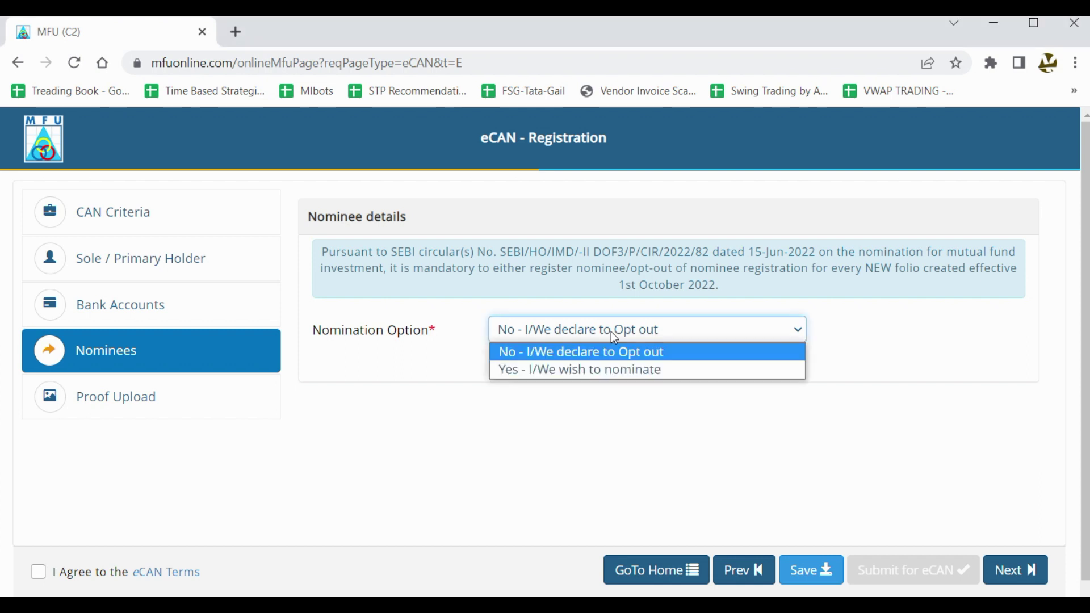
{"action": "left_click", "coordinate": [635, 370]}
{"action": "scroll", "coordinate": [901, 340], "scroll_direction": "down", "scroll_amount": 3}
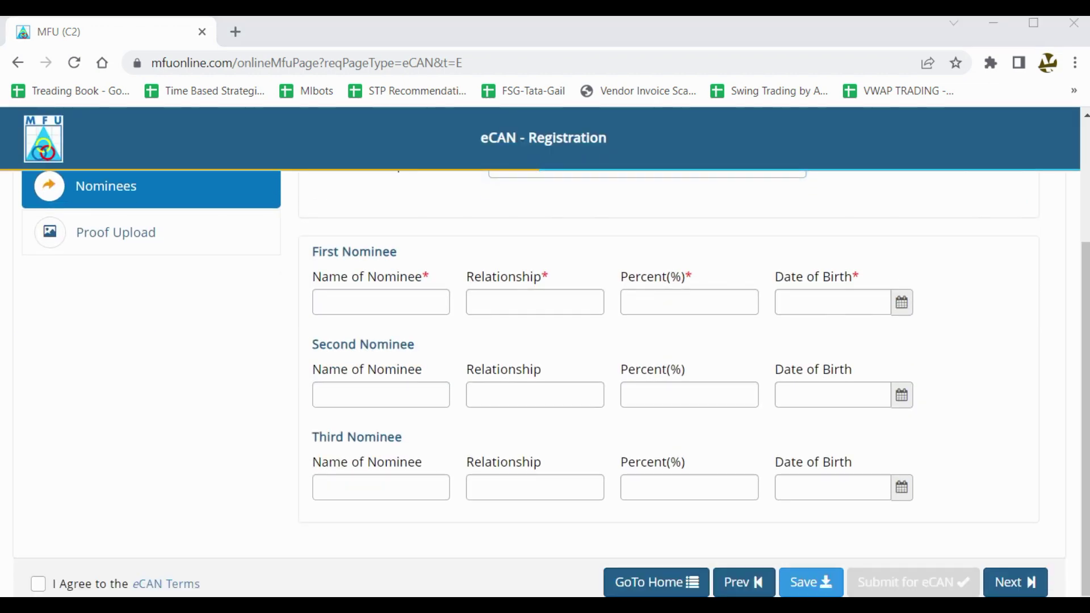
Circle the required Name, Relationship, Percent and Date of Birth labels and tick the three nominee rows.
{"action": "mouse_move", "coordinate": [423, 258]}
{"action": "left_mouse_down"}
{"action": "mouse_move", "coordinate": [382, 250]}
{"action": "mouse_move", "coordinate": [366, 274]}
{"action": "mouse_move", "coordinate": [427, 279]}
{"action": "left_mouse_up"}
{"action": "left_click_drag", "start_coordinate": [545, 266], "coordinate": [514, 294]}
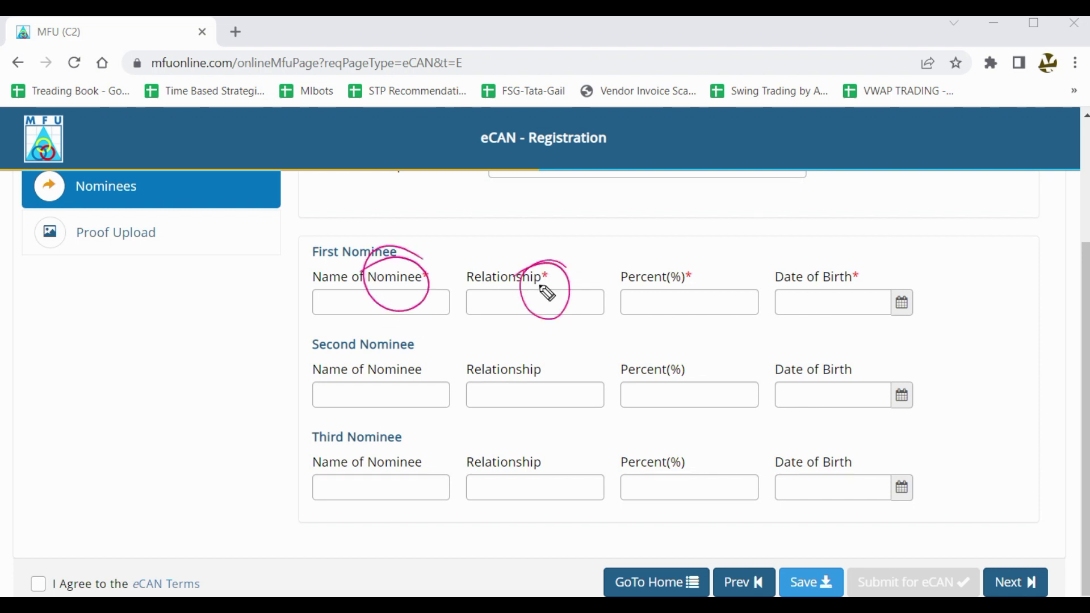
{"action": "mouse_move", "coordinate": [707, 268]}
{"action": "left_mouse_down"}
{"action": "mouse_move", "coordinate": [647, 278]}
{"action": "mouse_move", "coordinate": [693, 280]}
{"action": "left_mouse_up"}
{"action": "mouse_move", "coordinate": [821, 258]}
{"action": "left_mouse_down"}
{"action": "mouse_move", "coordinate": [881, 325]}
{"action": "mouse_move", "coordinate": [794, 266]}
{"action": "left_mouse_up"}
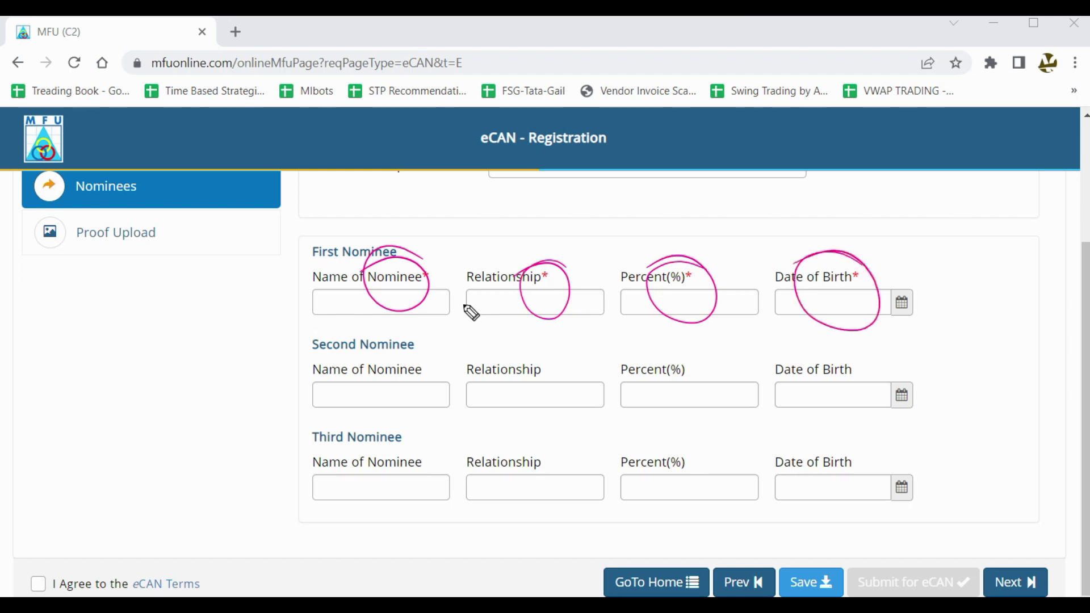
{"action": "mouse_move", "coordinate": [259, 309]}
{"action": "left_mouse_down"}
{"action": "mouse_move", "coordinate": [304, 311]}
{"action": "mouse_move", "coordinate": [310, 295]}
{"action": "left_mouse_up"}
{"action": "left_click_drag", "start_coordinate": [294, 325], "coordinate": [337, 296]}
{"action": "left_click_drag", "start_coordinate": [277, 417], "coordinate": [314, 386]}
{"action": "left_click_drag", "start_coordinate": [295, 465], "coordinate": [352, 434]}
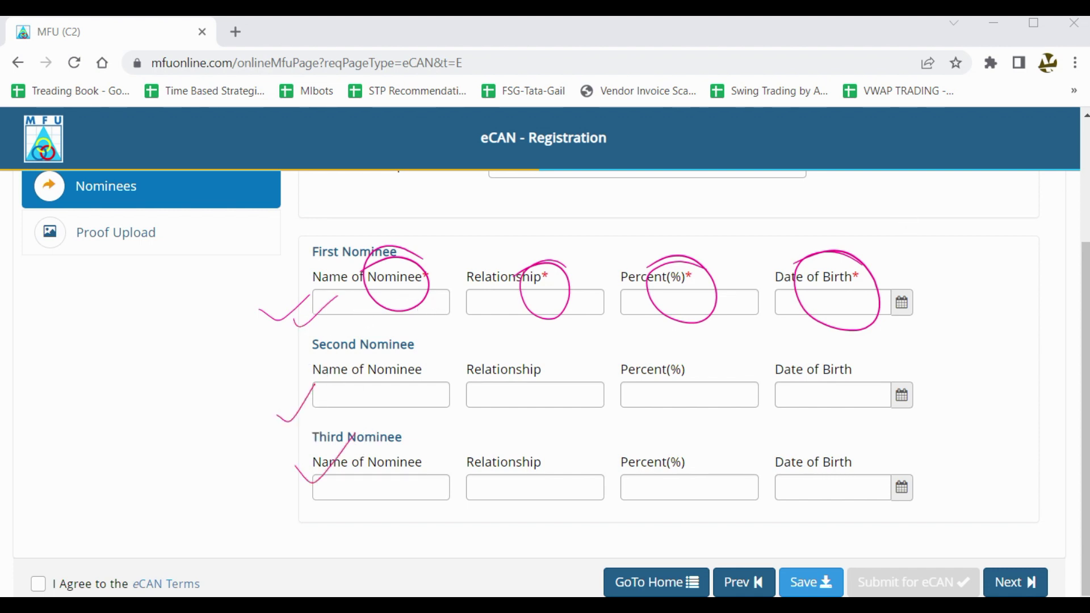
{"action": "key", "text": "Escape"}
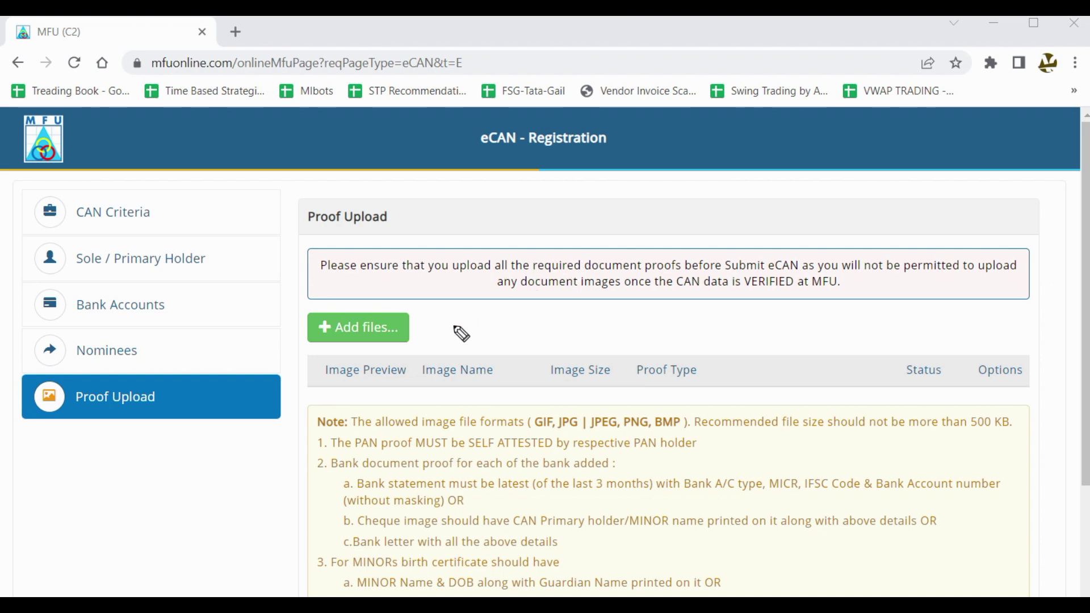
{"action": "mouse_move", "coordinate": [421, 302]}
{"action": "left_mouse_down"}
{"action": "mouse_move", "coordinate": [307, 287]}
{"action": "mouse_move", "coordinate": [318, 360]}
{"action": "mouse_move", "coordinate": [459, 301]}
{"action": "mouse_move", "coordinate": [333, 315]}
{"action": "left_mouse_up"}
{"action": "mouse_move", "coordinate": [472, 325]}
{"action": "left_mouse_down"}
{"action": "mouse_move", "coordinate": [494, 316]}
{"action": "mouse_move", "coordinate": [538, 332]}
{"action": "mouse_move", "coordinate": [552, 296]}
{"action": "mouse_move", "coordinate": [590, 284]}
{"action": "left_mouse_up"}
{"action": "mouse_move", "coordinate": [550, 339]}
{"action": "left_mouse_down"}
{"action": "mouse_move", "coordinate": [627, 300]}
{"action": "mouse_move", "coordinate": [668, 250]}
{"action": "left_mouse_up"}
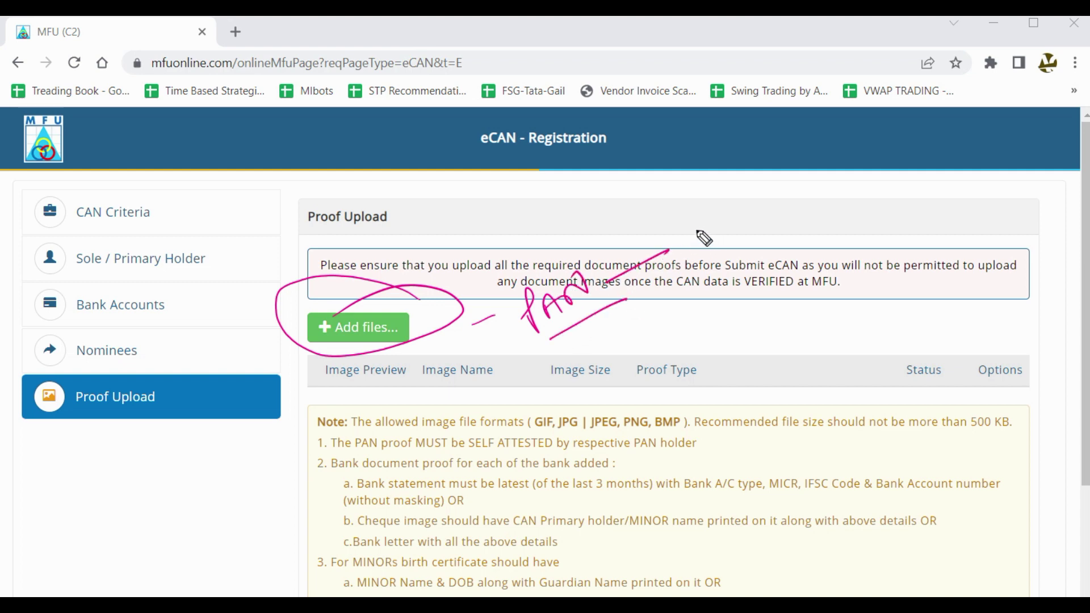
{"action": "left_click", "coordinate": [697, 222]}
{"action": "mouse_move", "coordinate": [710, 220]}
{"action": "left_mouse_down"}
{"action": "mouse_move", "coordinate": [693, 236]}
{"action": "mouse_move", "coordinate": [716, 237]}
{"action": "mouse_move", "coordinate": [728, 257]}
{"action": "mouse_move", "coordinate": [740, 215]}
{"action": "mouse_move", "coordinate": [779, 214]}
{"action": "mouse_move", "coordinate": [792, 201]}
{"action": "left_mouse_up"}
{"action": "left_click_drag", "start_coordinate": [742, 239], "coordinate": [768, 226]}
{"action": "left_click_drag", "start_coordinate": [728, 252], "coordinate": [788, 231]}
{"action": "mouse_move", "coordinate": [830, 188]}
{"action": "left_mouse_down"}
{"action": "mouse_move", "coordinate": [836, 230]}
{"action": "mouse_move", "coordinate": [887, 193]}
{"action": "left_mouse_up"}
{"action": "mouse_move", "coordinate": [861, 241]}
{"action": "left_mouse_down"}
{"action": "mouse_move", "coordinate": [908, 227]}
{"action": "mouse_move", "coordinate": [920, 210]}
{"action": "mouse_move", "coordinate": [939, 230]}
{"action": "left_mouse_up"}
{"action": "mouse_move", "coordinate": [786, 302]}
{"action": "left_mouse_down"}
{"action": "mouse_move", "coordinate": [797, 340]}
{"action": "mouse_move", "coordinate": [805, 311]}
{"action": "mouse_move", "coordinate": [820, 327]}
{"action": "mouse_move", "coordinate": [829, 293]}
{"action": "mouse_move", "coordinate": [856, 338]}
{"action": "mouse_move", "coordinate": [790, 366]}
{"action": "mouse_move", "coordinate": [877, 324]}
{"action": "left_mouse_up"}
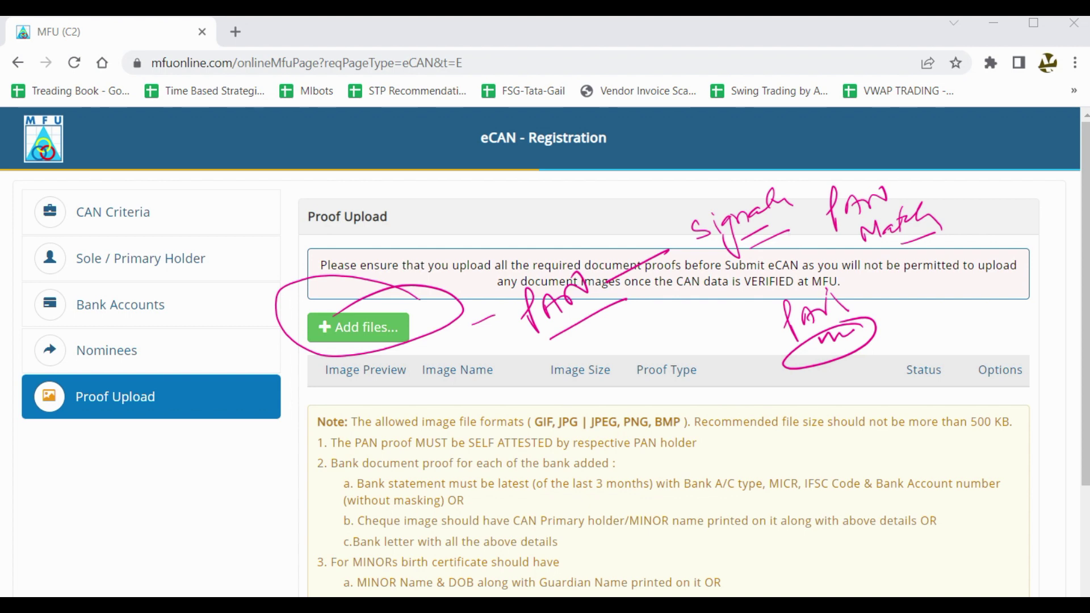
{"action": "key", "text": "e"}
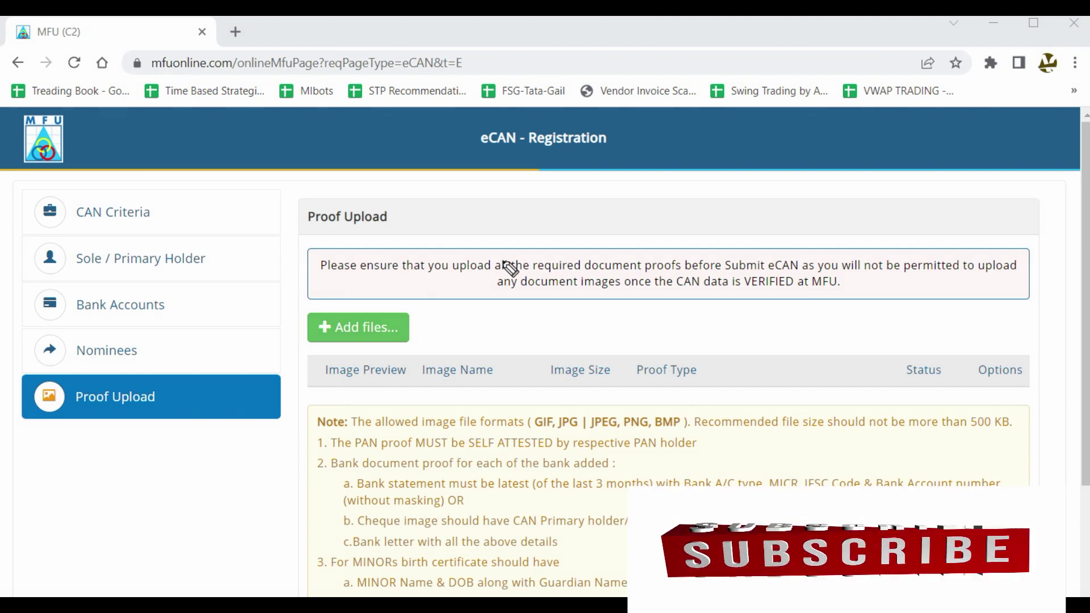
{"action": "mouse_move", "coordinate": [491, 315]}
{"action": "left_mouse_down"}
{"action": "mouse_move", "coordinate": [525, 330]}
{"action": "mouse_move", "coordinate": [609, 292]}
{"action": "left_mouse_up"}
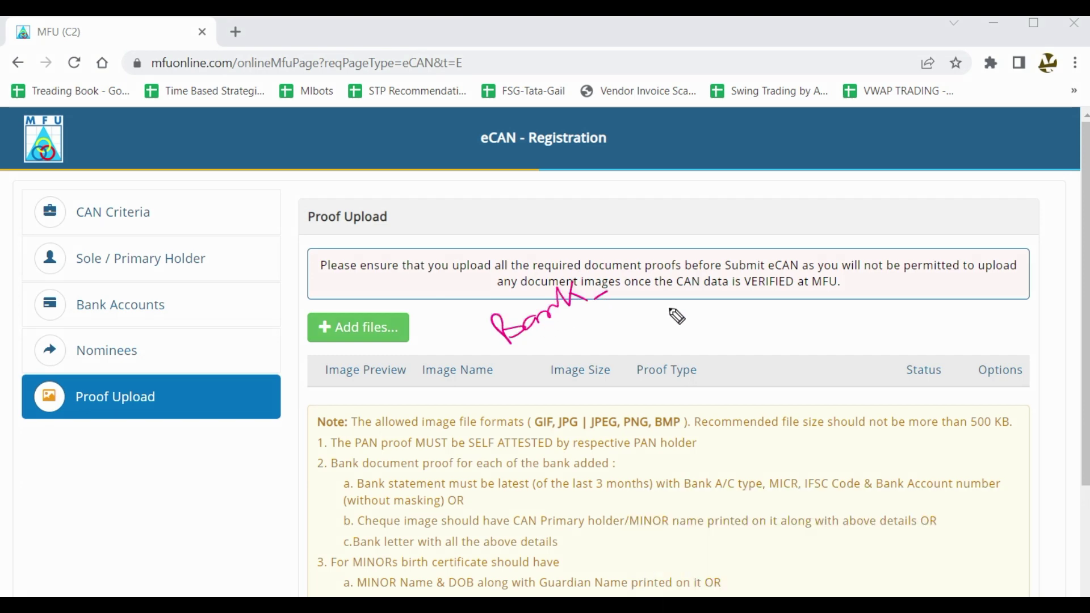
{"action": "mouse_move", "coordinate": [675, 307]}
{"action": "left_mouse_down"}
{"action": "mouse_move", "coordinate": [678, 321]}
{"action": "mouse_move", "coordinate": [757, 301]}
{"action": "mouse_move", "coordinate": [823, 266]}
{"action": "left_mouse_up"}
{"action": "left_click_drag", "start_coordinate": [699, 331], "coordinate": [765, 300]}
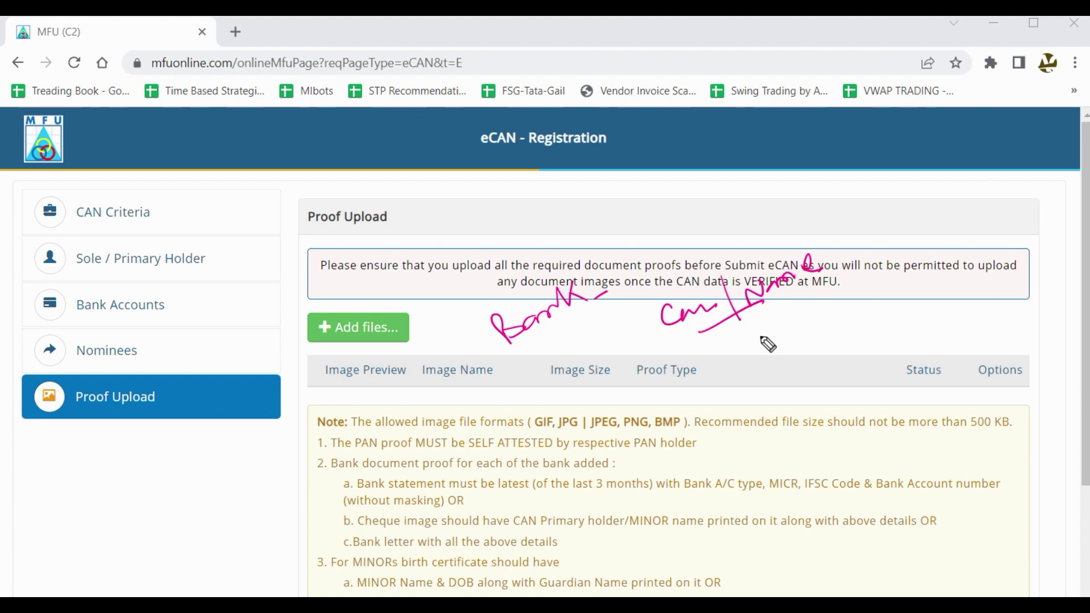
{"action": "left_click_drag", "start_coordinate": [770, 335], "coordinate": [755, 352]}
{"action": "mouse_move", "coordinate": [790, 355]}
{"action": "left_mouse_down"}
{"action": "mouse_move", "coordinate": [802, 333]}
{"action": "mouse_move", "coordinate": [851, 311]}
{"action": "mouse_move", "coordinate": [849, 325]}
{"action": "left_mouse_up"}
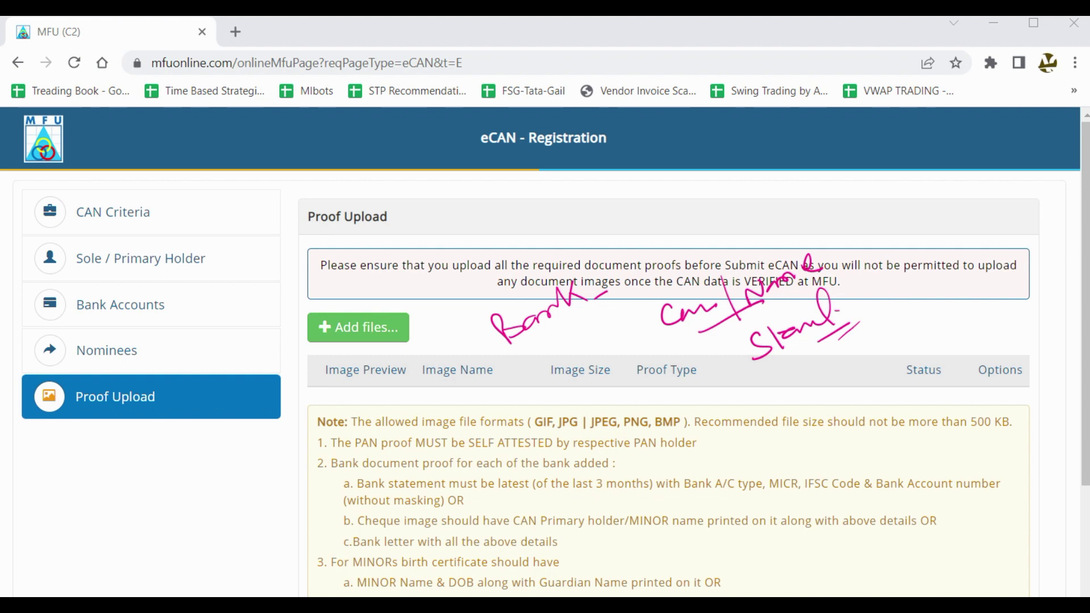
{"action": "key", "text": "Escape"}
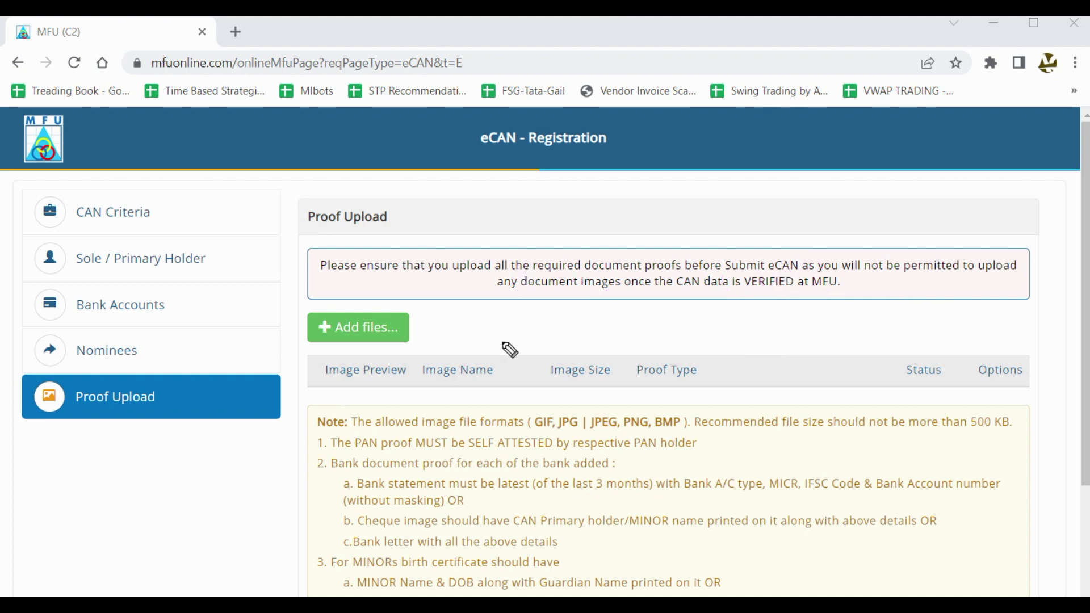
Handwrite PAN, DOB and Bank notes below the upload notice, then clear them.
{"action": "mouse_move", "coordinate": [505, 304]}
{"action": "left_mouse_down"}
{"action": "mouse_move", "coordinate": [579, 339]}
{"action": "mouse_move", "coordinate": [604, 313]}
{"action": "mouse_move", "coordinate": [623, 312]}
{"action": "mouse_move", "coordinate": [627, 324]}
{"action": "left_mouse_up"}
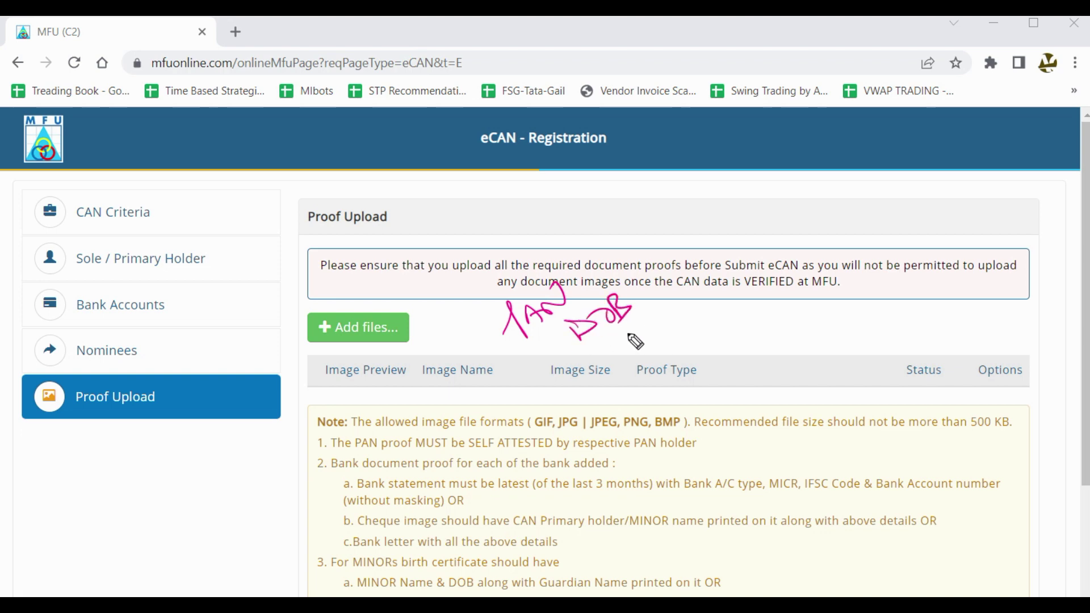
{"action": "left_click", "coordinate": [643, 329]}
{"action": "mouse_move", "coordinate": [637, 322]}
{"action": "left_mouse_down"}
{"action": "mouse_move", "coordinate": [658, 334]}
{"action": "mouse_move", "coordinate": [709, 296]}
{"action": "mouse_move", "coordinate": [727, 298]}
{"action": "left_mouse_up"}
{"action": "left_click_drag", "start_coordinate": [715, 314], "coordinate": [748, 300]}
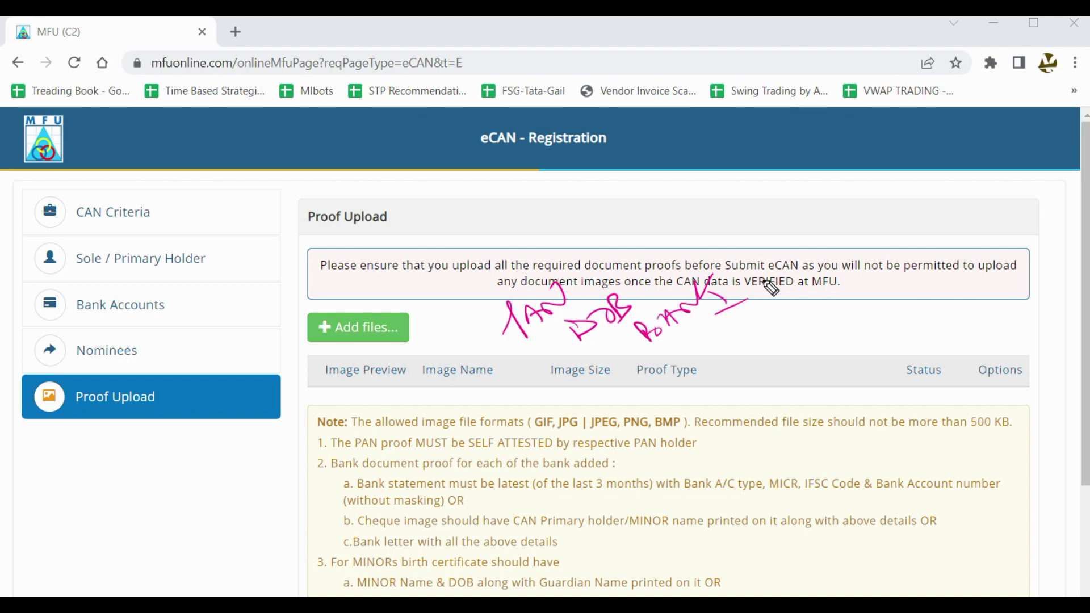
{"action": "key", "text": "Escape"}
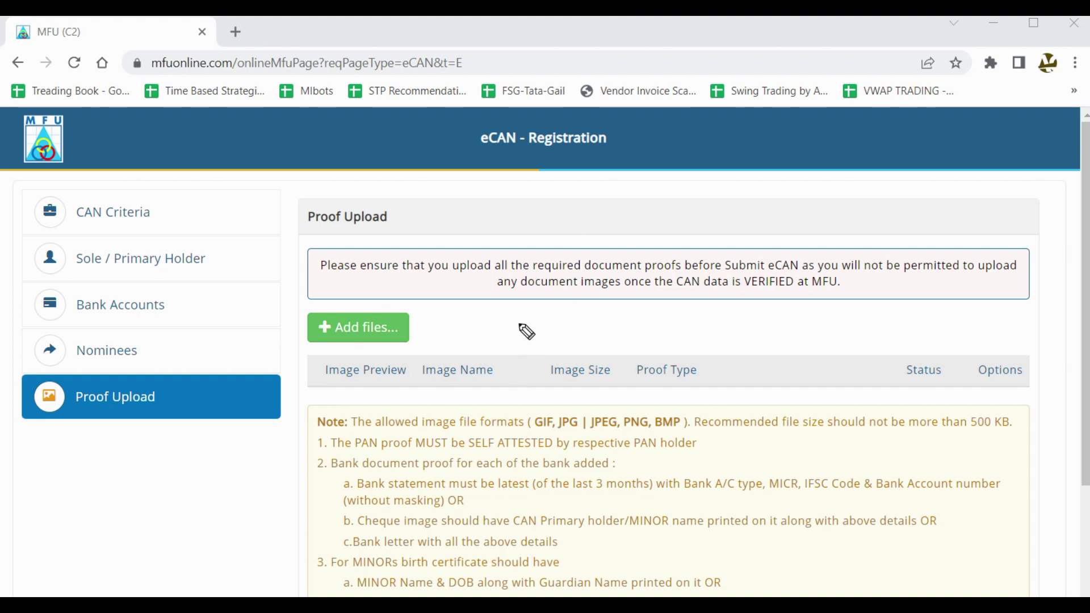
Sketch an ME stamp and a 500 KB size reminder, clear them, and scroll further down.
{"action": "mouse_move", "coordinate": [516, 321]}
{"action": "left_mouse_down"}
{"action": "mouse_move", "coordinate": [517, 336]}
{"action": "mouse_move", "coordinate": [545, 313]}
{"action": "mouse_move", "coordinate": [559, 341]}
{"action": "mouse_move", "coordinate": [503, 348]}
{"action": "mouse_move", "coordinate": [577, 272]}
{"action": "mouse_move", "coordinate": [494, 400]}
{"action": "left_mouse_up"}
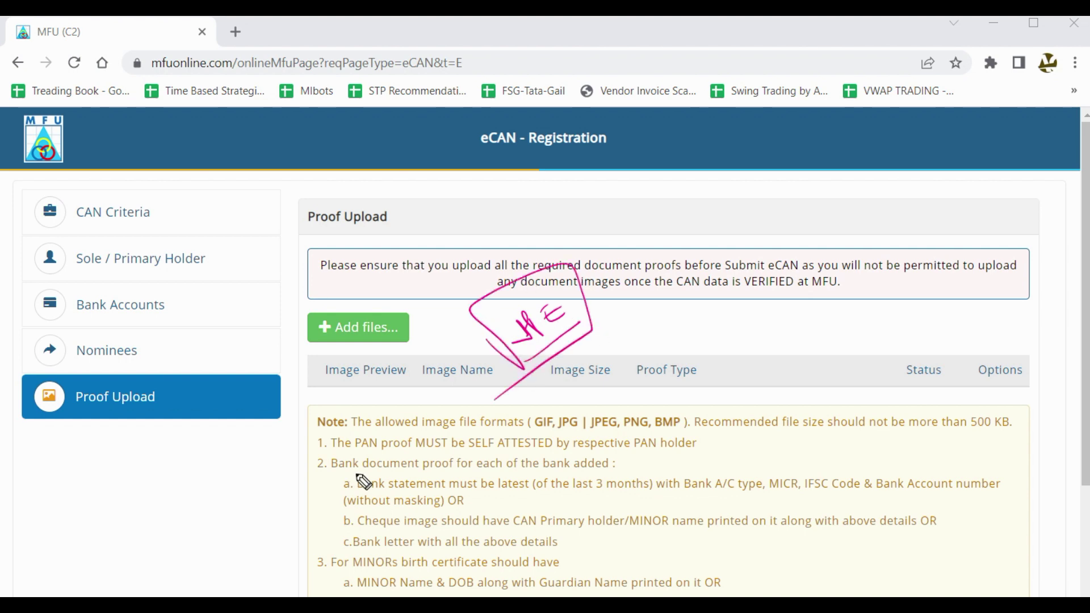
{"action": "key", "text": "Escape"}
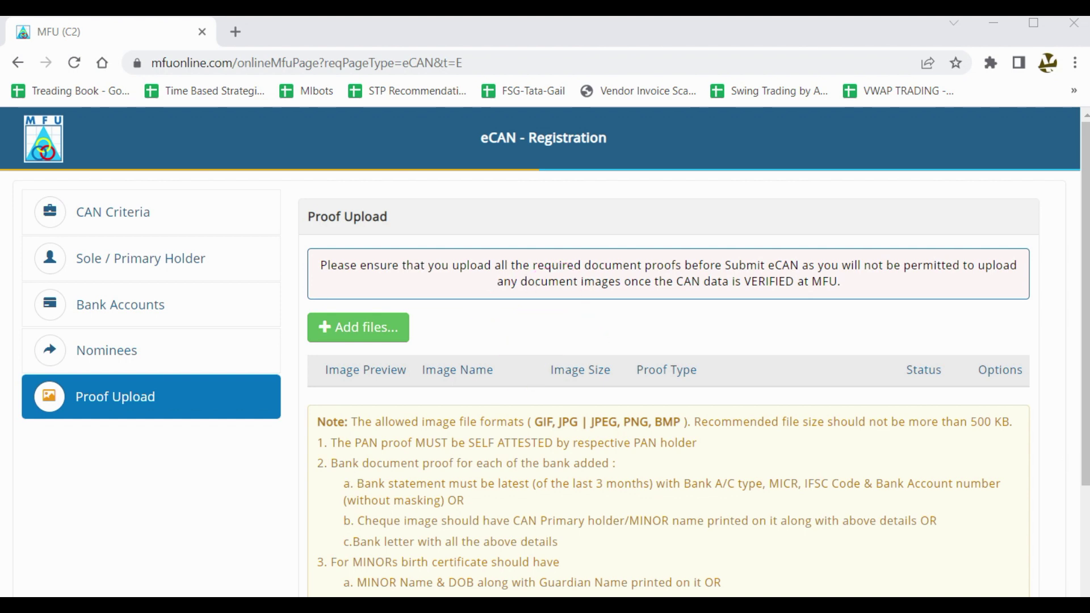
{"action": "mouse_move", "coordinate": [515, 307]}
{"action": "left_mouse_down"}
{"action": "mouse_move", "coordinate": [501, 335]}
{"action": "mouse_move", "coordinate": [553, 291]}
{"action": "mouse_move", "coordinate": [517, 349]}
{"action": "mouse_move", "coordinate": [459, 299]}
{"action": "mouse_move", "coordinate": [584, 294]}
{"action": "mouse_move", "coordinate": [516, 344]}
{"action": "left_mouse_up"}
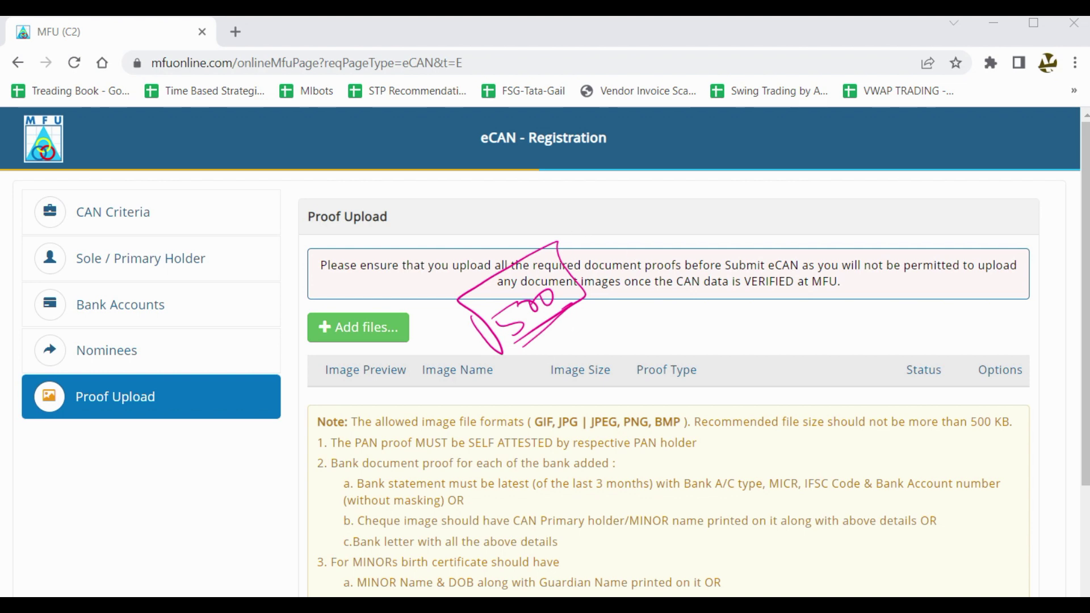
{"action": "key", "text": "Escape"}
{"action": "scroll", "coordinate": [344, 414], "scroll_direction": "down", "scroll_amount": 3}
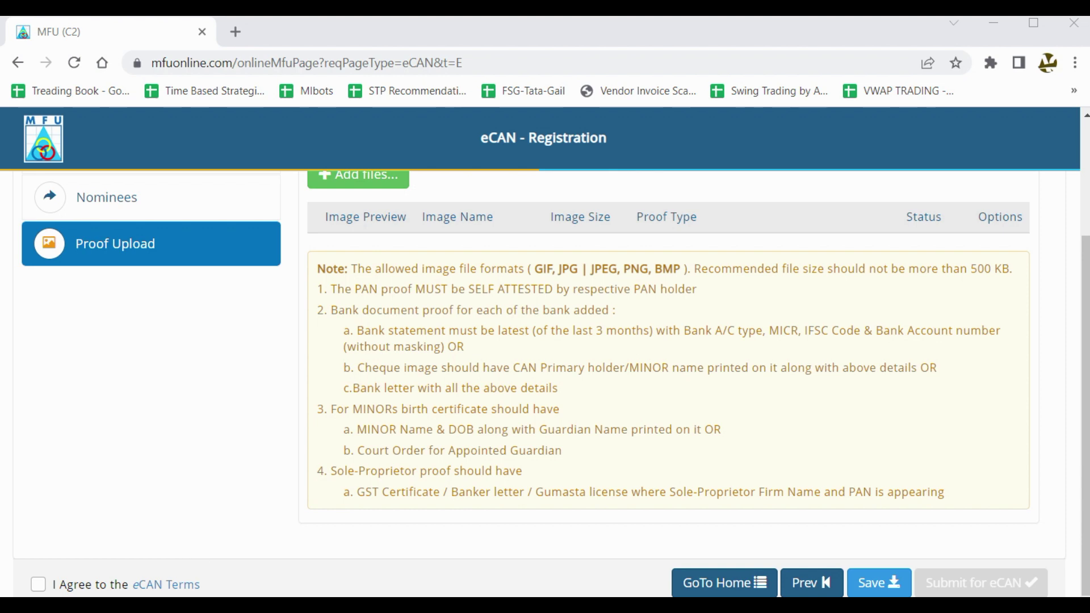
{"action": "mouse_move", "coordinate": [190, 433]}
{"action": "left_mouse_down"}
{"action": "mouse_move", "coordinate": [214, 433]}
{"action": "mouse_move", "coordinate": [236, 414]}
{"action": "mouse_move", "coordinate": [153, 445]}
{"action": "mouse_move", "coordinate": [205, 340]}
{"action": "mouse_move", "coordinate": [266, 420]}
{"action": "mouse_move", "coordinate": [336, 325]}
{"action": "left_mouse_up"}
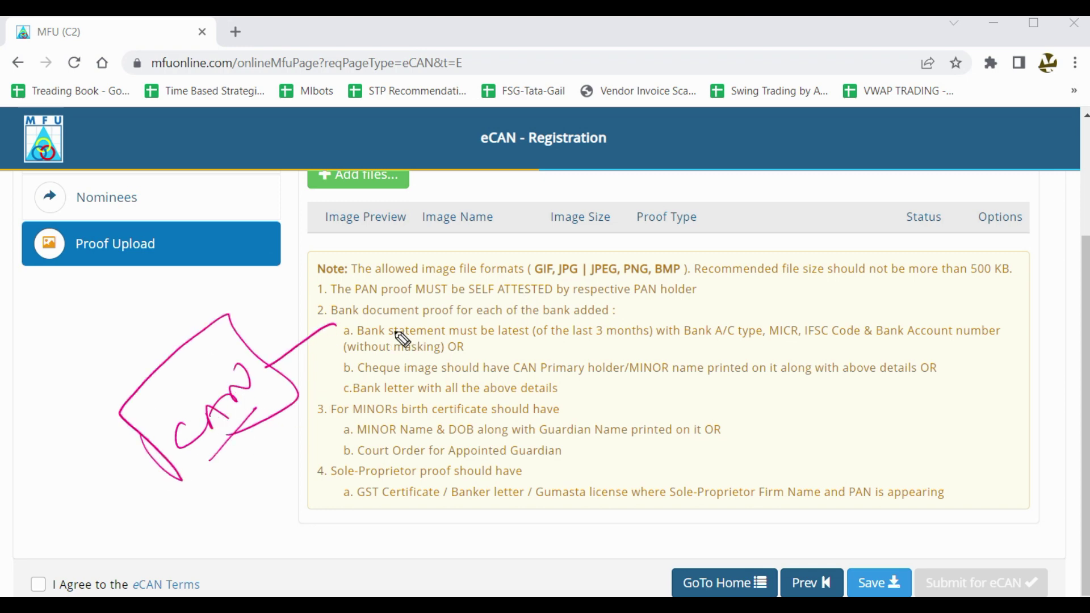
{"action": "mouse_move", "coordinate": [390, 354]}
{"action": "left_mouse_down"}
{"action": "mouse_move", "coordinate": [439, 320]}
{"action": "mouse_move", "coordinate": [472, 319]}
{"action": "left_mouse_up"}
{"action": "mouse_move", "coordinate": [420, 373]}
{"action": "left_mouse_down"}
{"action": "mouse_move", "coordinate": [438, 394]}
{"action": "mouse_move", "coordinate": [497, 343]}
{"action": "left_mouse_up"}
{"action": "left_click_drag", "start_coordinate": [455, 403], "coordinate": [519, 351]}
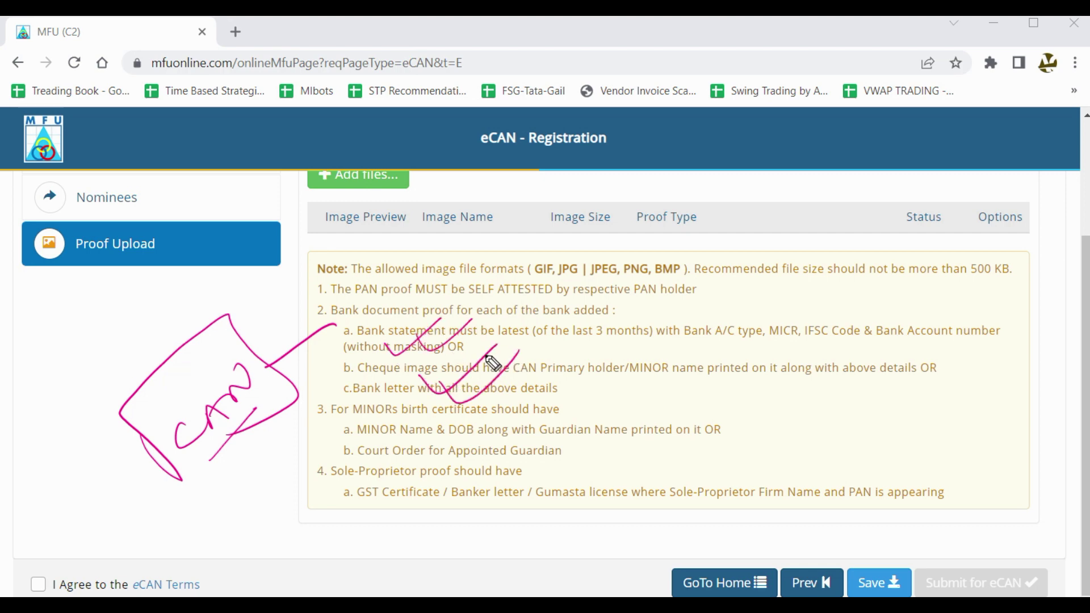
{"action": "left_click_drag", "start_coordinate": [494, 275], "coordinate": [612, 392]}
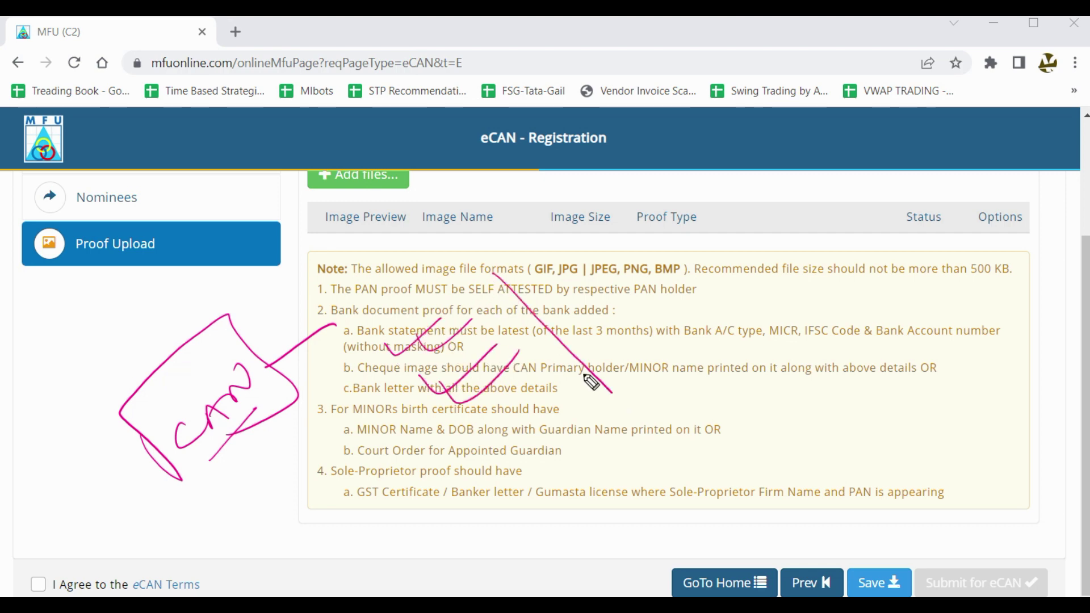
{"action": "mouse_move", "coordinate": [337, 340]}
{"action": "left_mouse_down"}
{"action": "mouse_move", "coordinate": [454, 461]}
{"action": "mouse_move", "coordinate": [573, 398]}
{"action": "left_mouse_up"}
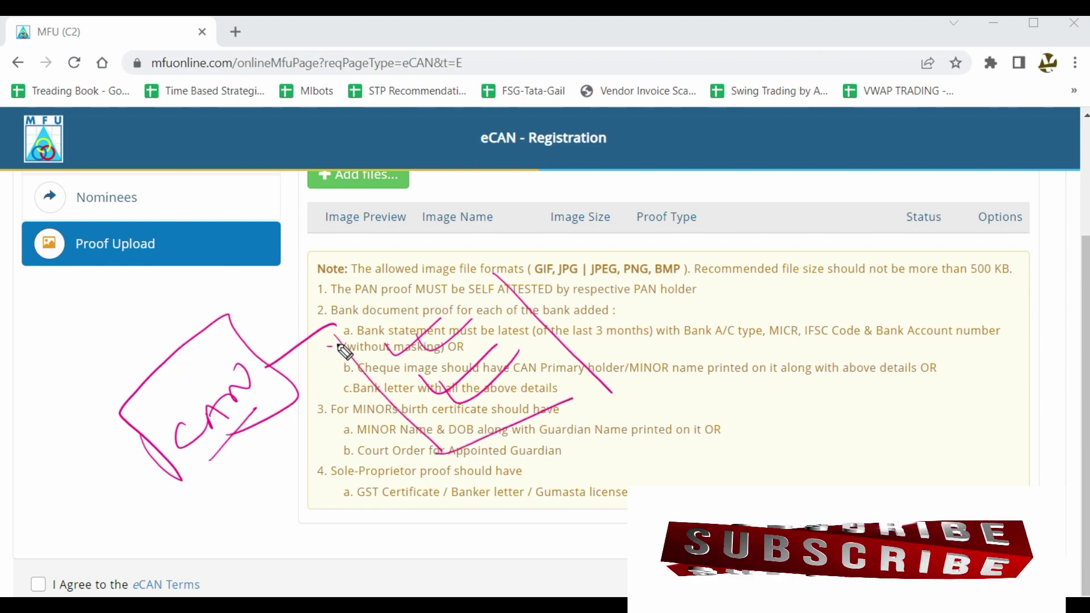
{"action": "left_click_drag", "start_coordinate": [337, 348], "coordinate": [460, 284]}
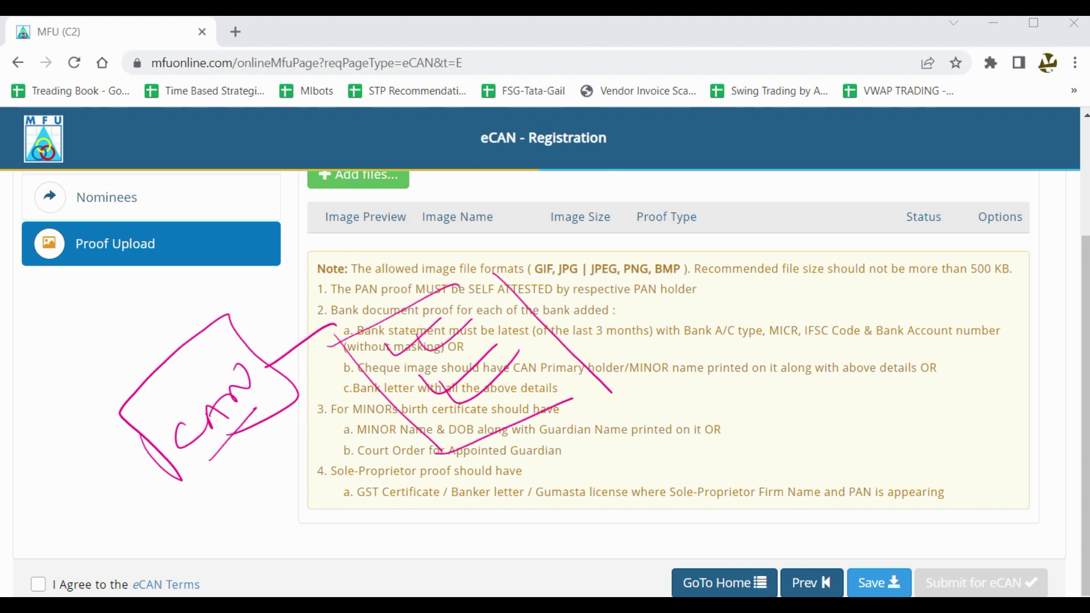
{"action": "key", "text": "Escape"}
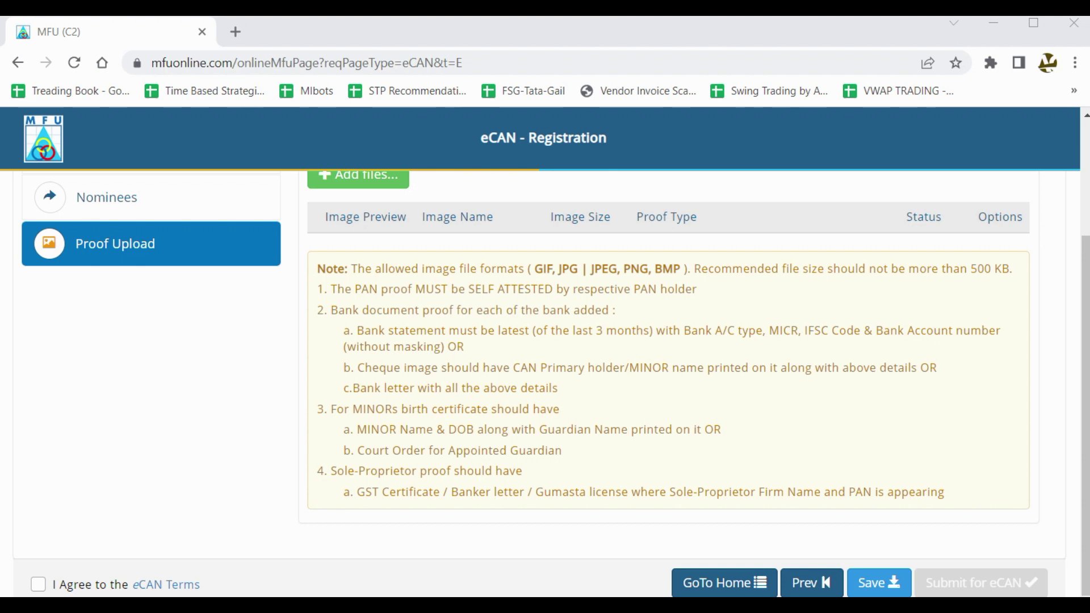
Handwrite MF Central crossed out for MF CAN beside the bank proof items.
{"action": "mouse_move", "coordinate": [97, 430]}
{"action": "left_mouse_down"}
{"action": "mouse_move", "coordinate": [235, 346]}
{"action": "mouse_move", "coordinate": [241, 328]}
{"action": "mouse_move", "coordinate": [284, 314]}
{"action": "left_mouse_up"}
{"action": "left_click_drag", "start_coordinate": [88, 498], "coordinate": [162, 428]}
{"action": "mouse_move", "coordinate": [175, 409]}
{"action": "left_mouse_down"}
{"action": "mouse_move", "coordinate": [187, 425]}
{"action": "mouse_move", "coordinate": [176, 427]}
{"action": "left_mouse_up"}
{"action": "left_click_drag", "start_coordinate": [201, 398], "coordinate": [315, 306]}
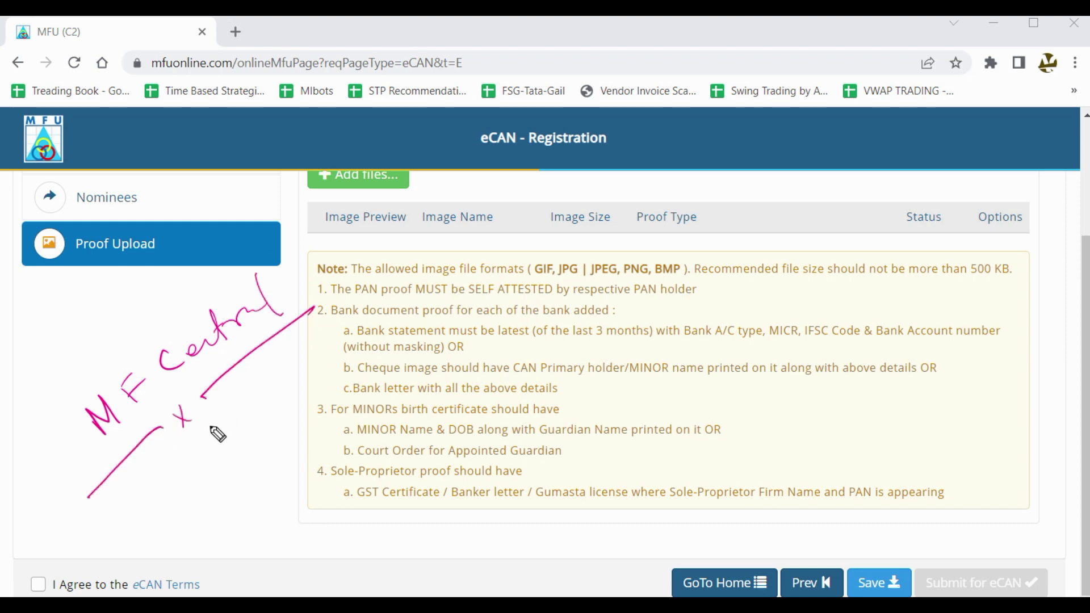
{"action": "mouse_move", "coordinate": [216, 464]}
{"action": "left_mouse_down"}
{"action": "mouse_move", "coordinate": [247, 457]}
{"action": "mouse_move", "coordinate": [272, 423]}
{"action": "mouse_move", "coordinate": [307, 404]}
{"action": "left_mouse_up"}
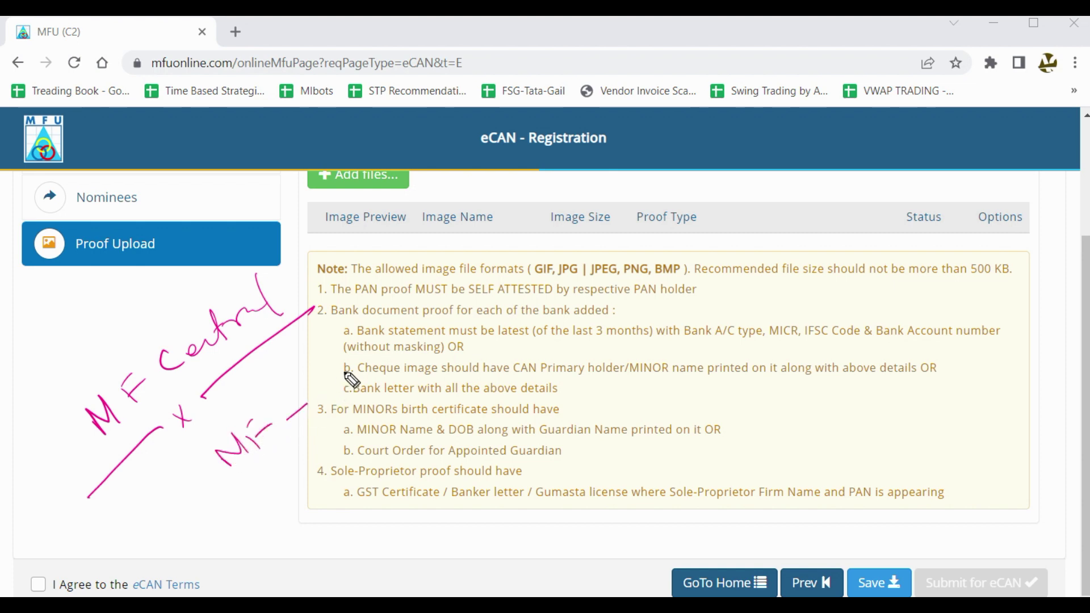
{"action": "mouse_move", "coordinate": [346, 370]}
{"action": "left_mouse_down"}
{"action": "mouse_move", "coordinate": [348, 386]}
{"action": "mouse_move", "coordinate": [409, 352]}
{"action": "mouse_move", "coordinate": [432, 311]}
{"action": "mouse_move", "coordinate": [474, 276]}
{"action": "mouse_move", "coordinate": [546, 305]}
{"action": "mouse_move", "coordinate": [571, 281]}
{"action": "mouse_move", "coordinate": [606, 301]}
{"action": "mouse_move", "coordinate": [401, 408]}
{"action": "left_mouse_up"}
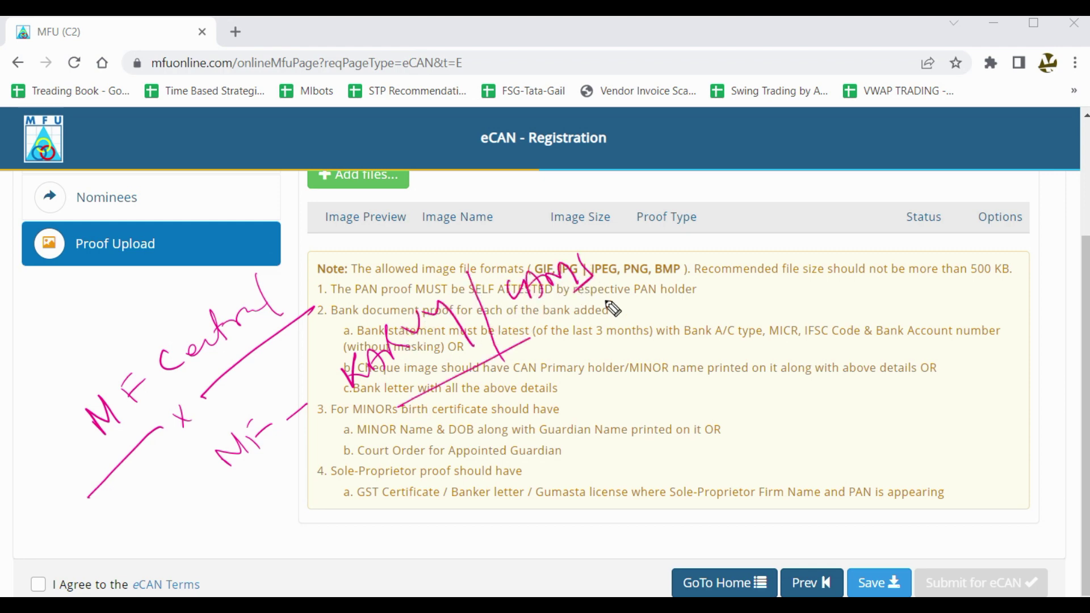
{"action": "mouse_move", "coordinate": [316, 370]}
{"action": "left_mouse_down"}
{"action": "mouse_move", "coordinate": [579, 218]}
{"action": "mouse_move", "coordinate": [550, 352]}
{"action": "left_mouse_up"}
{"action": "mouse_move", "coordinate": [432, 407]}
{"action": "left_mouse_down"}
{"action": "mouse_move", "coordinate": [451, 426]}
{"action": "mouse_move", "coordinate": [502, 437]}
{"action": "mouse_move", "coordinate": [559, 386]}
{"action": "mouse_move", "coordinate": [537, 423]}
{"action": "mouse_move", "coordinate": [573, 433]}
{"action": "mouse_move", "coordinate": [514, 461]}
{"action": "left_mouse_up"}
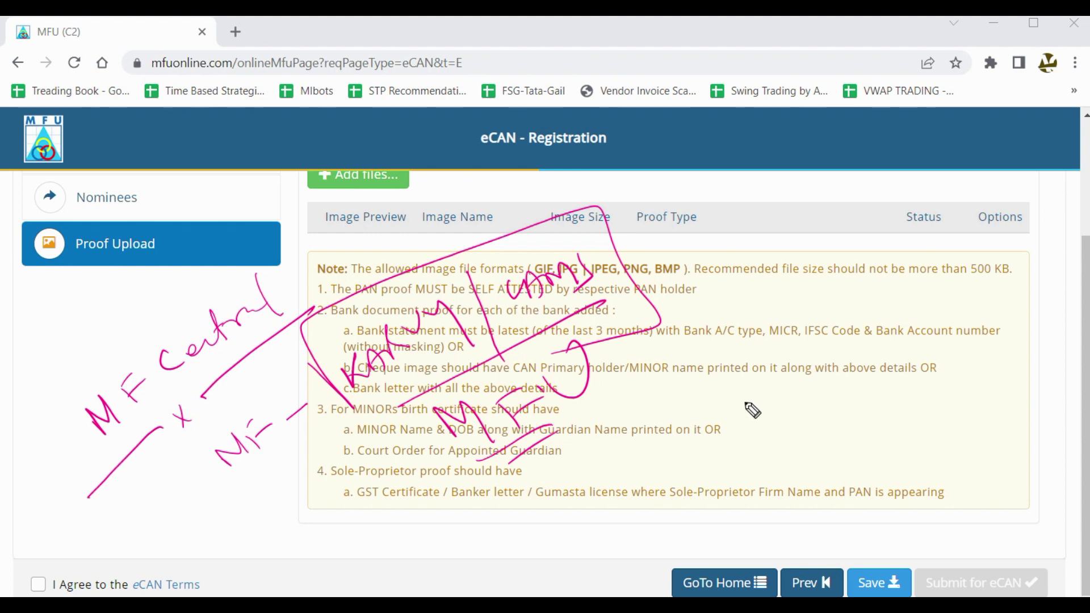
Write 'Play - MFU CAN', clear the pen notes, and bring up the CAN title image.
{"action": "mouse_move", "coordinate": [750, 412]}
{"action": "left_mouse_down"}
{"action": "mouse_move", "coordinate": [762, 427]}
{"action": "mouse_move", "coordinate": [769, 384]}
{"action": "mouse_move", "coordinate": [869, 437]}
{"action": "mouse_move", "coordinate": [921, 369]}
{"action": "mouse_move", "coordinate": [983, 357]}
{"action": "mouse_move", "coordinate": [1067, 282]}
{"action": "left_mouse_up"}
{"action": "left_click_drag", "start_coordinate": [896, 398], "coordinate": [987, 356]}
{"action": "left_click_drag", "start_coordinate": [1003, 361], "coordinate": [1067, 334]}
{"action": "mouse_move", "coordinate": [942, 425]}
{"action": "left_mouse_down"}
{"action": "mouse_move", "coordinate": [691, 391]}
{"action": "mouse_move", "coordinate": [1066, 297]}
{"action": "mouse_move", "coordinate": [620, 524]}
{"action": "left_mouse_up"}
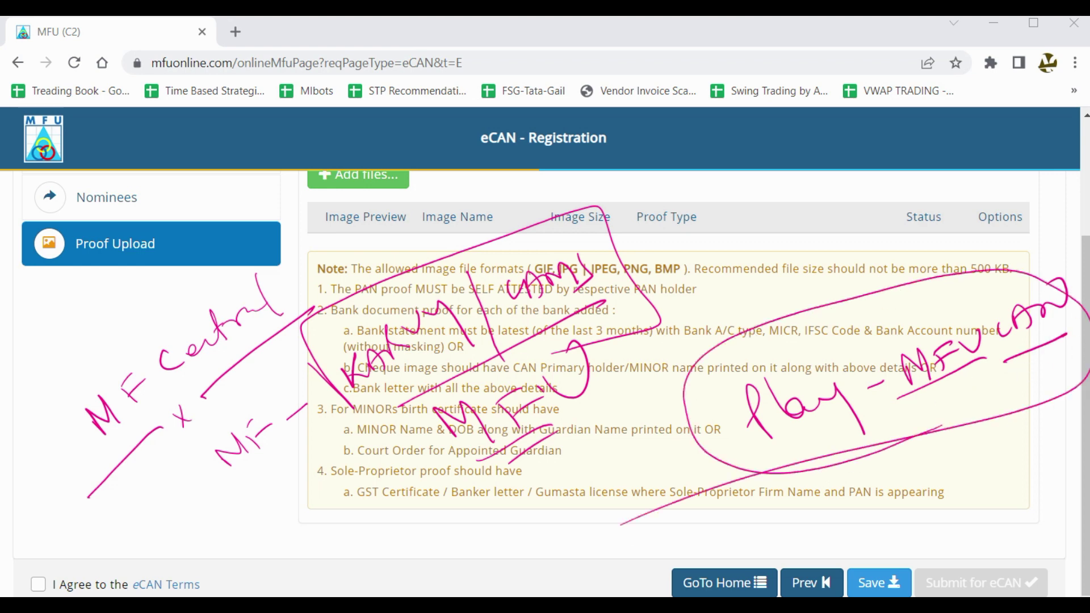
{"action": "key", "text": "Escape"}
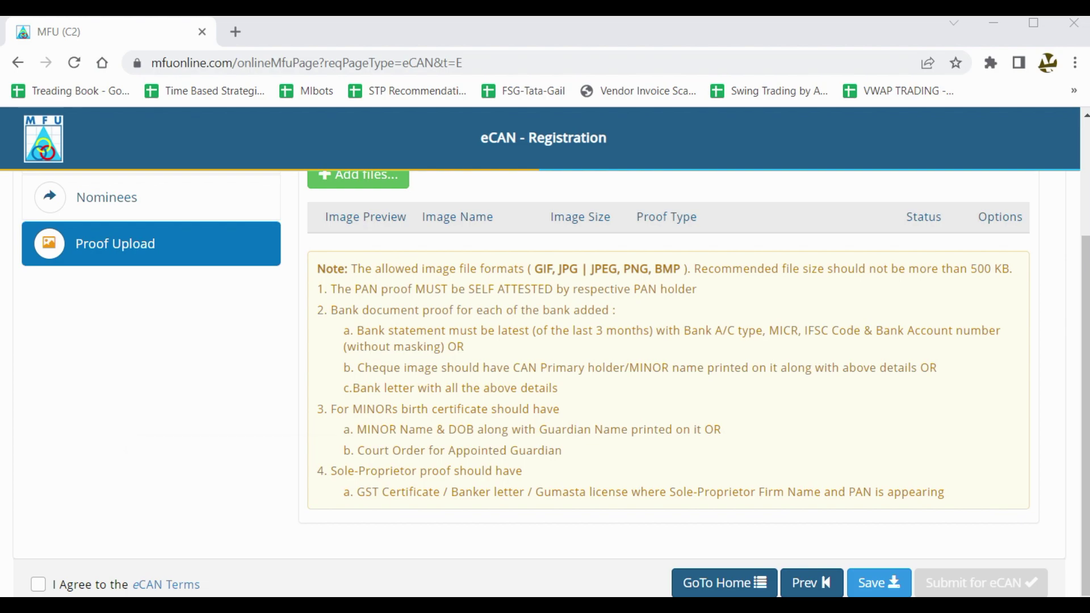
{"action": "left_click", "coordinate": [614, 512]}
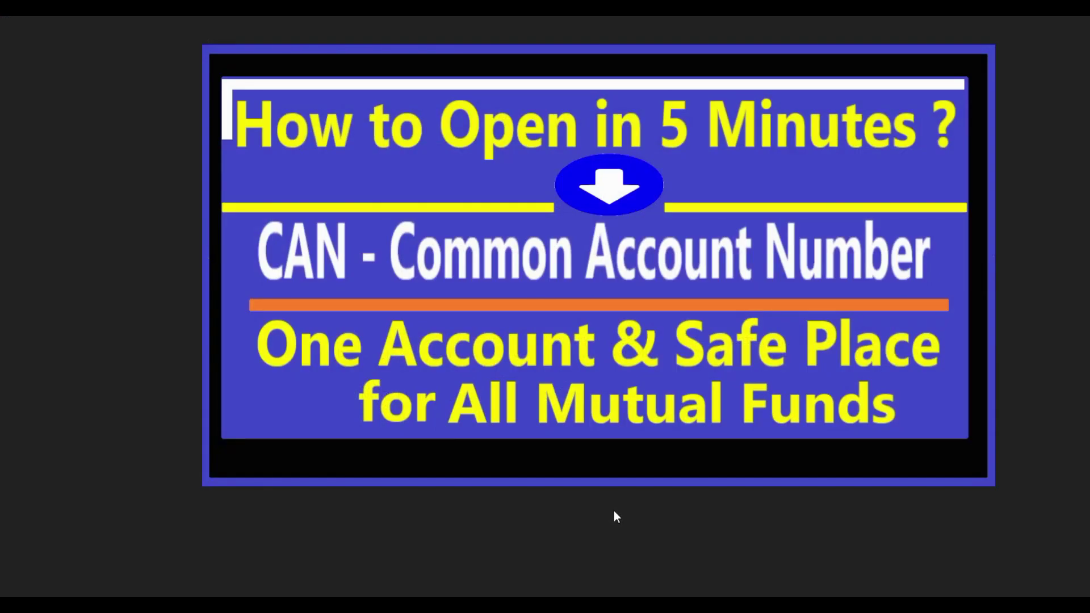